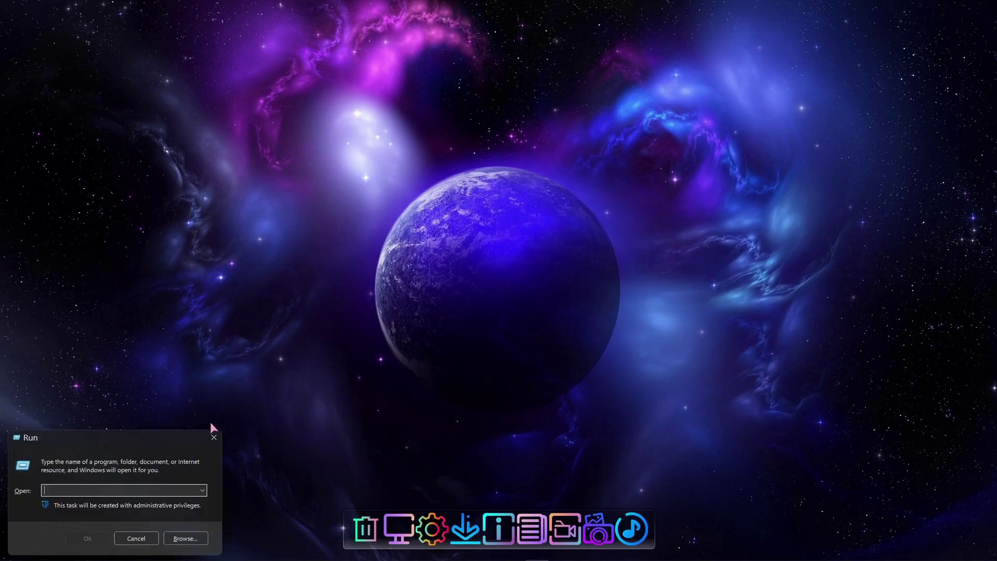
- Run winver, centre the About Windows dialog on the desktop to view the version details, and close it
text(winver)
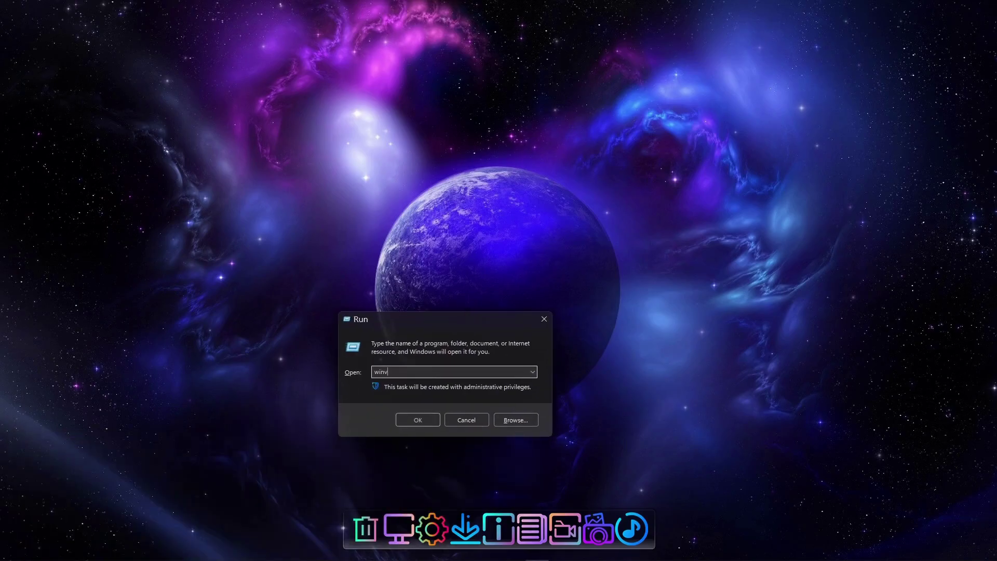
key(Return)
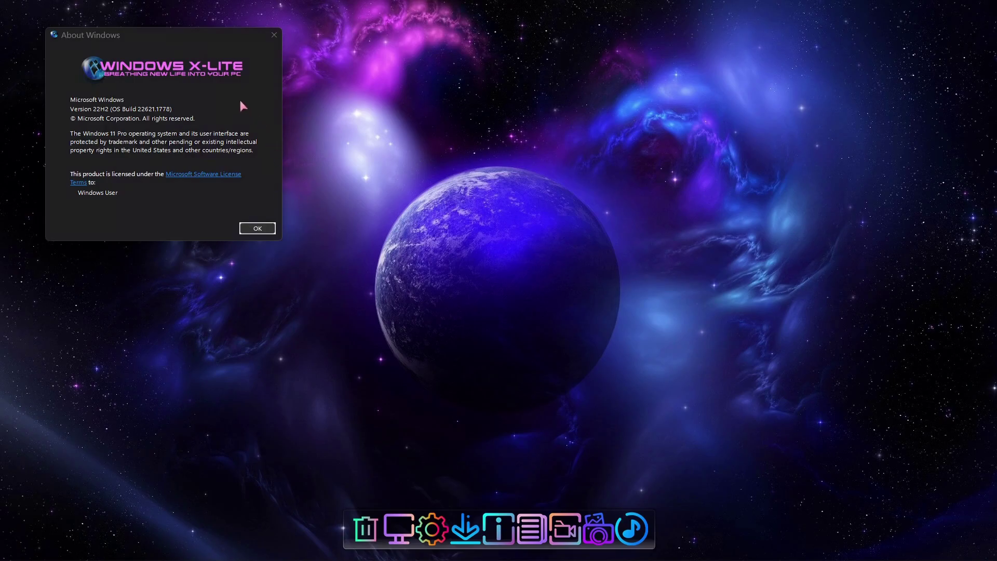
drag(185, 34, 514, 186)
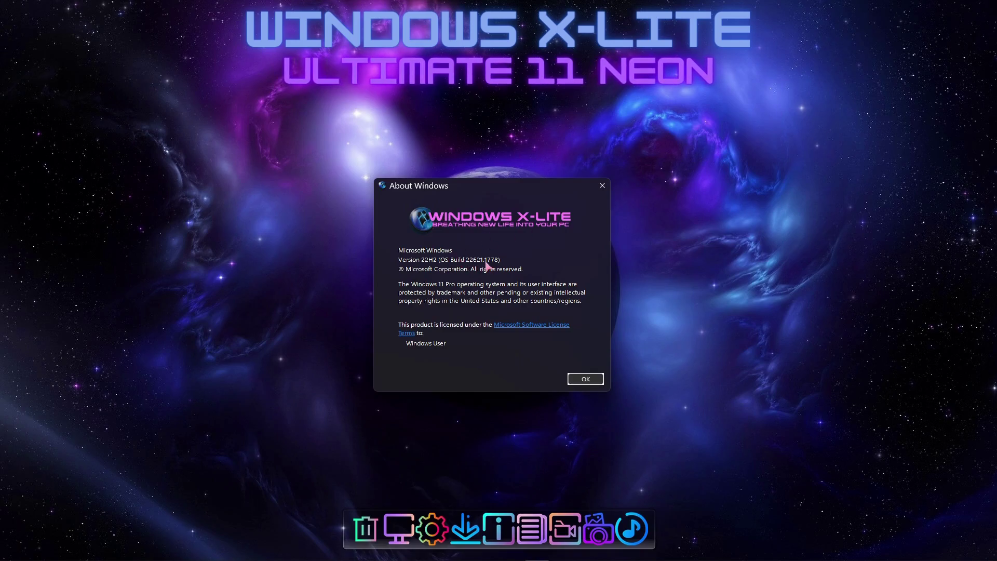
click(585, 379)
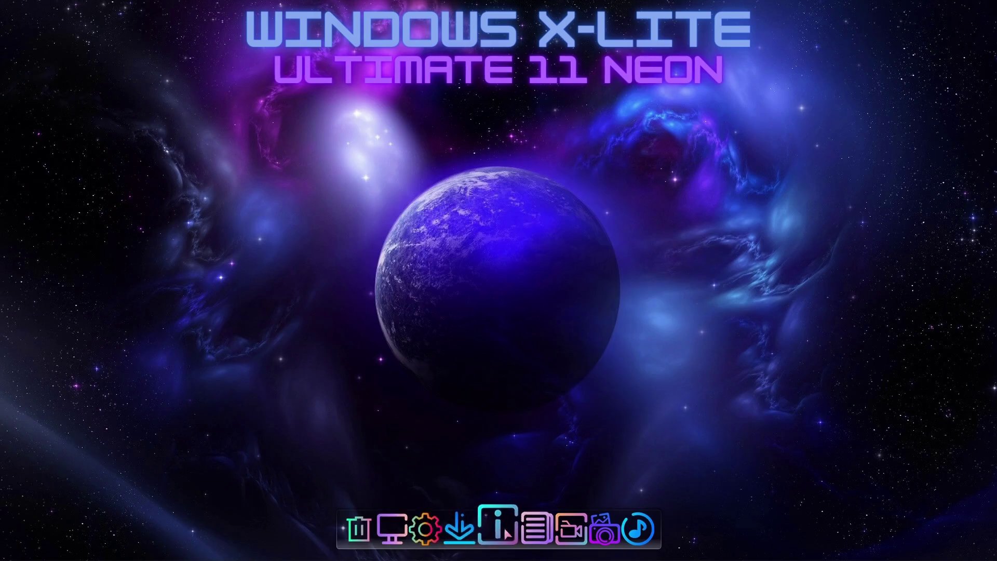
- View the Recycle Bin, This PC and Control Panel from their dock shortcuts, closing each window after viewing
click(359, 527)
click(697, 113)
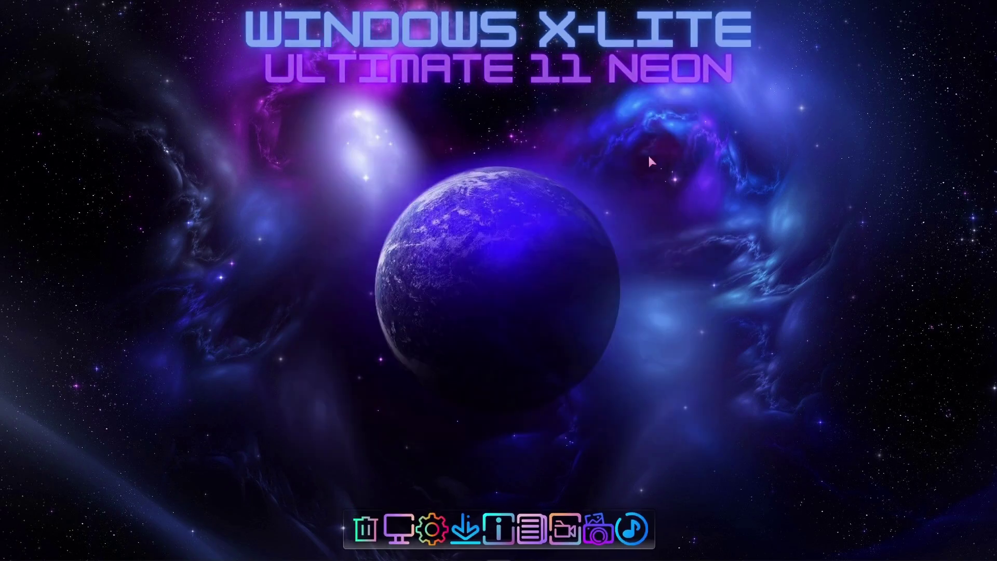
click(398, 527)
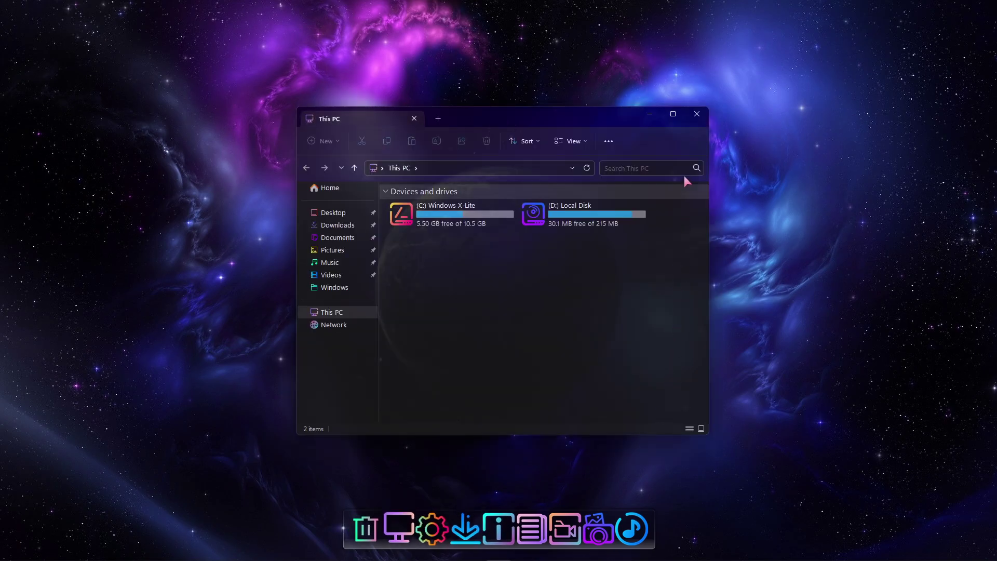
click(697, 114)
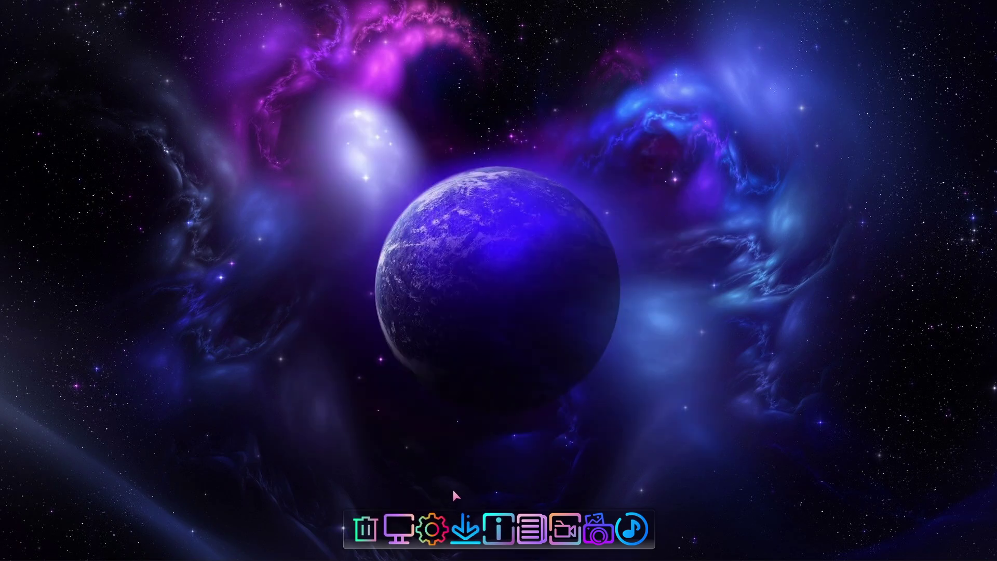
click(432, 527)
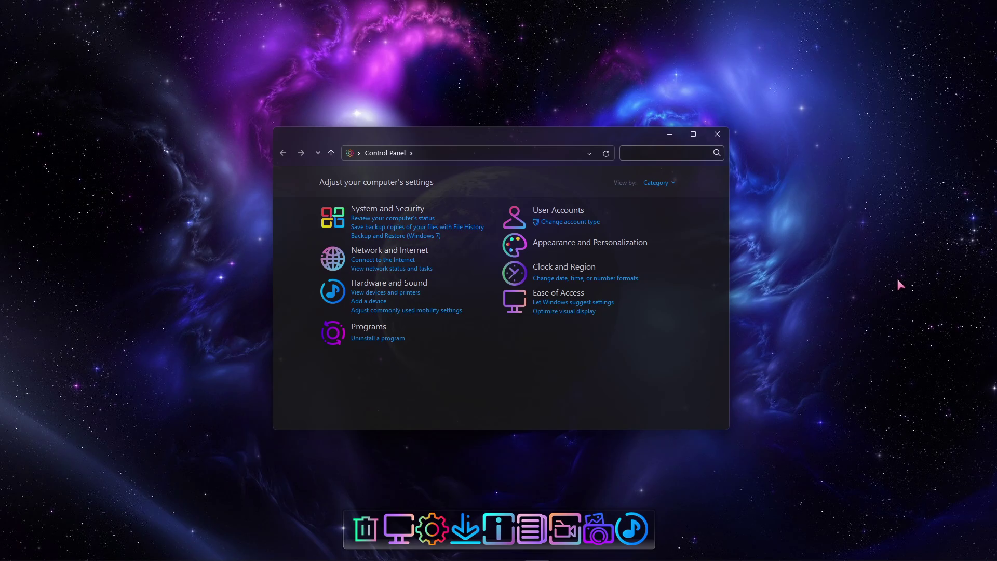
click(717, 134)
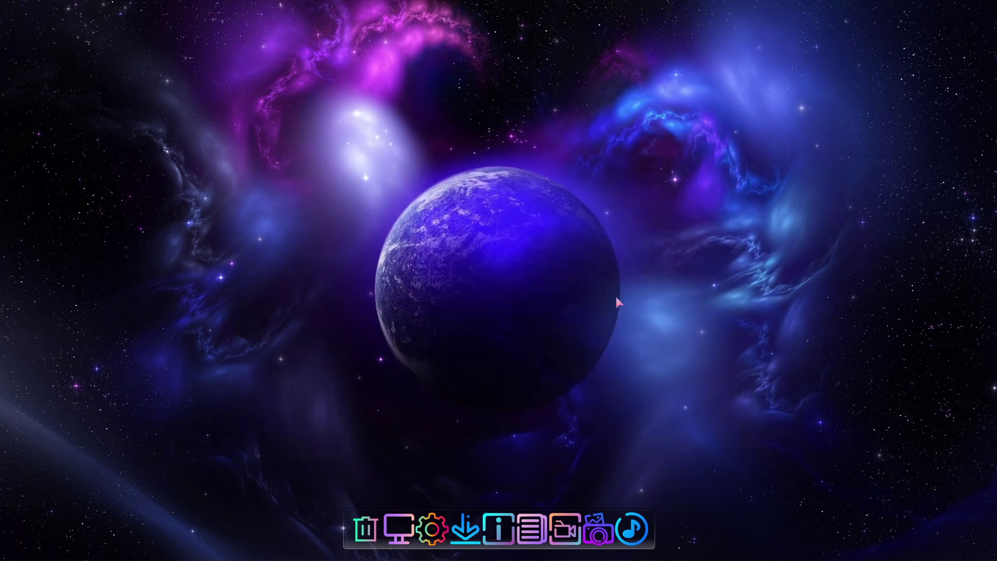
- Open the Dock Settings on the About page and move the dialog away from the middle of the desktop
right_click(502, 523)
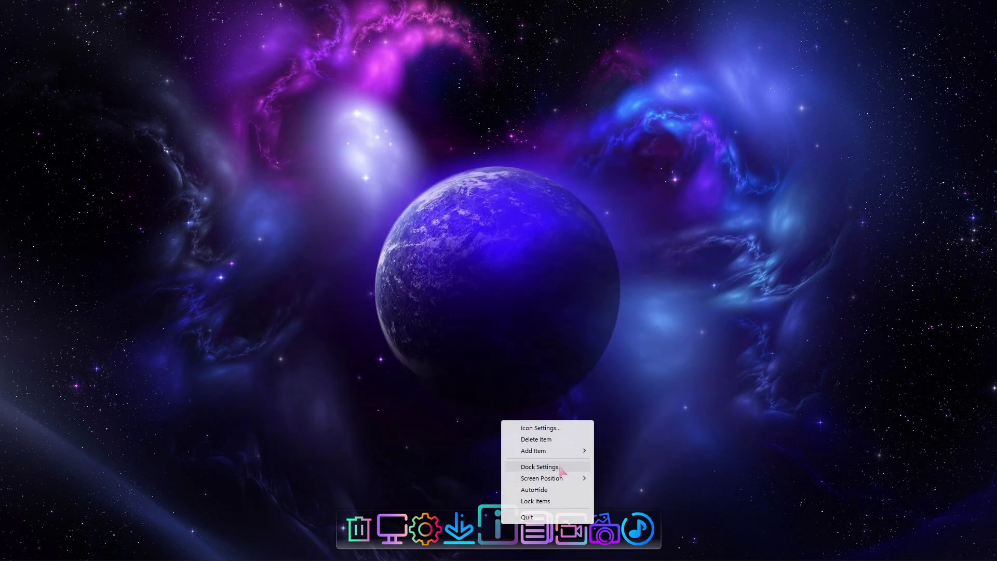
click(554, 470)
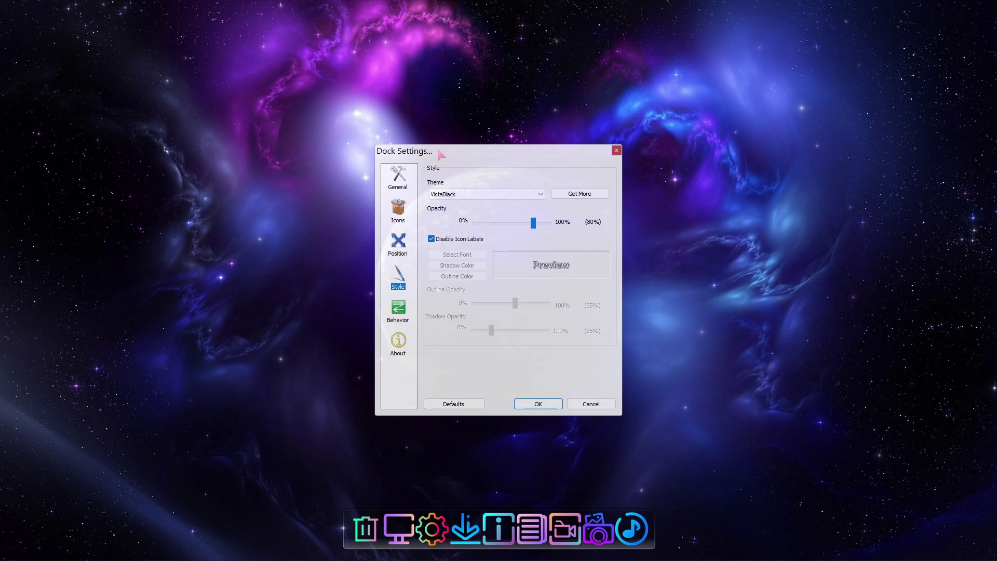
click(401, 343)
drag(516, 150, 349, 147)
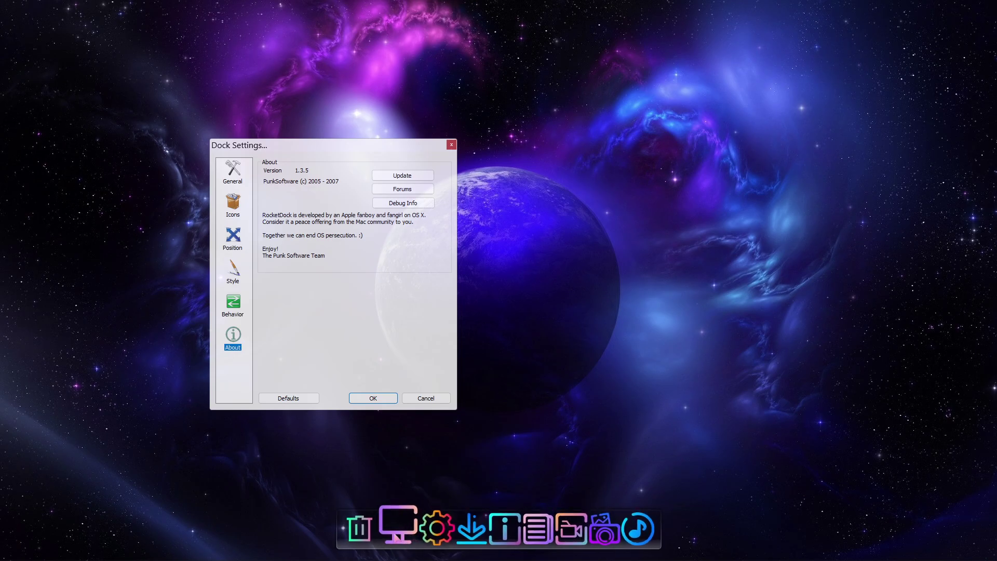
- Try the dock's Top, Left and Right screen positions, restore Bottom, and leave the edge offset at 24px
click(233, 237)
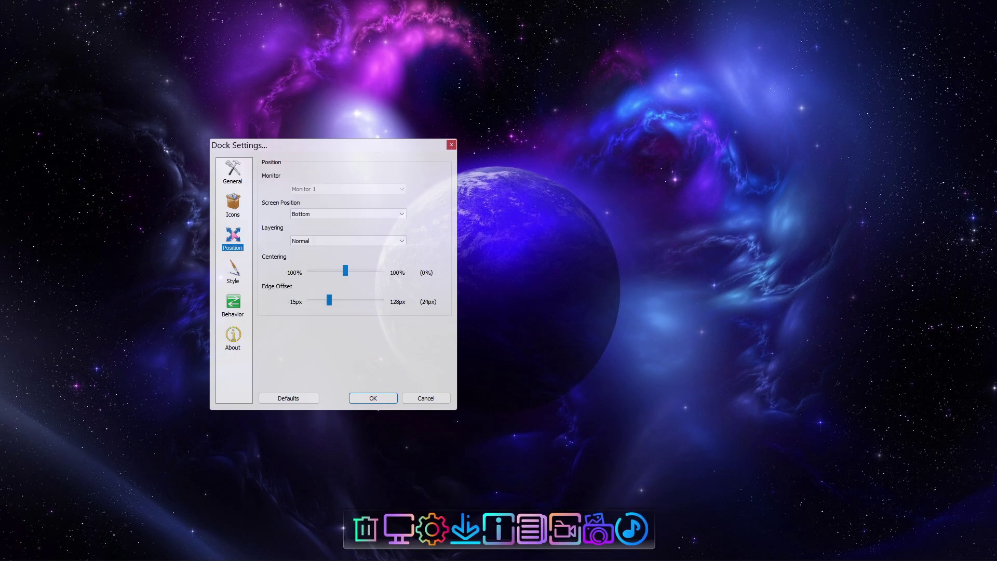
click(400, 214)
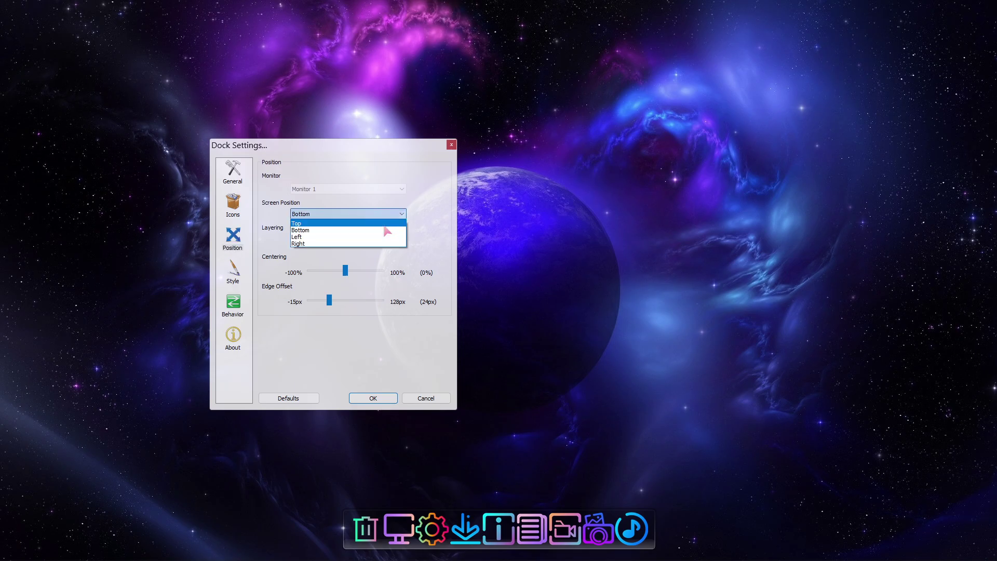
click(387, 230)
click(402, 214)
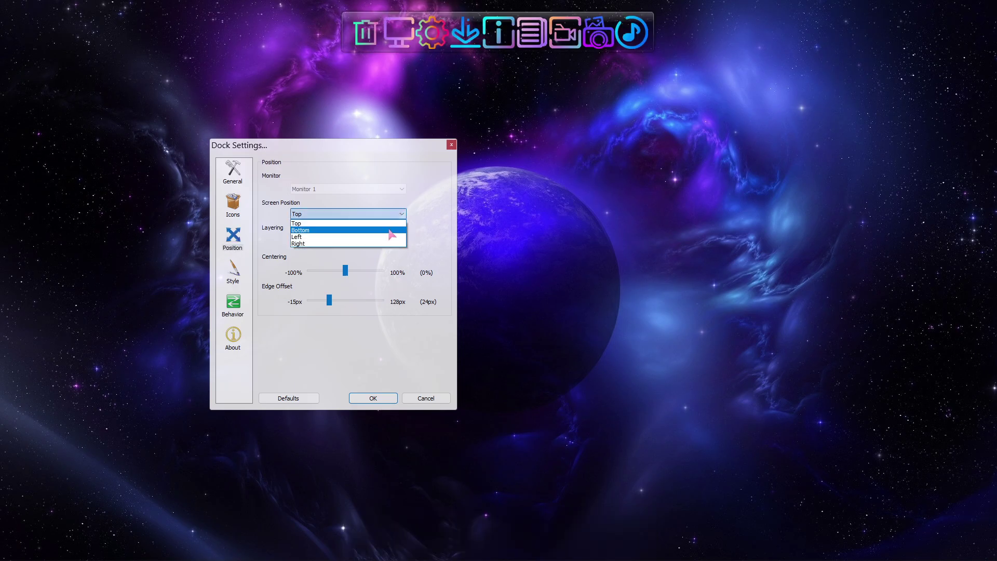
click(365, 247)
click(400, 214)
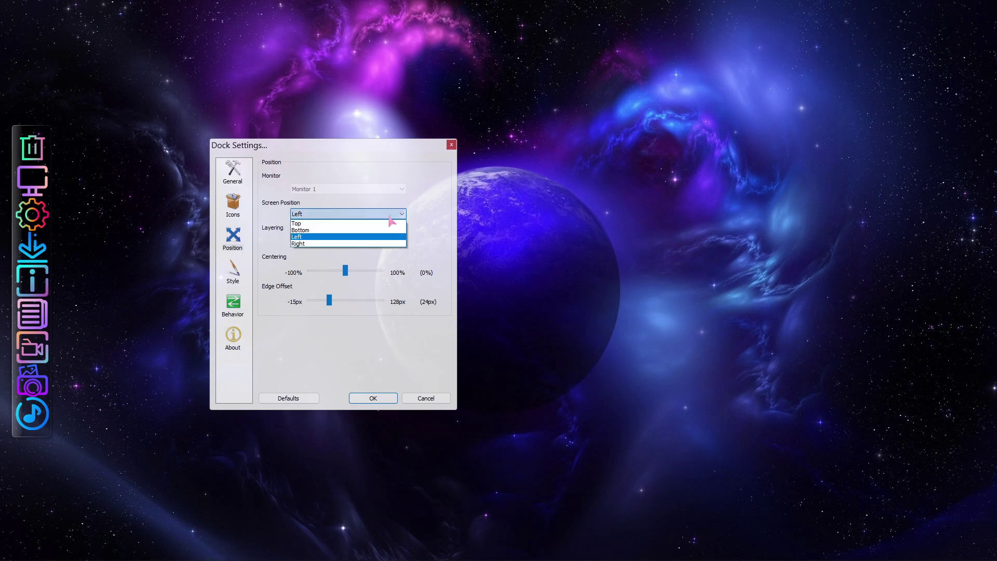
click(376, 244)
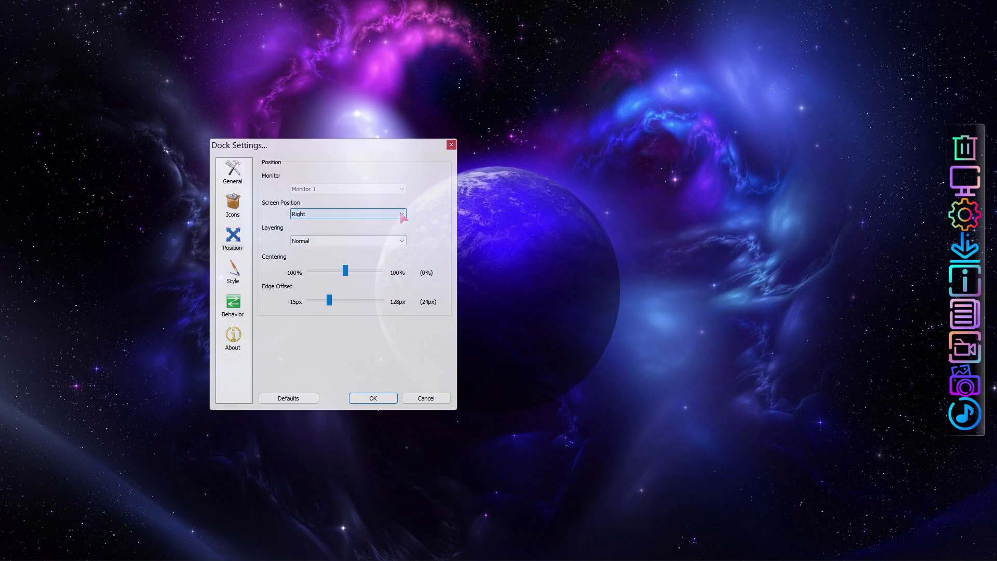
click(402, 214)
click(380, 230)
mouse_move(331, 305)
mouse_down()
mouse_move(372, 297)
mouse_move(314, 301)
mouse_move(331, 307)
mouse_up()
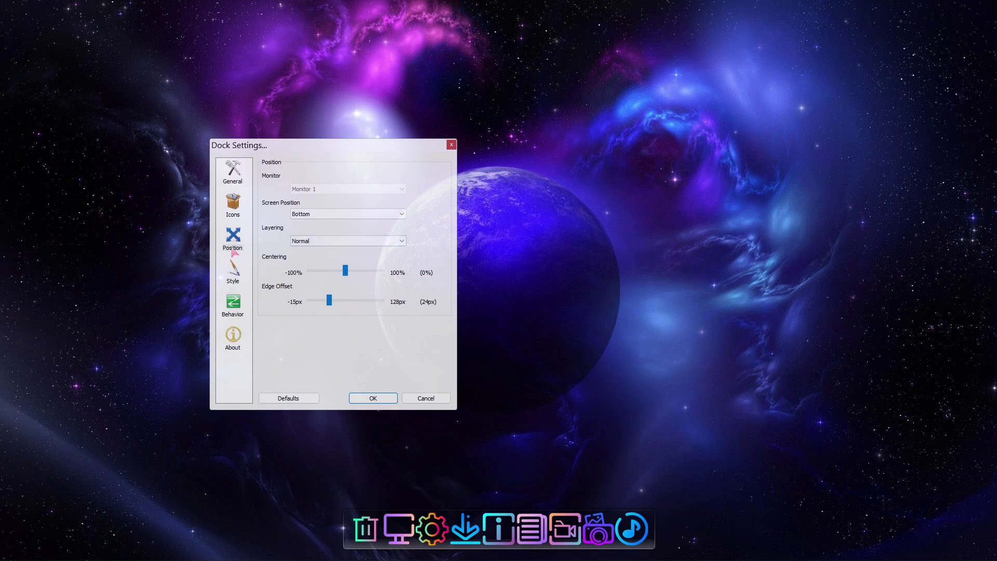
- Preview the Crystal, FBConan, Luminous, Painting, Tablon and Velvet dock themes, and set the theme back to VistaBlack
click(232, 276)
click(371, 189)
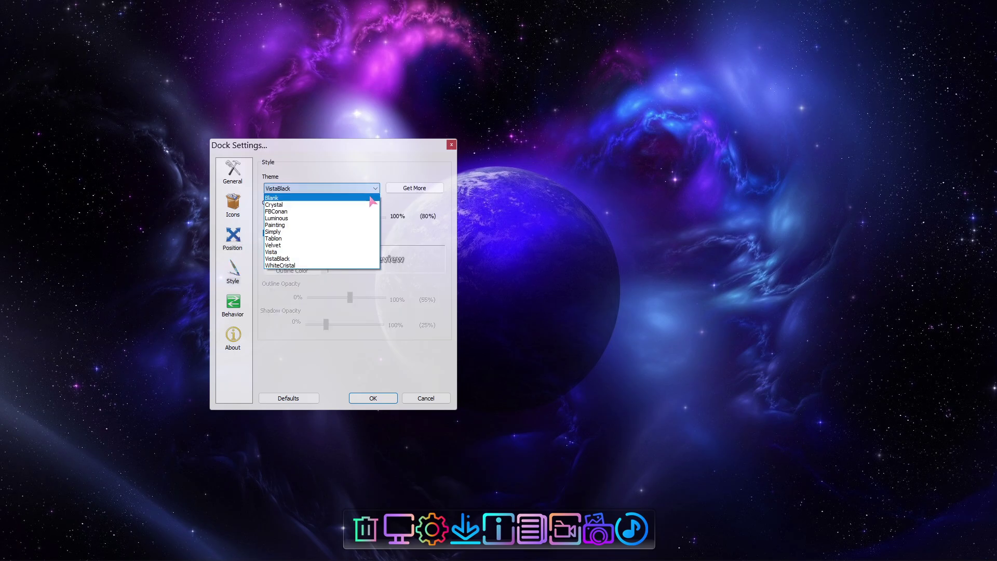
click(372, 204)
click(371, 188)
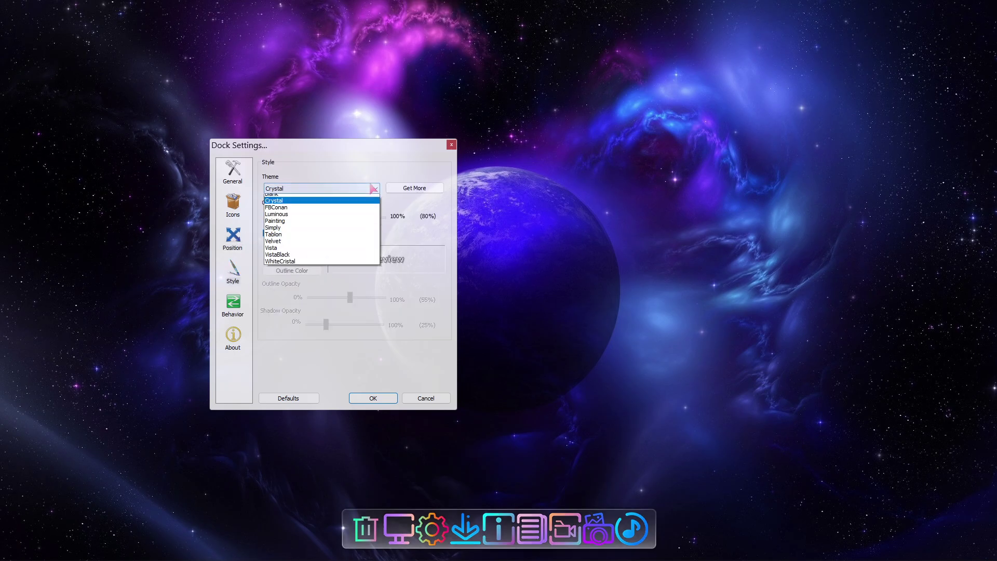
click(374, 212)
click(372, 189)
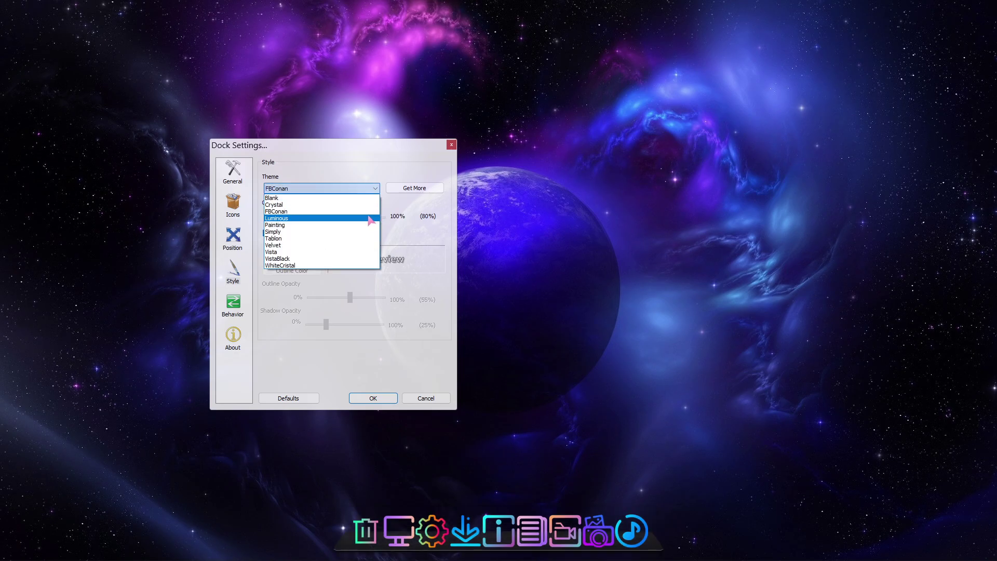
click(371, 218)
click(372, 189)
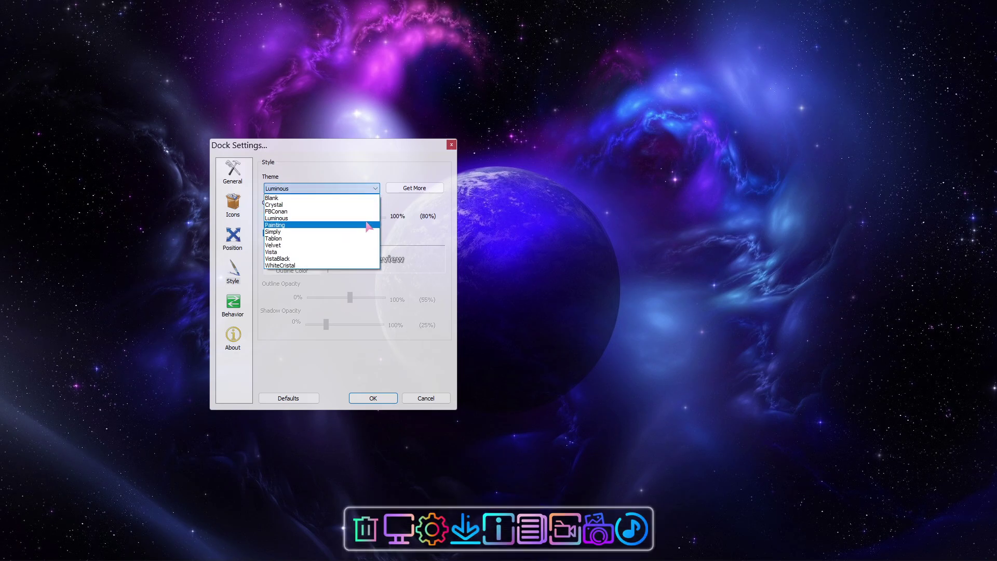
click(368, 225)
click(374, 188)
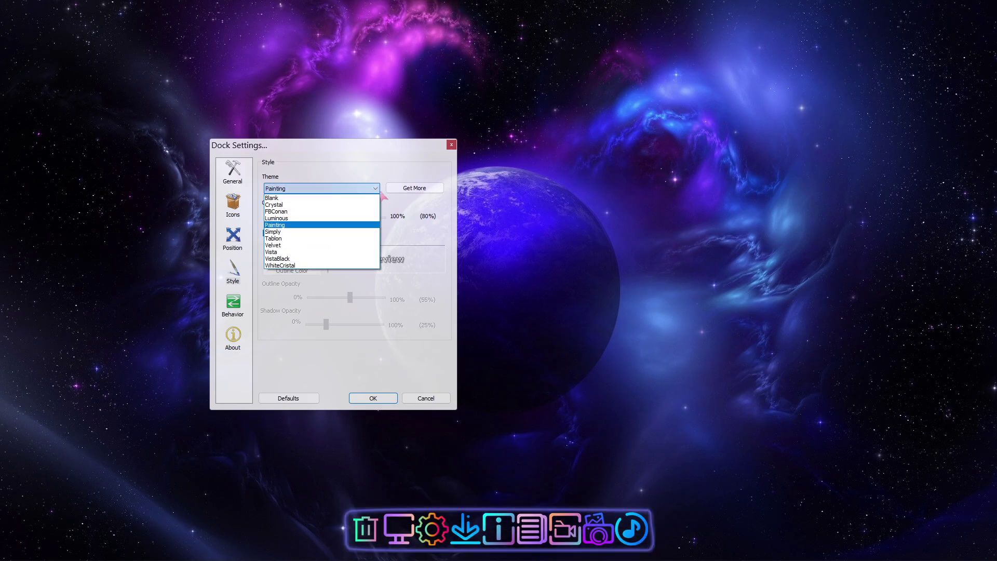
click(372, 238)
click(372, 189)
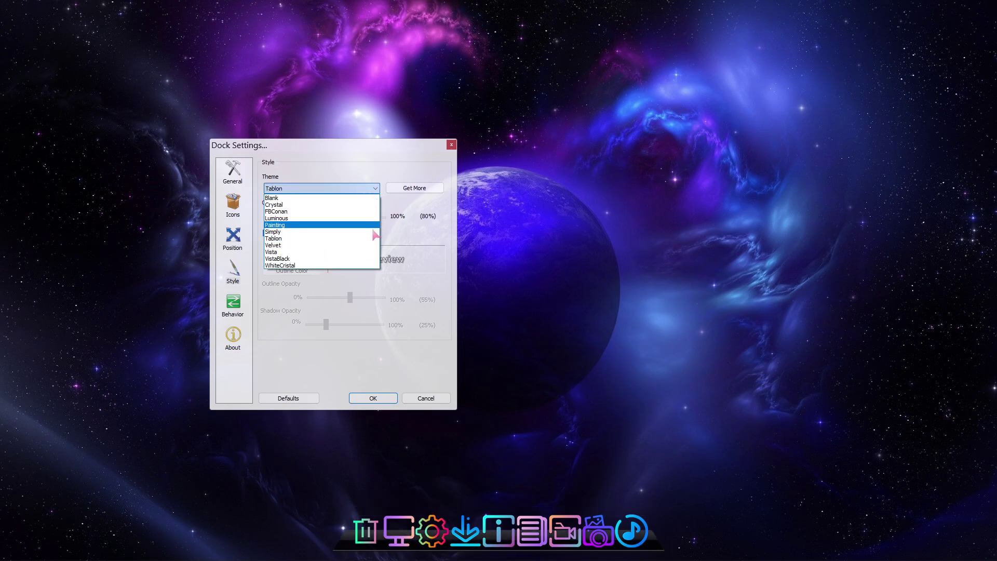
click(363, 247)
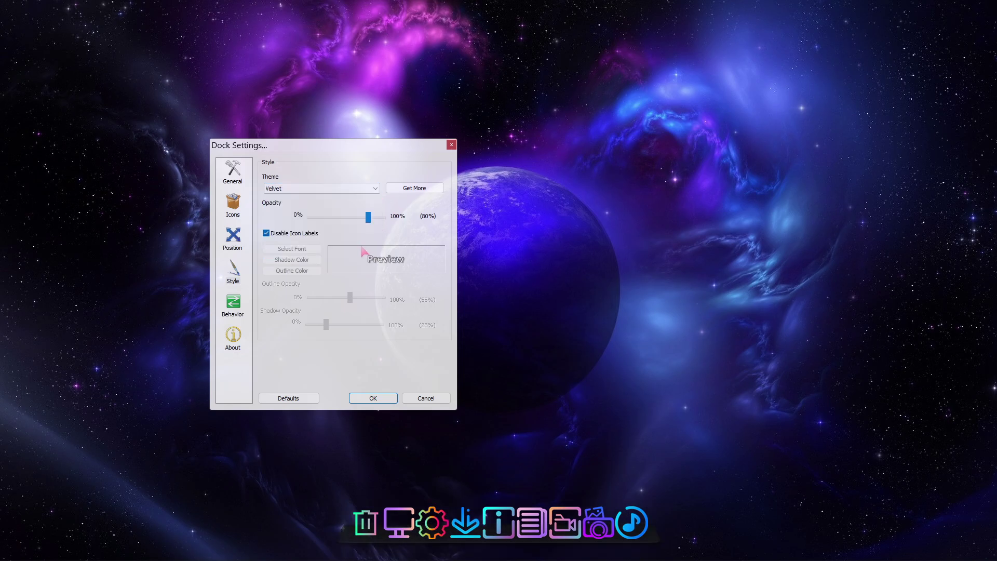
click(373, 189)
click(335, 259)
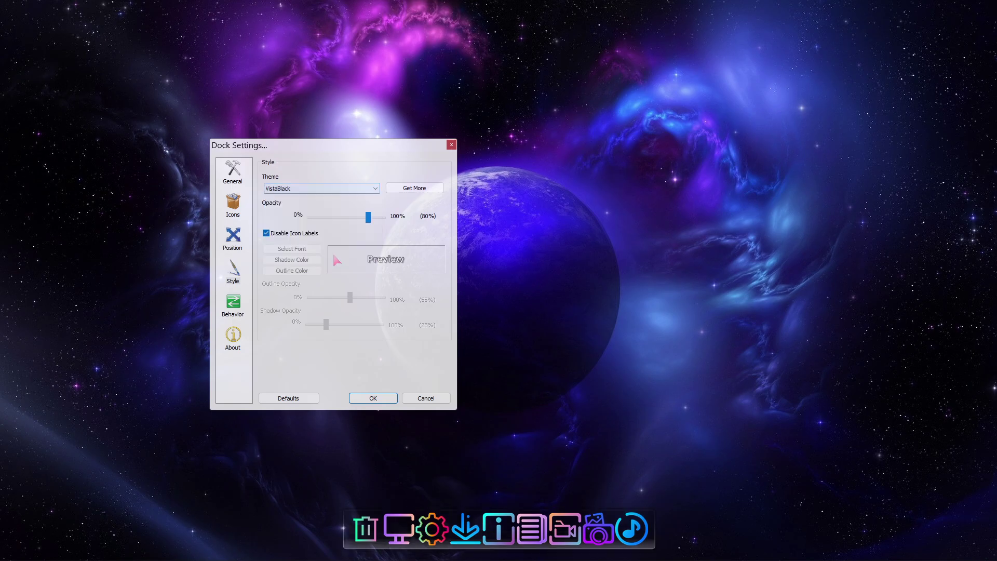
- Try out the dock's opacity adjustment, enable the icon labels, and apply the dock settings
drag(379, 222, 357, 223)
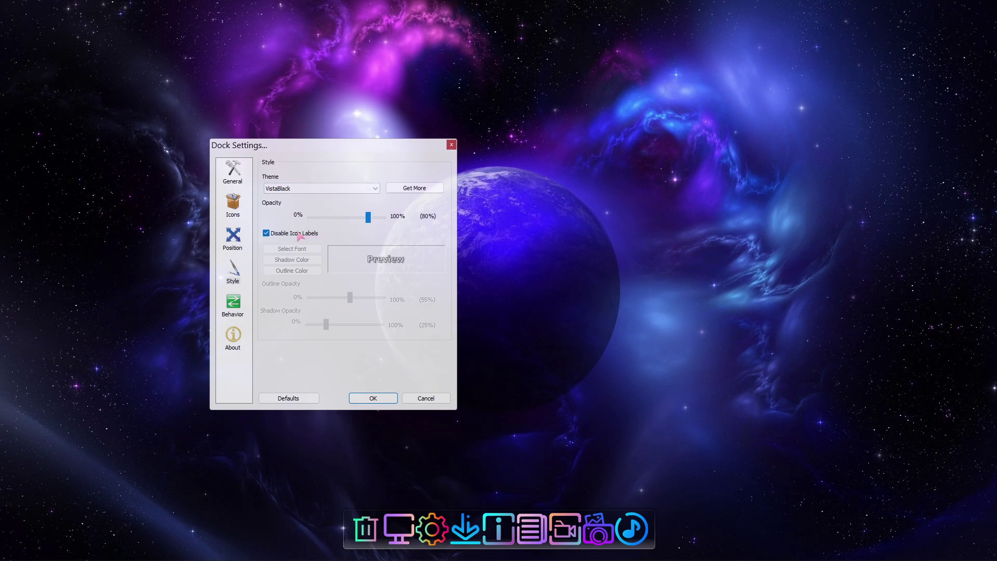
click(266, 233)
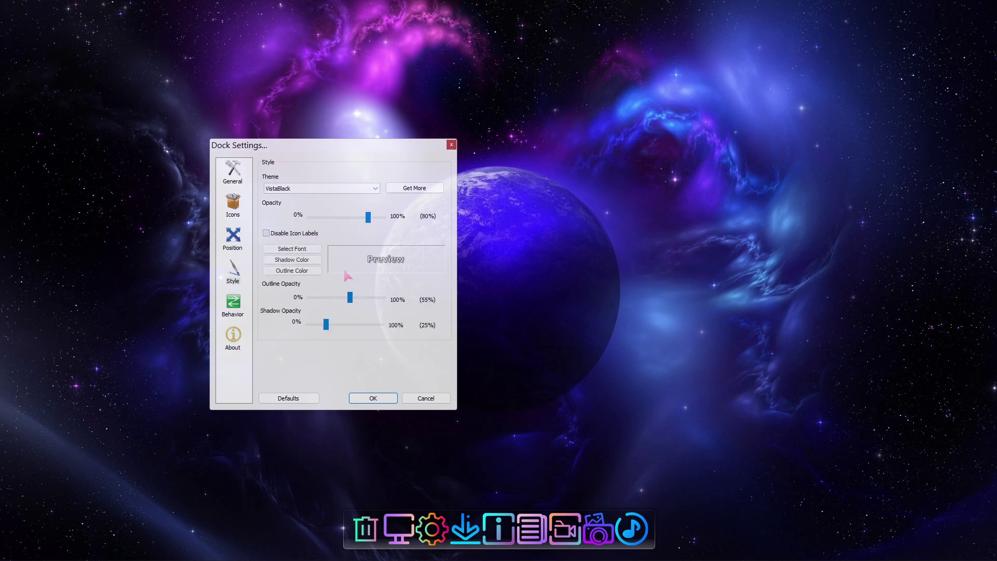
click(372, 399)
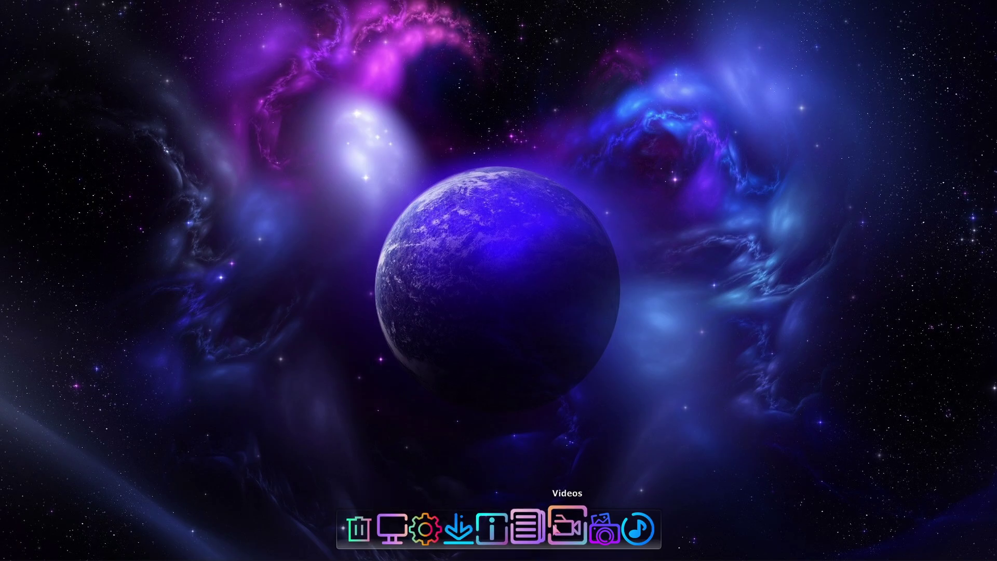
- Reopen the Dock Settings, disable the icon labels again, and apply the change
right_click(522, 525)
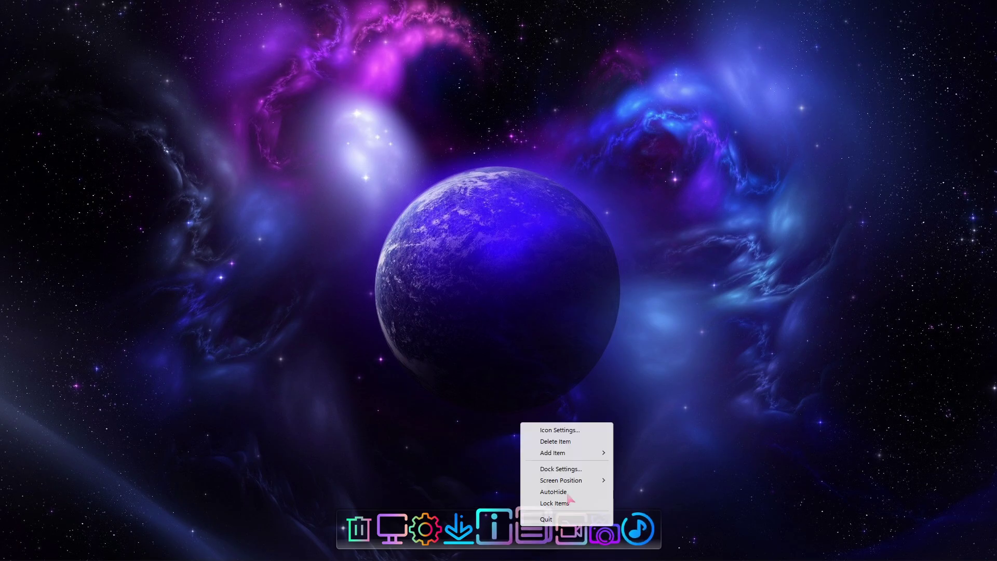
click(551, 470)
click(445, 240)
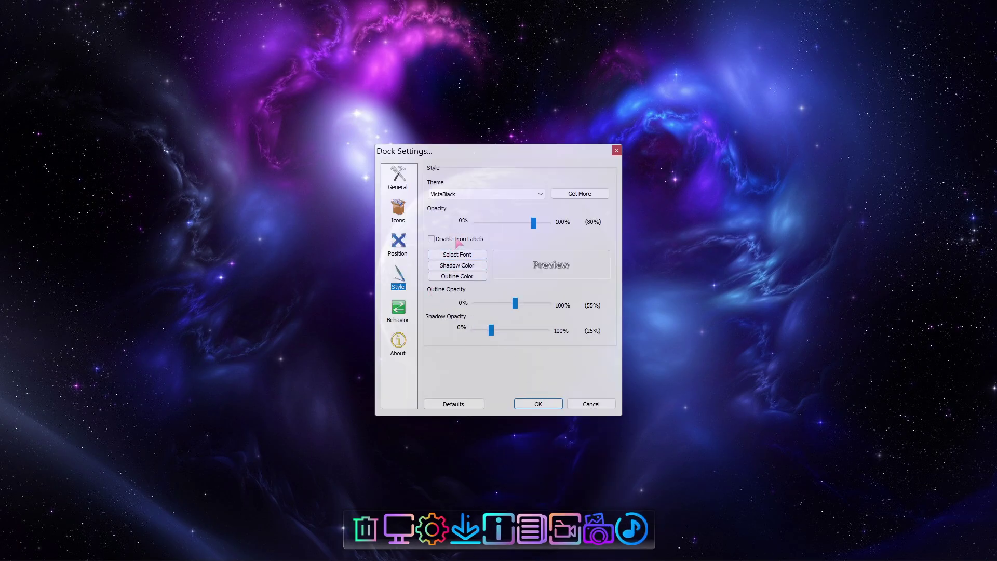
click(551, 407)
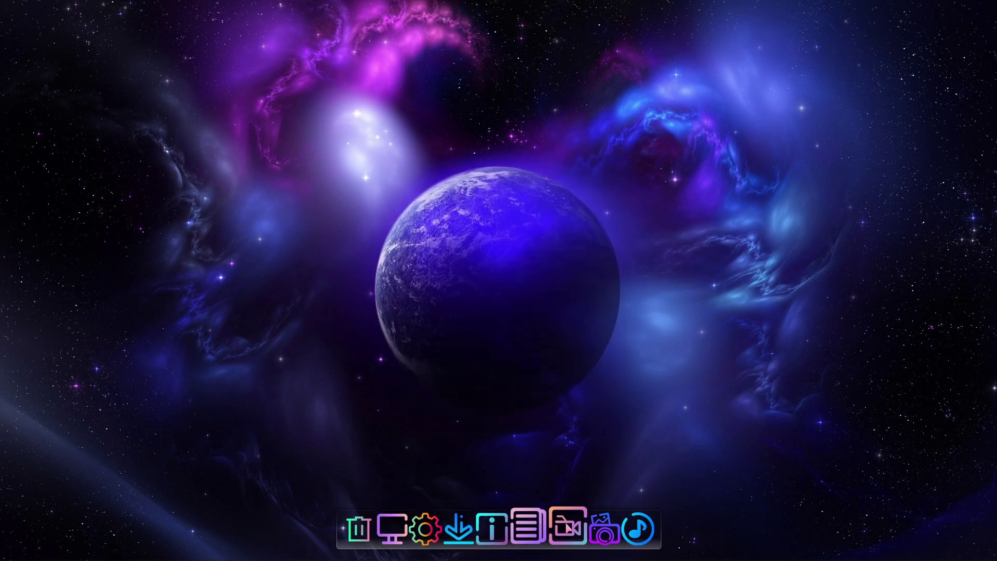
- View the Music and Pictures folders from their dock shortcuts, closing each window after viewing
click(630, 524)
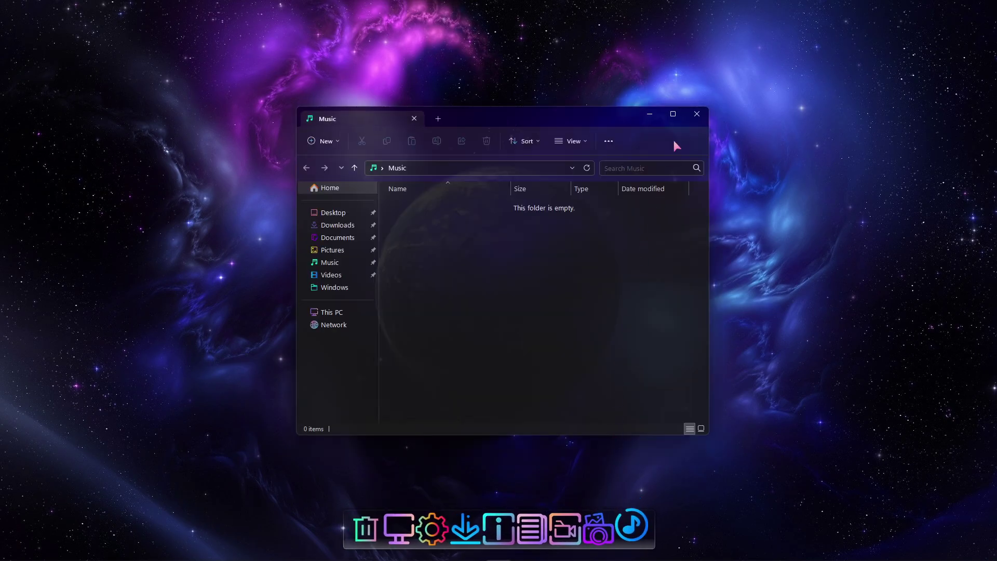
click(699, 113)
click(600, 535)
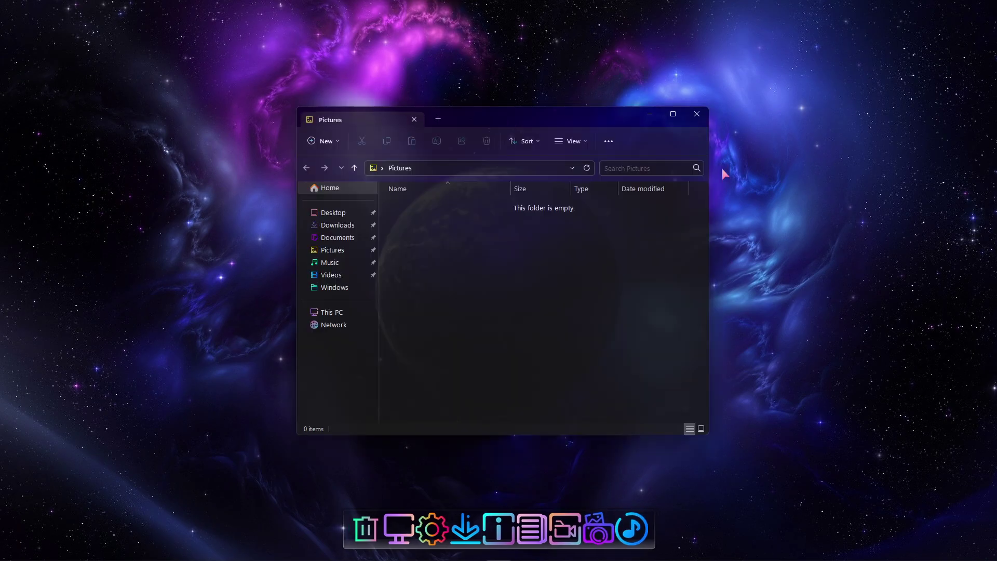
click(698, 113)
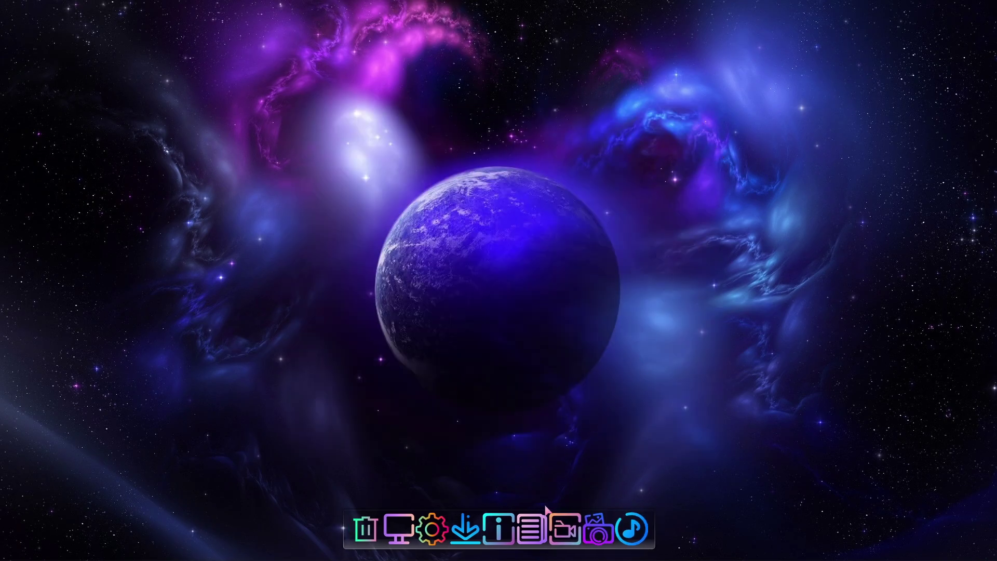
- View the window opened by the dock's information shortcut and close it
click(498, 528)
click(697, 115)
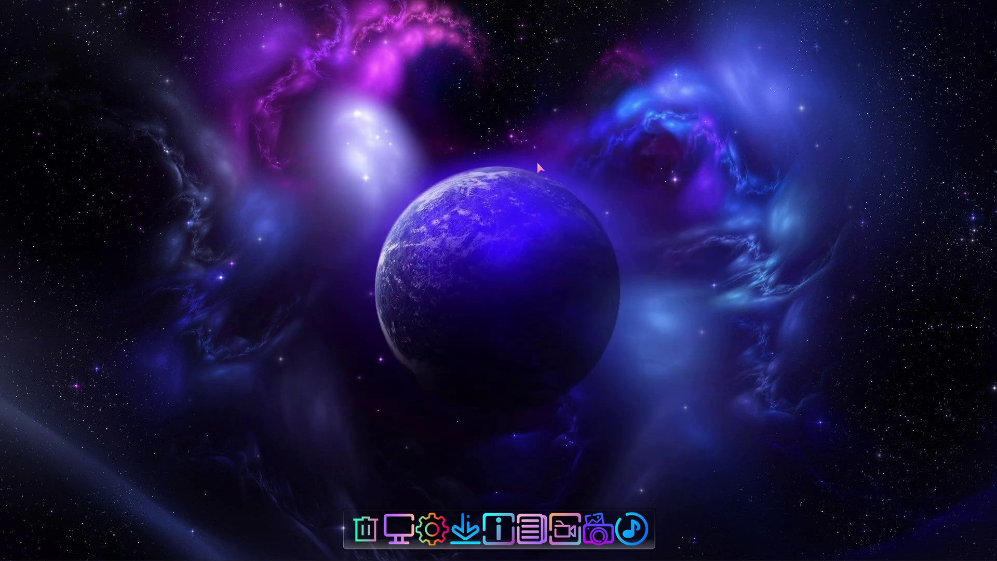
- Run taskmgr, disable RocketDock.exe among the startup apps, and close Task Manager
key(super+r)
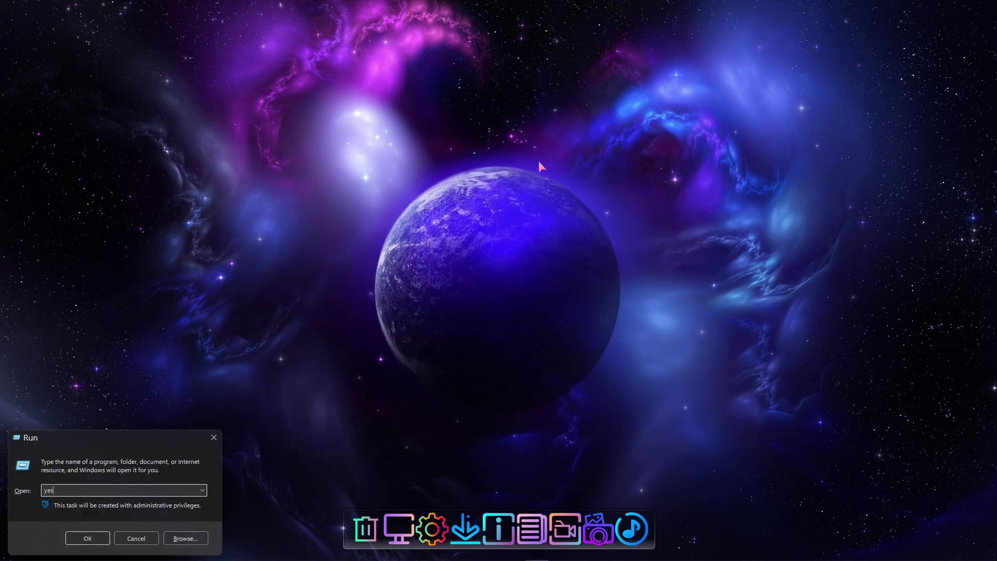
text(taskmgr)
key(Return)
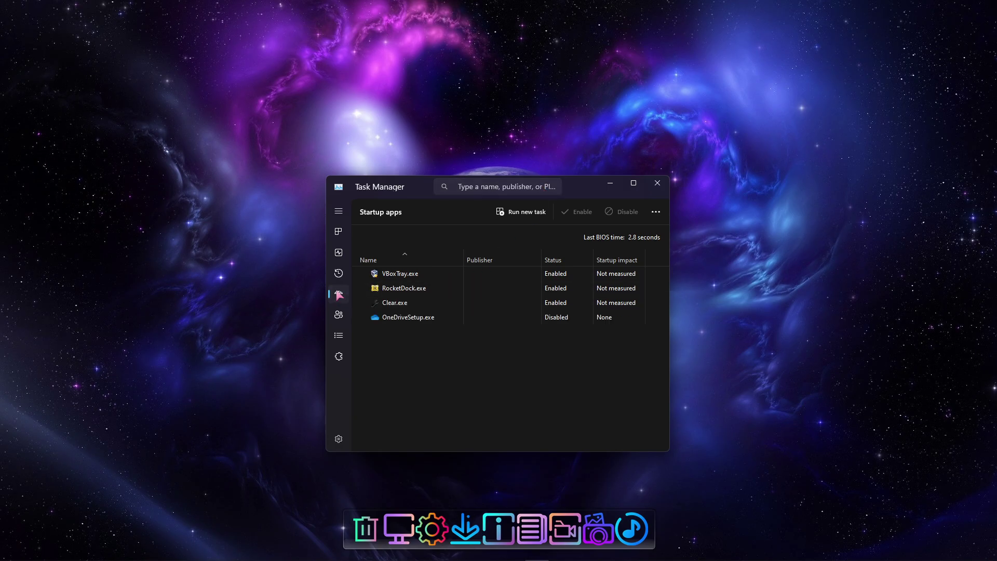
click(417, 289)
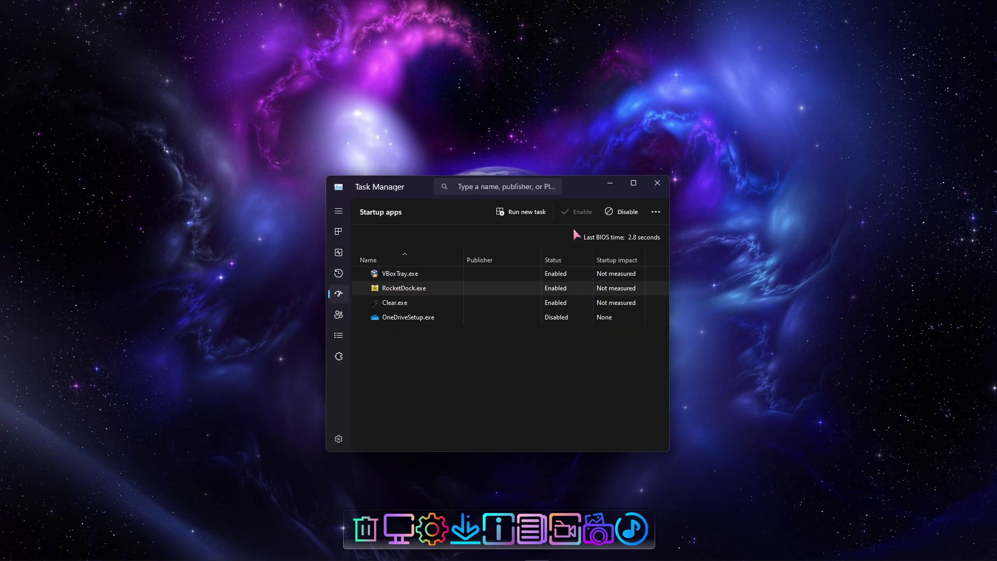
click(625, 212)
click(658, 183)
- Sign out of Windows through the Shut Down Windows dialog and sign back in to the account
key(alt+F4)
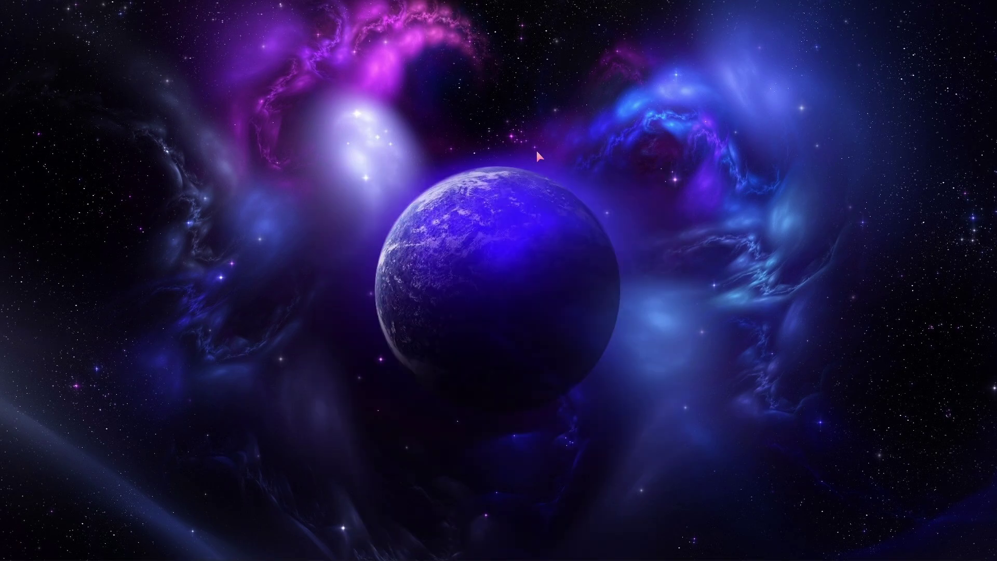
key(alt+F4)
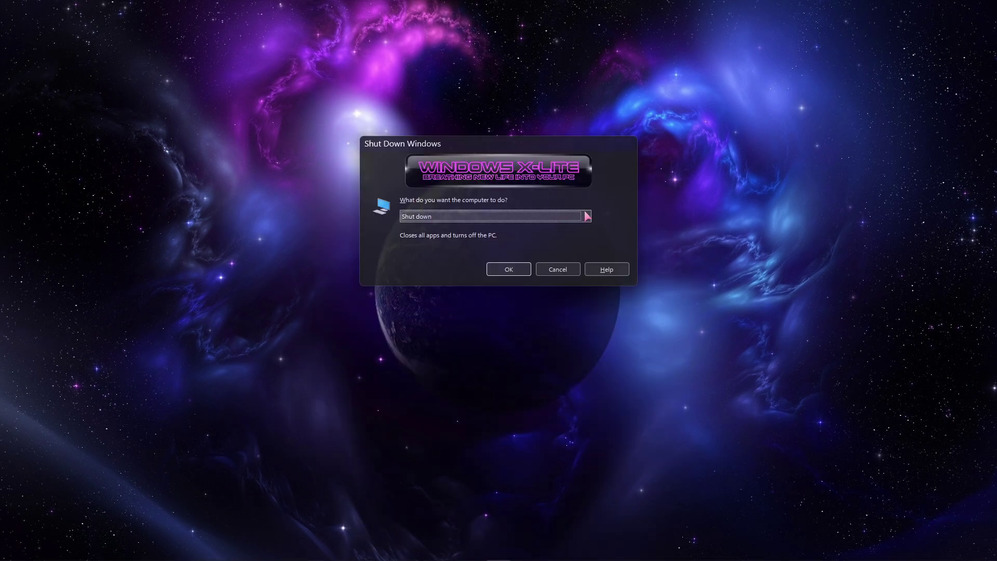
click(514, 217)
click(495, 236)
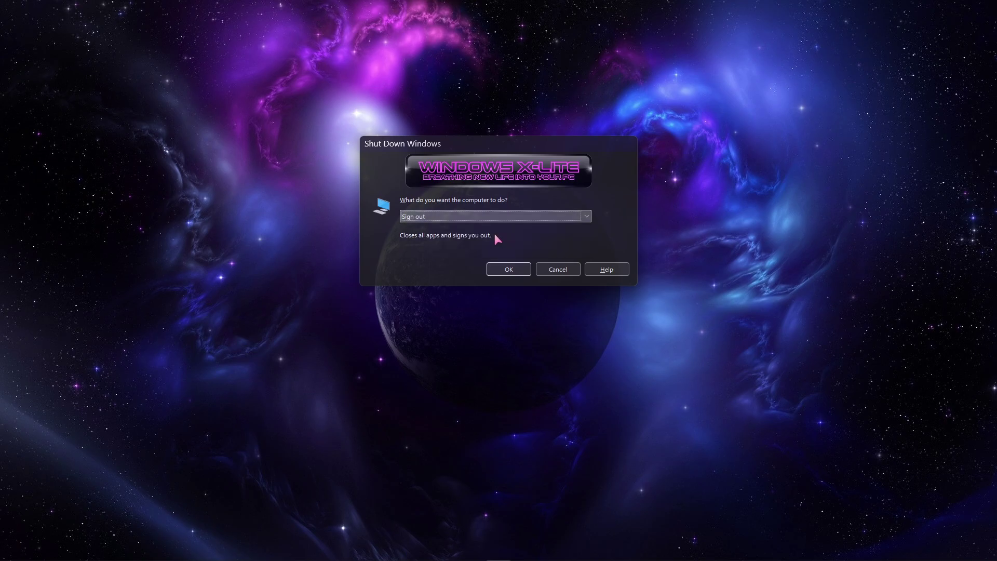
click(519, 270)
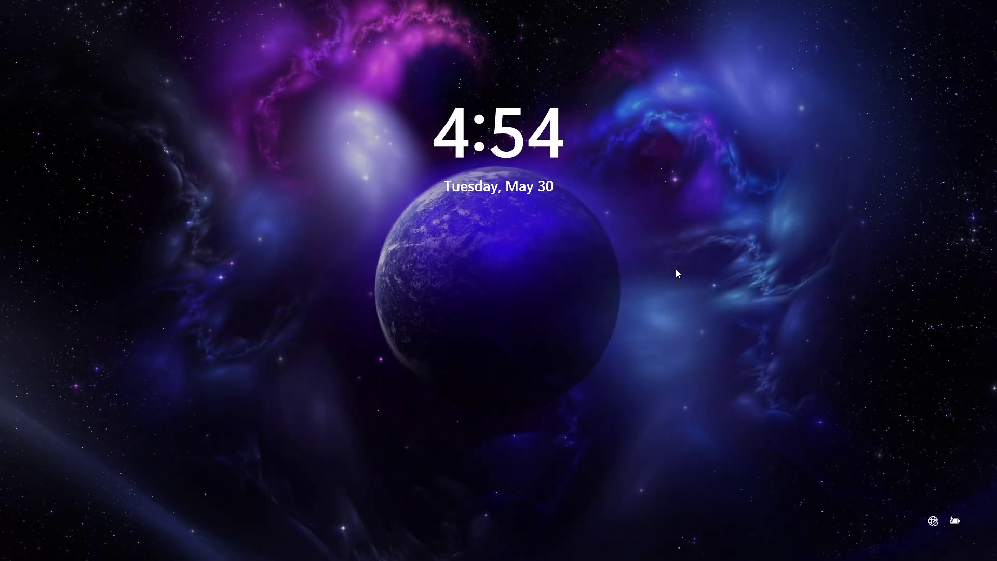
click(676, 269)
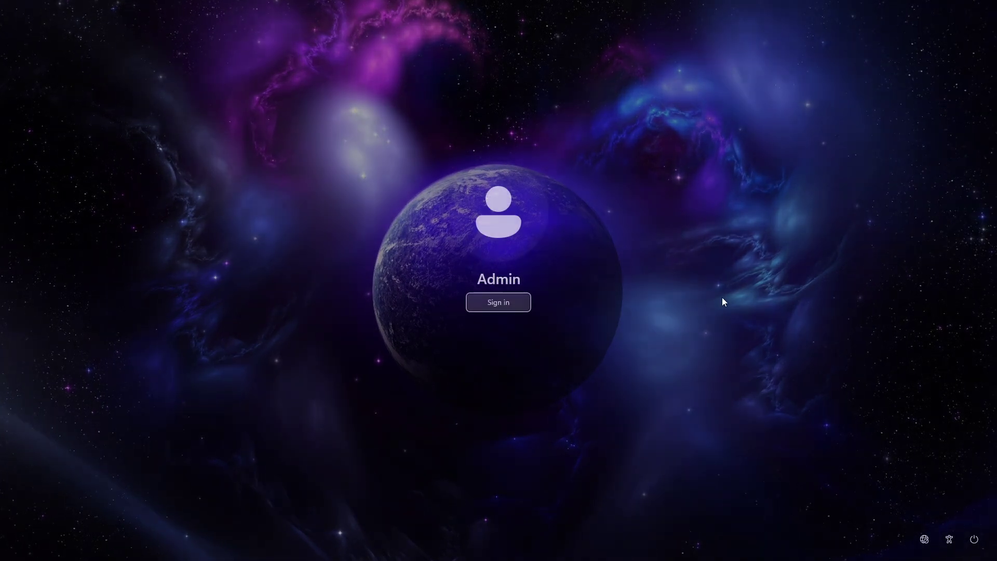
click(505, 306)
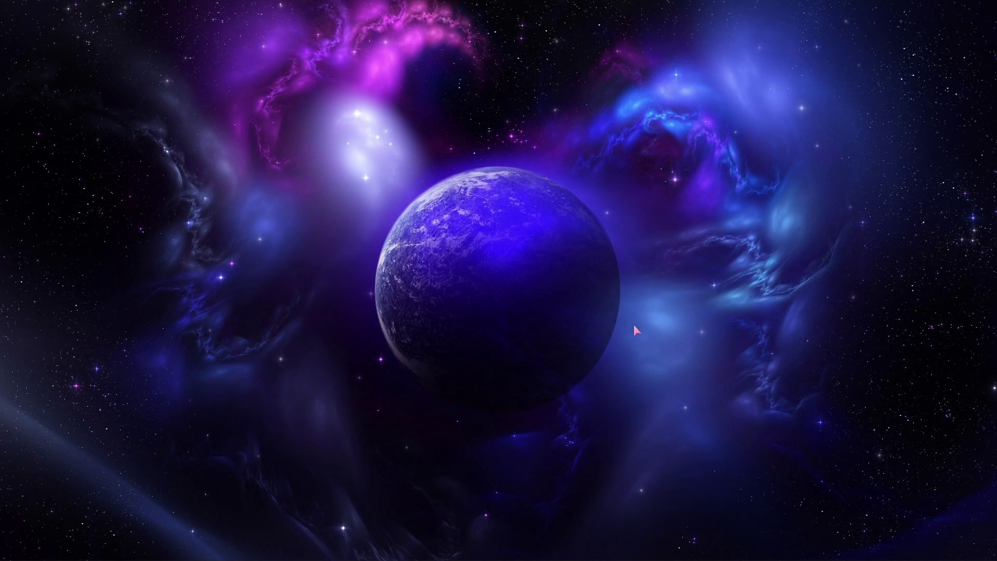
- Reopen Task Manager, enable RocketDock.exe among the startup apps, and close the window
key(super+r)
text(task)
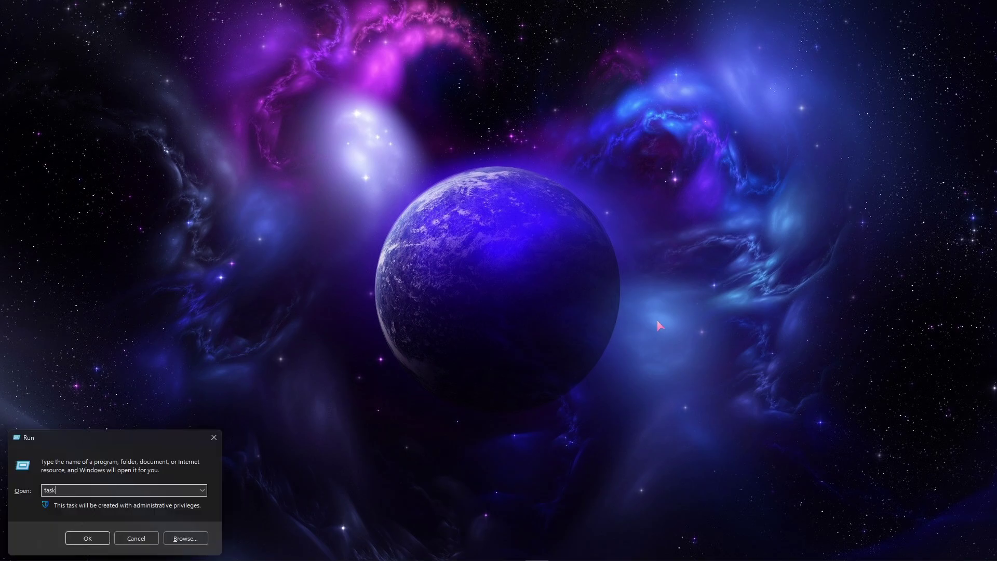
key(Return)
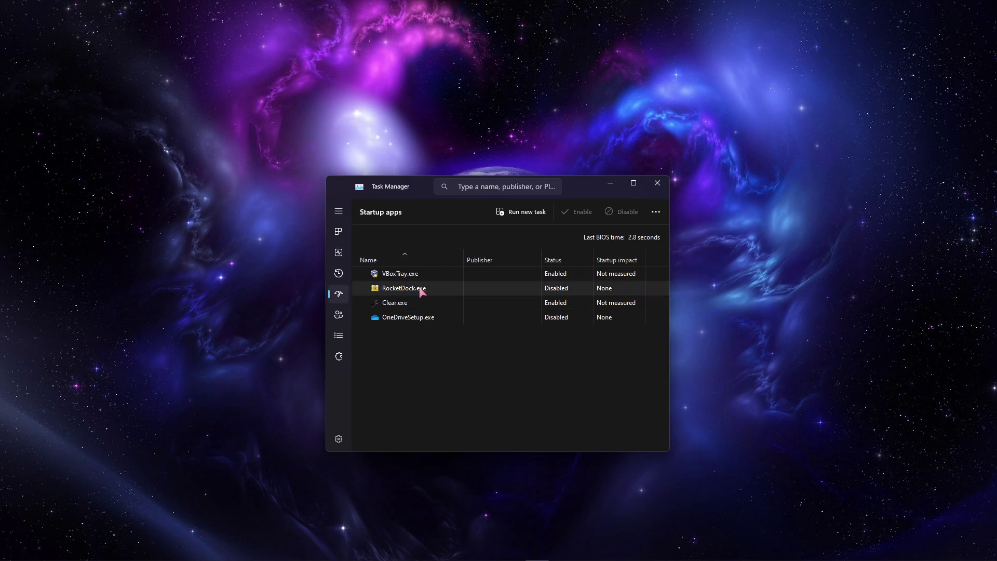
click(583, 213)
click(657, 182)
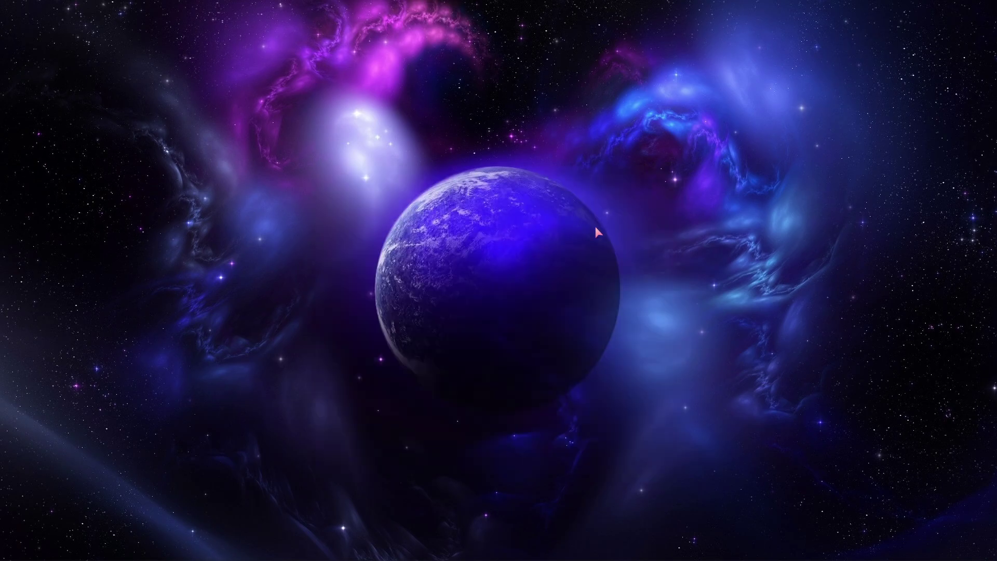
- Sign out of Windows again with the Sign out option and sign back in to reload the startup apps
key(alt+F4)
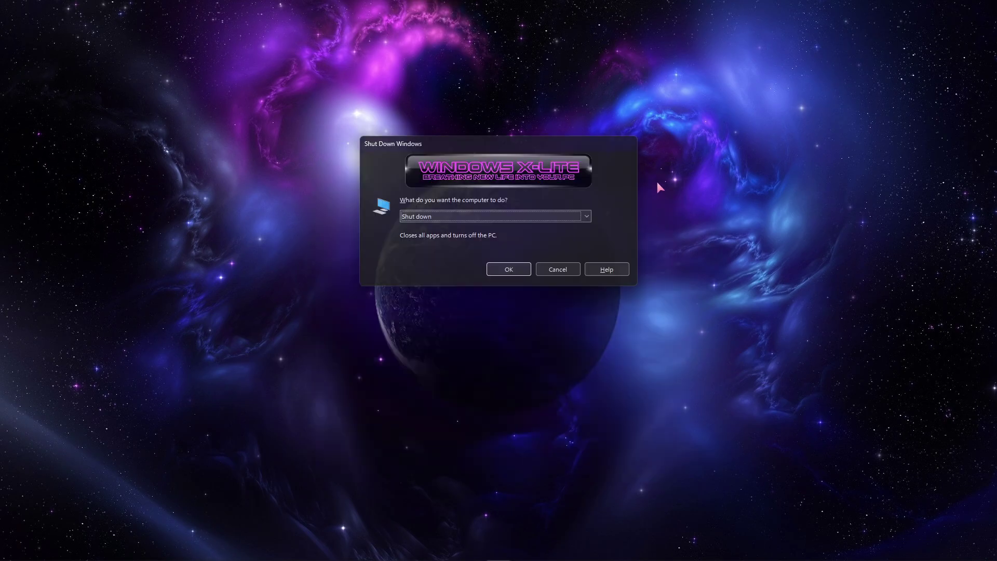
click(586, 216)
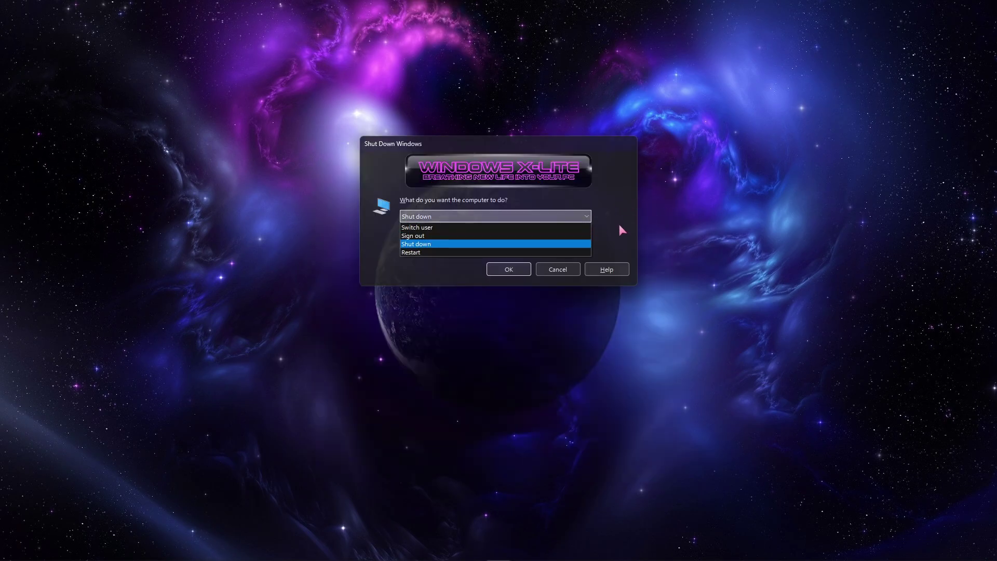
click(536, 234)
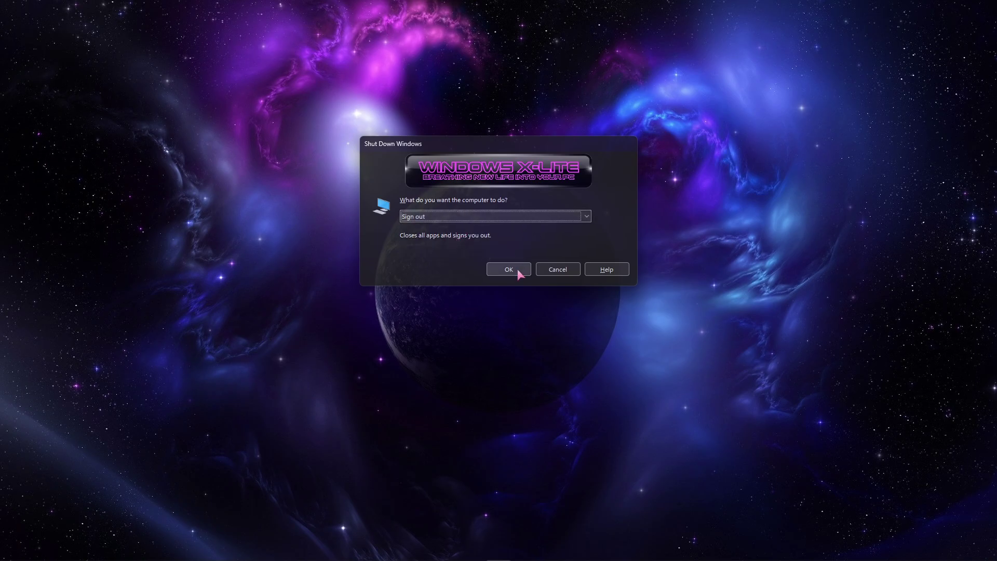
click(517, 270)
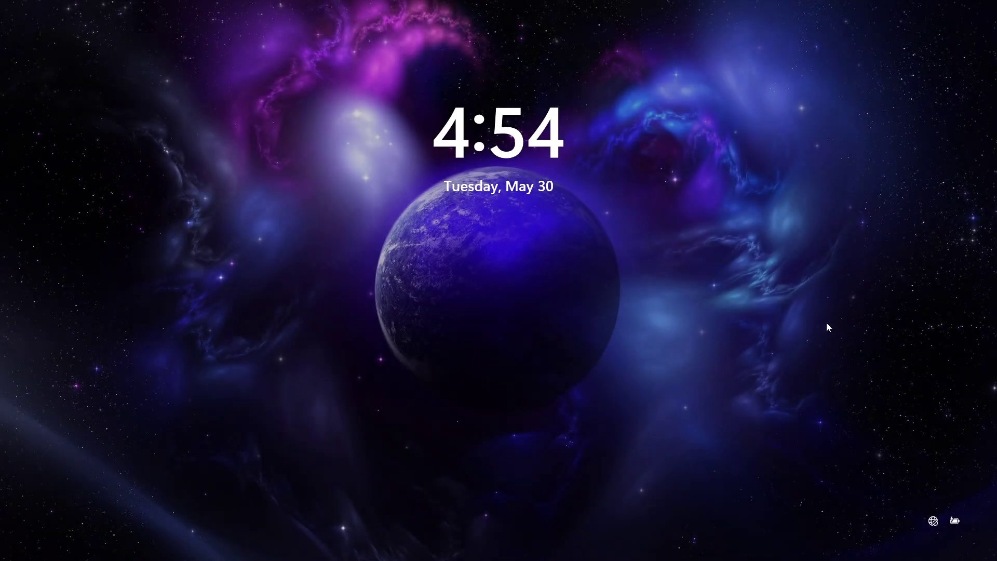
click(549, 293)
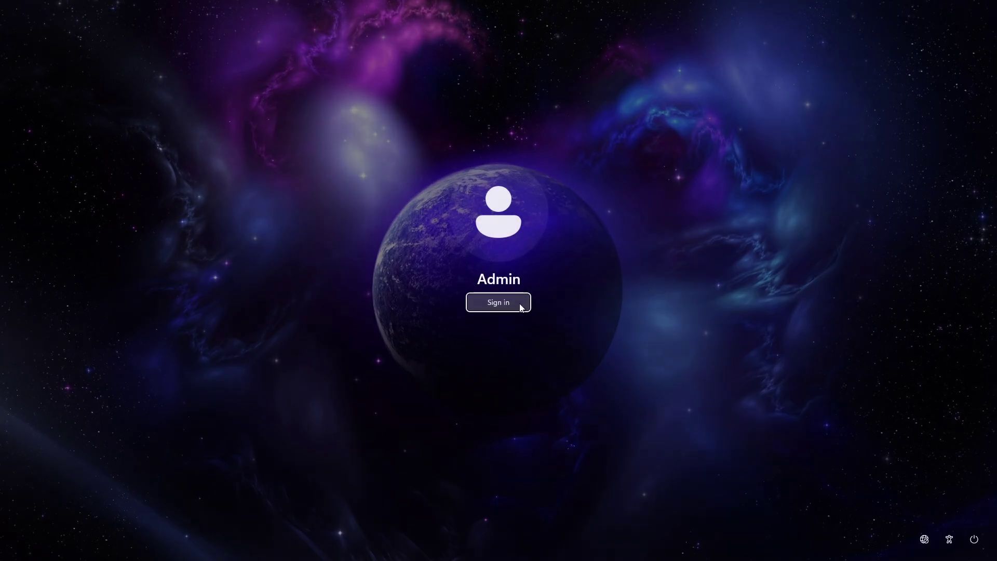
click(518, 305)
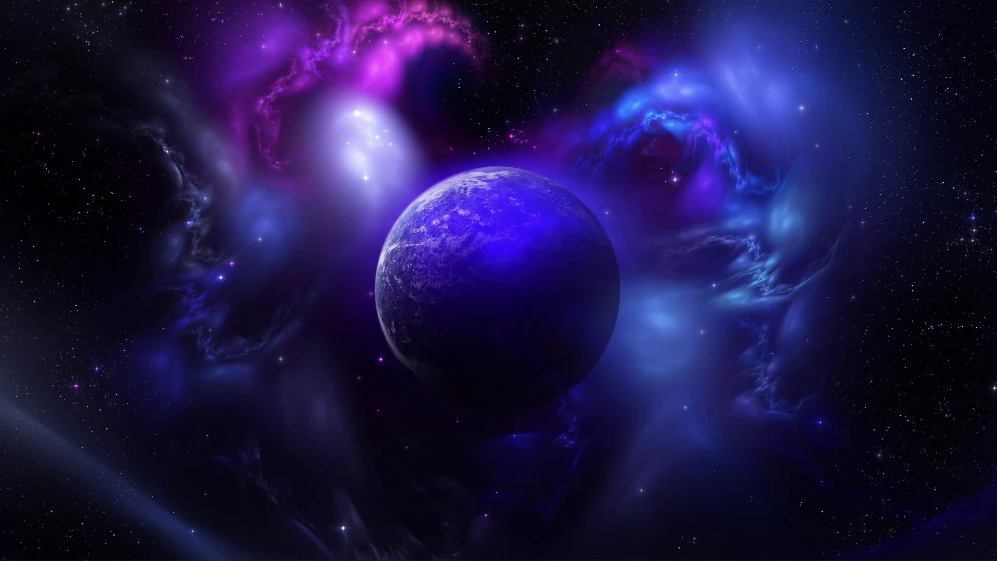
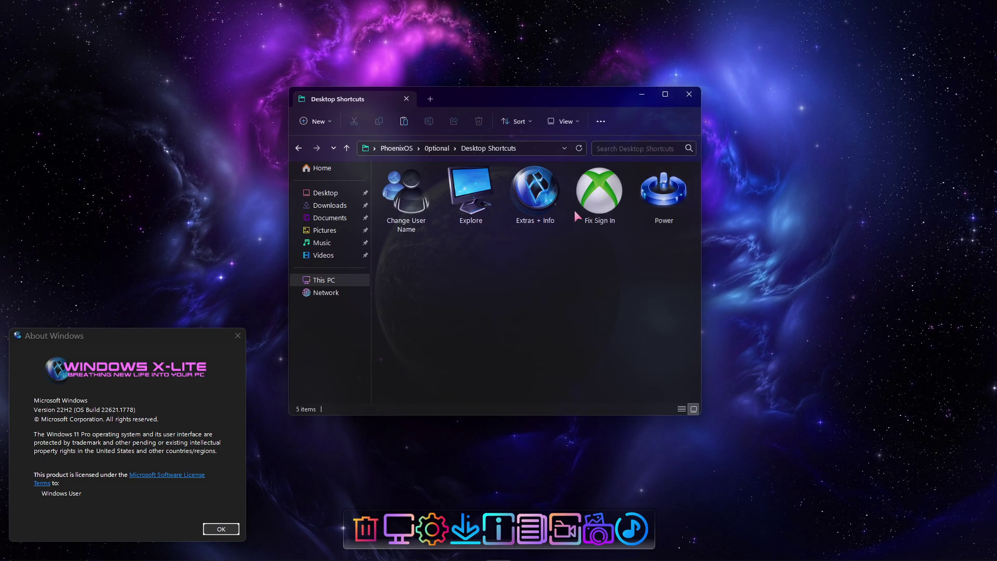
- Examine the Enable Printing, Guides, Microsoft Store Installer and Windows X-Lite Info folders inside the 0ptional folder
click(346, 148)
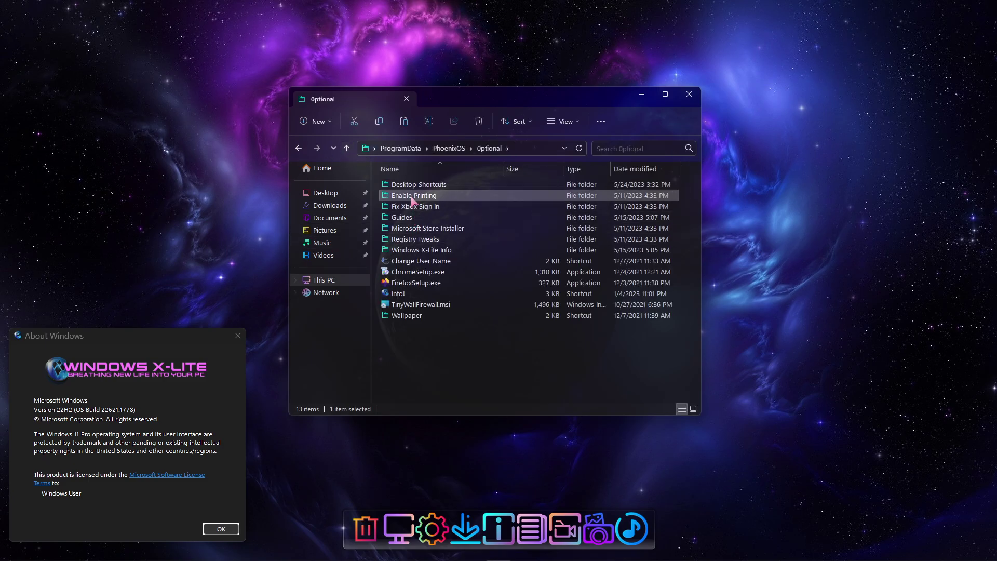
double_click(410, 193)
click(346, 148)
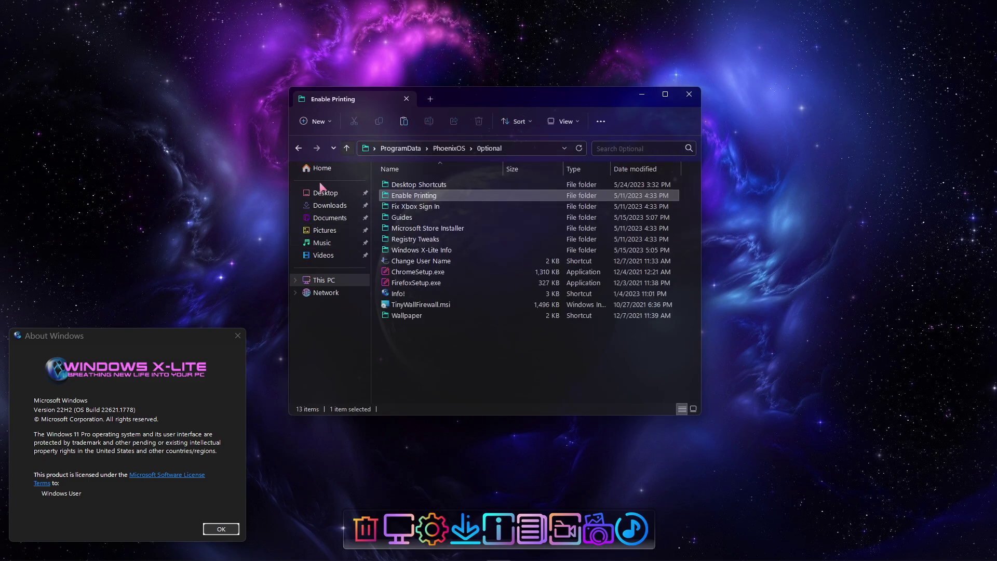
double_click(423, 218)
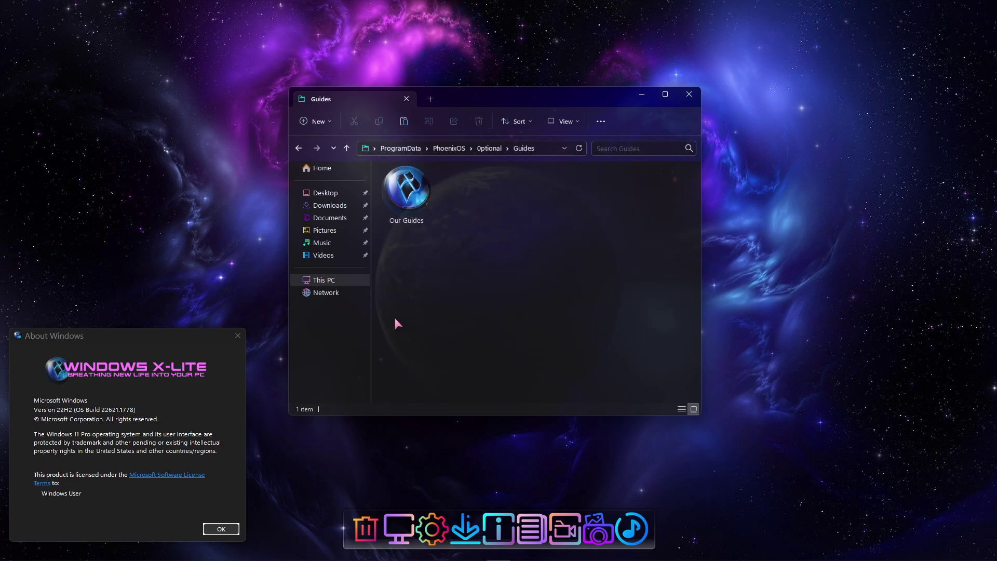
click(347, 148)
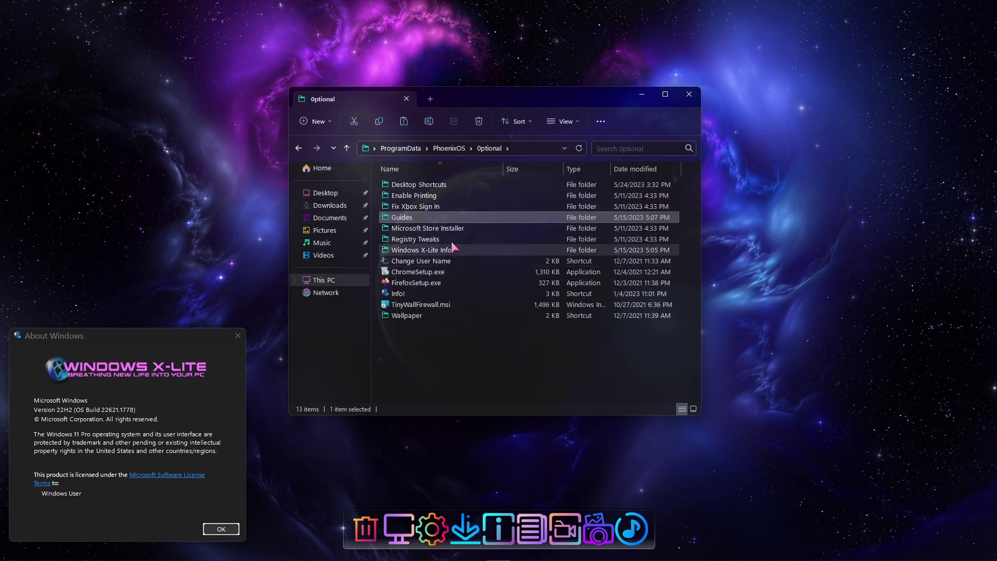
double_click(490, 228)
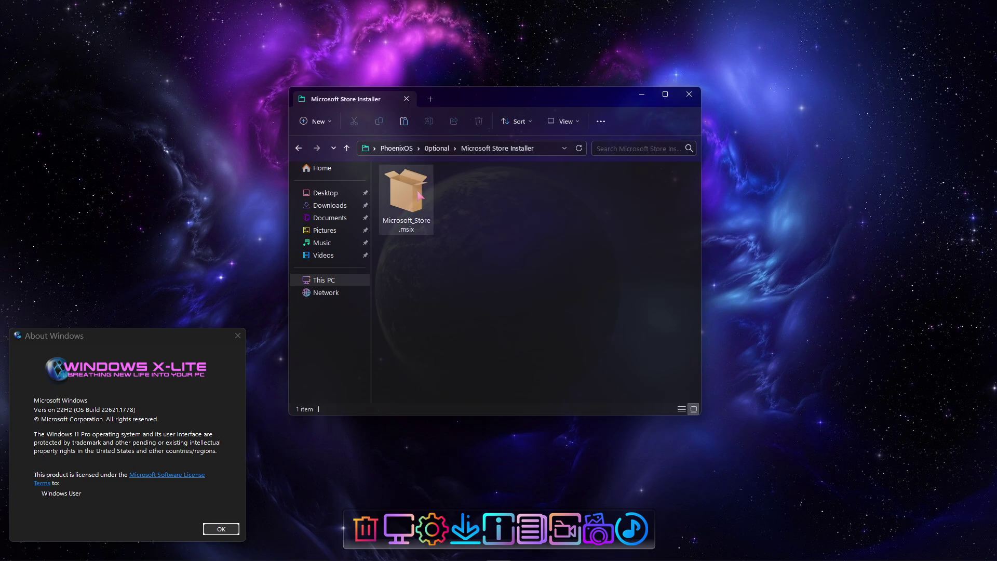
click(346, 148)
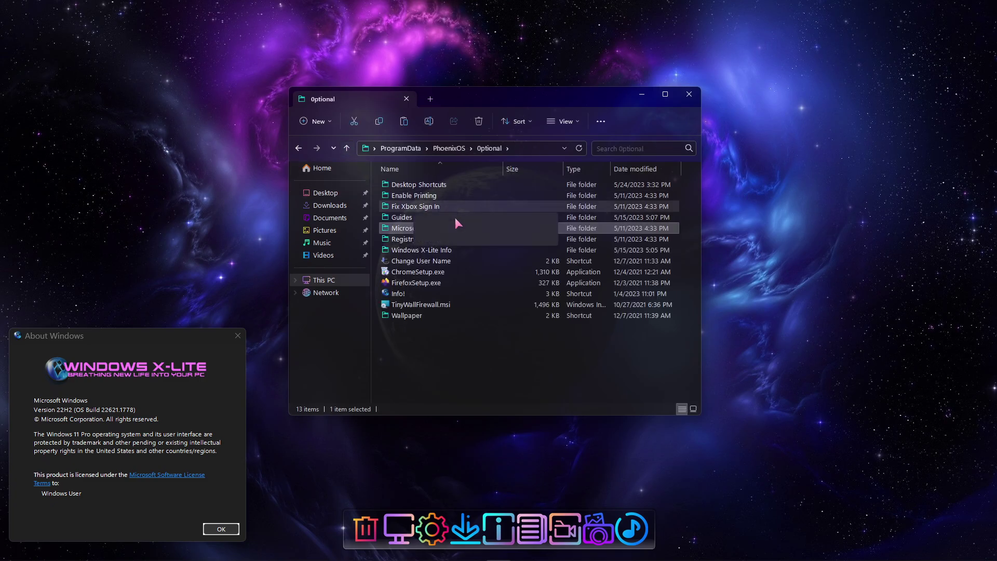
double_click(432, 251)
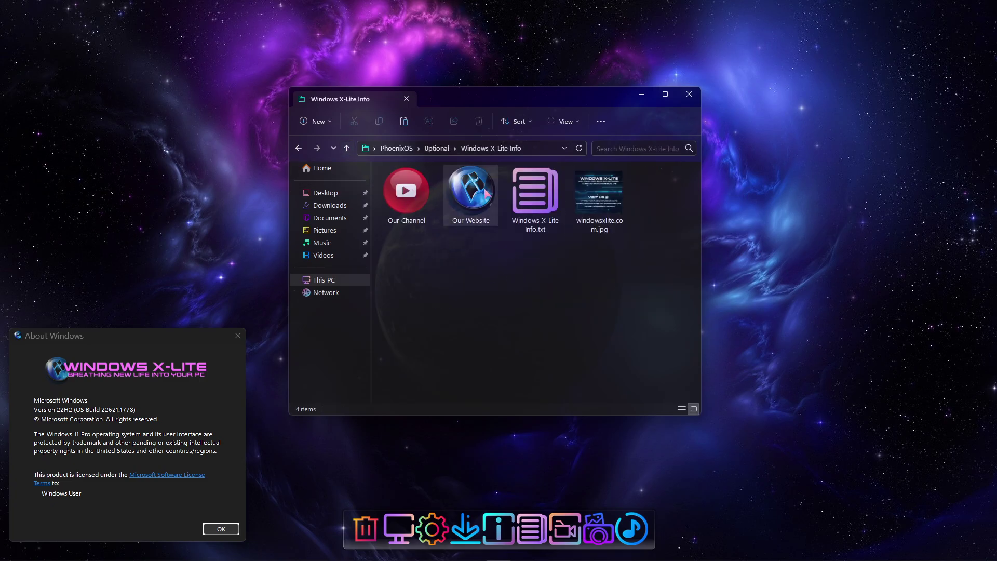
click(347, 148)
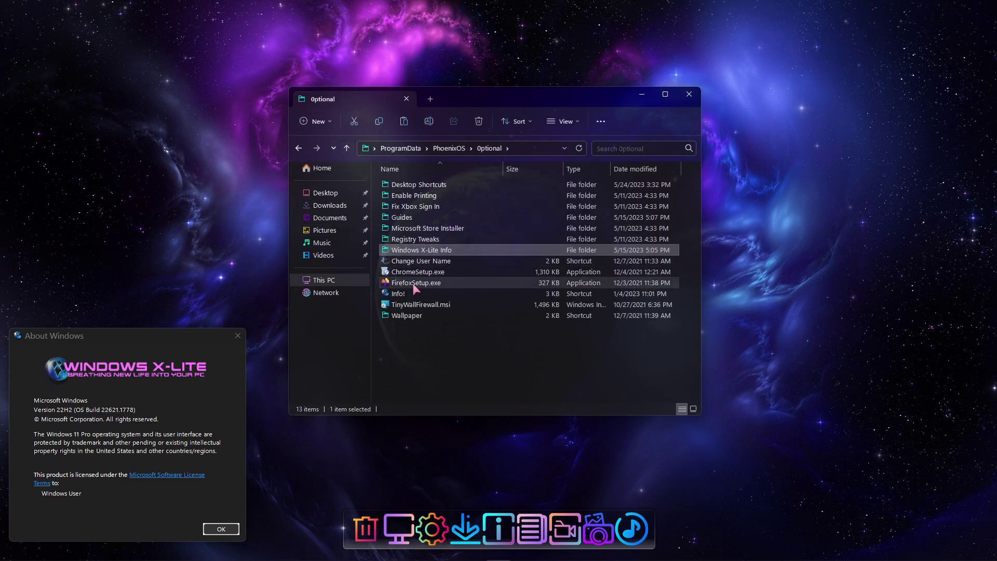
- Open the wallpaper folder through its shortcut, move the window aside to reveal the desktop, and close the About Windows dialog
double_click(405, 316)
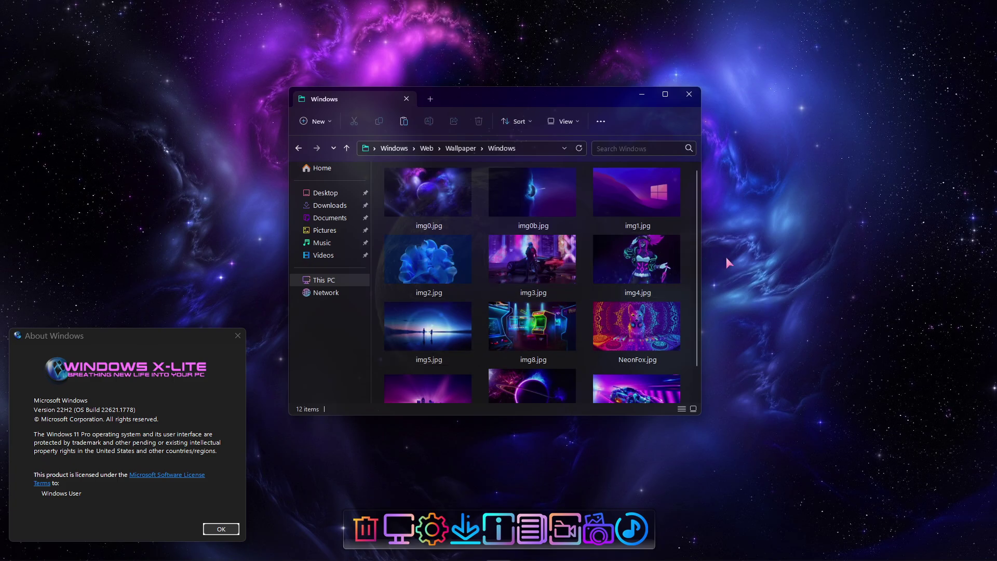
drag(596, 104, 181, 21)
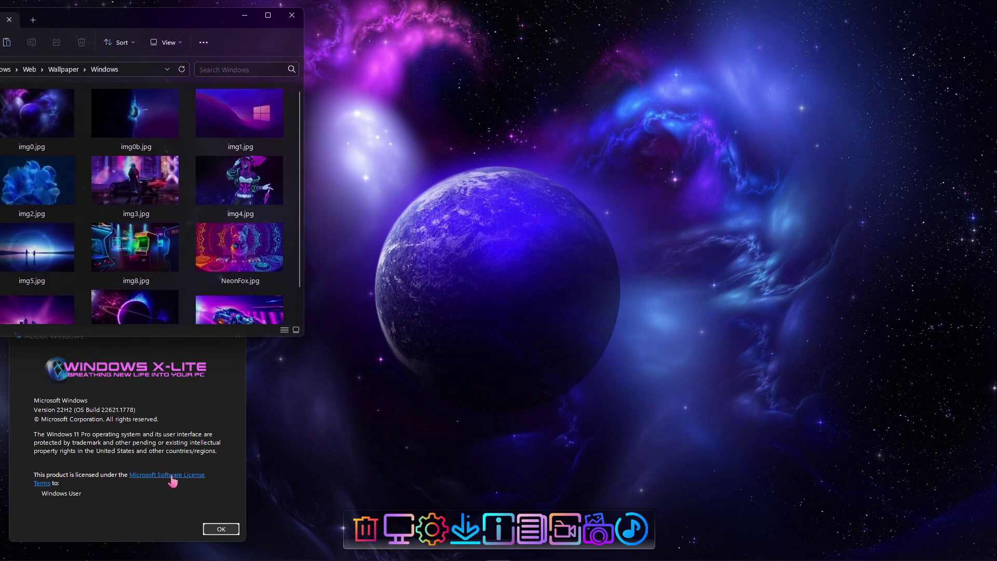
click(220, 528)
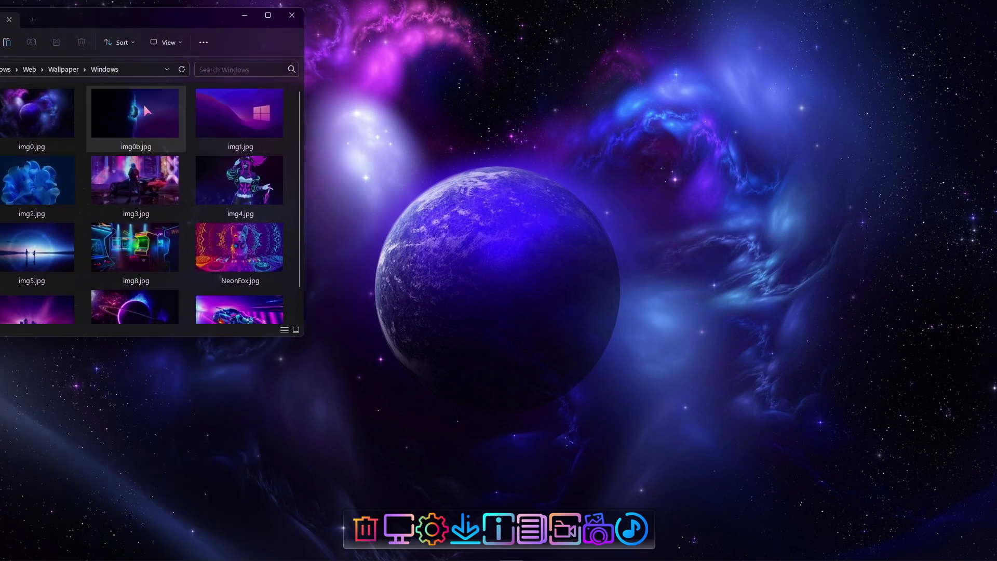
- Try img1.jpg as the desktop background, and set img2.jpg as the background instead
right_click(207, 112)
click(270, 121)
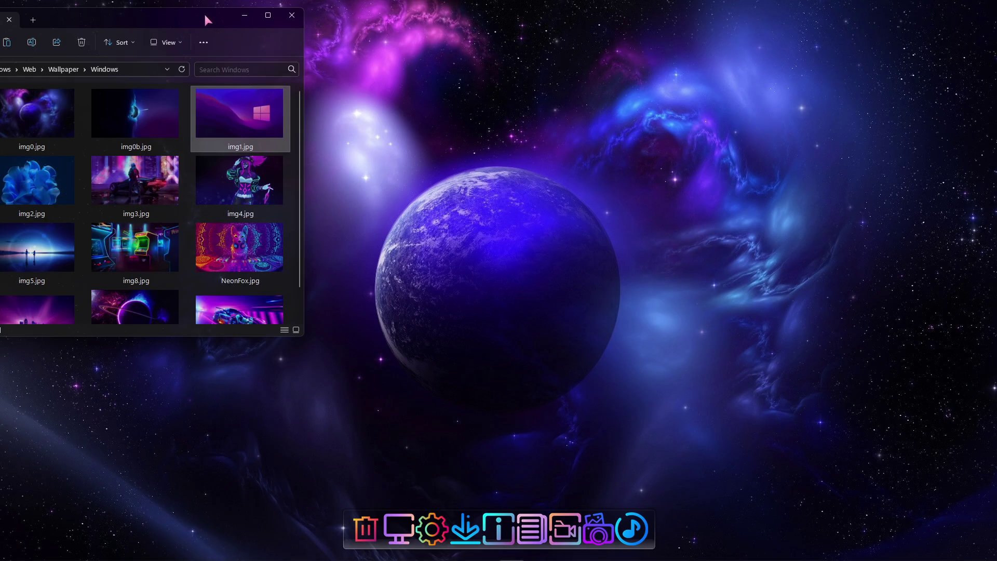
drag(205, 16, 165, 15)
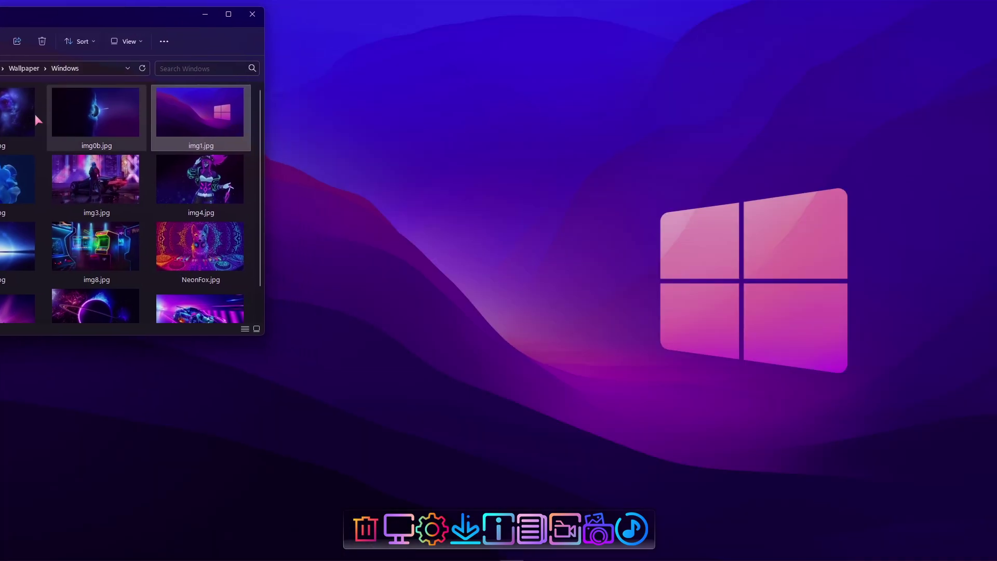
right_click(24, 186)
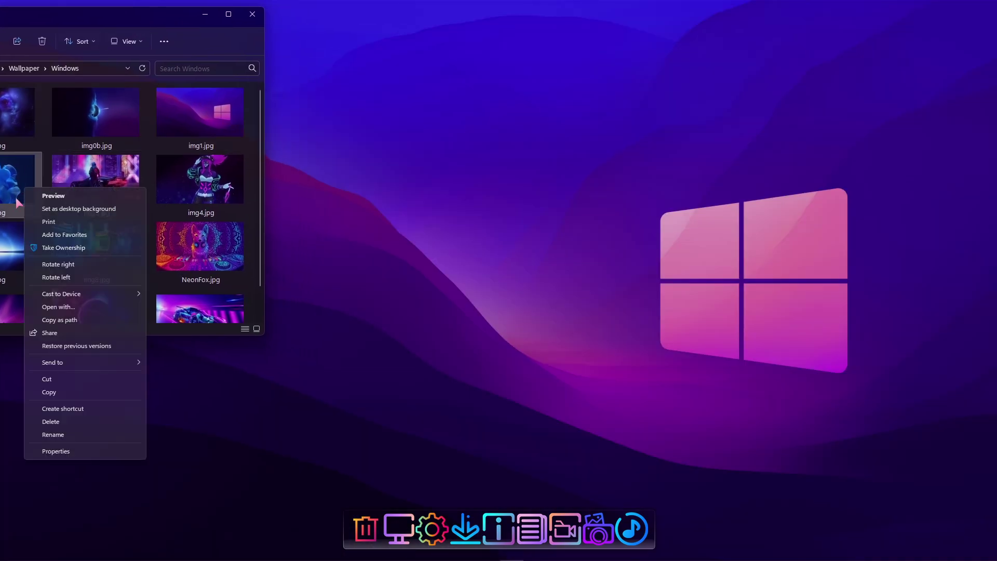
click(60, 211)
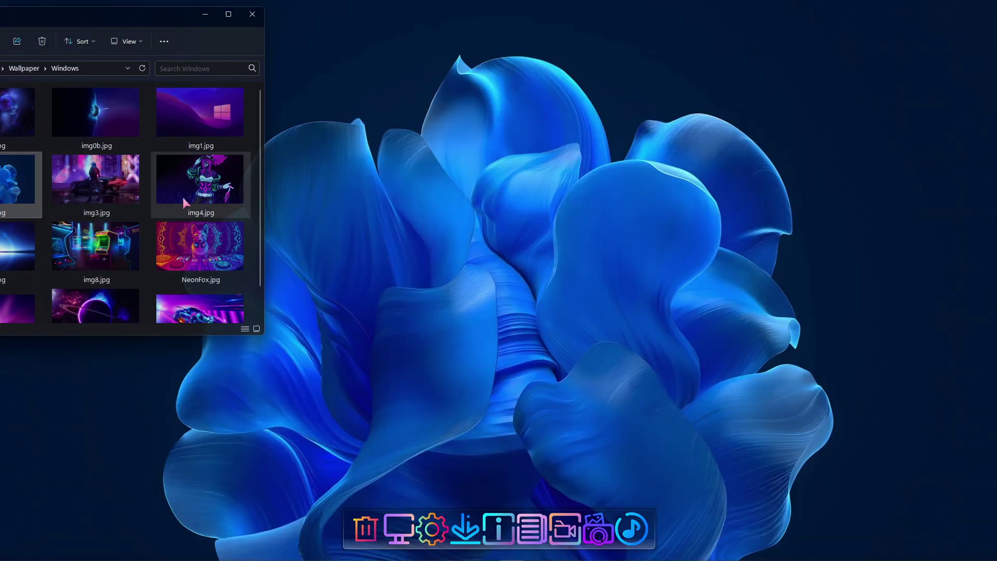
- Try img3.jpg, img4.jpg and NeonSpeed.jpg in turn as the desktop background
right_click(123, 167)
click(146, 188)
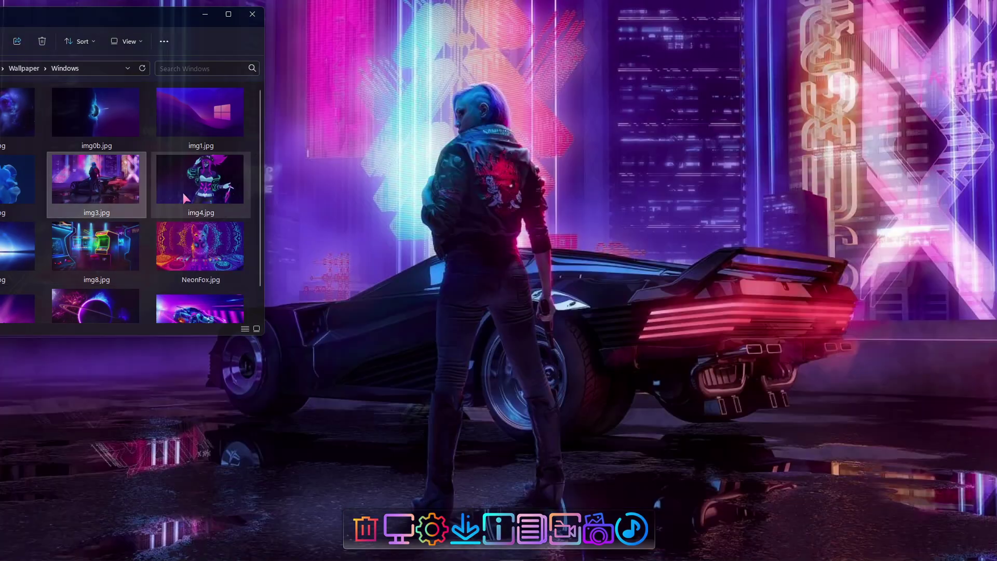
right_click(182, 190)
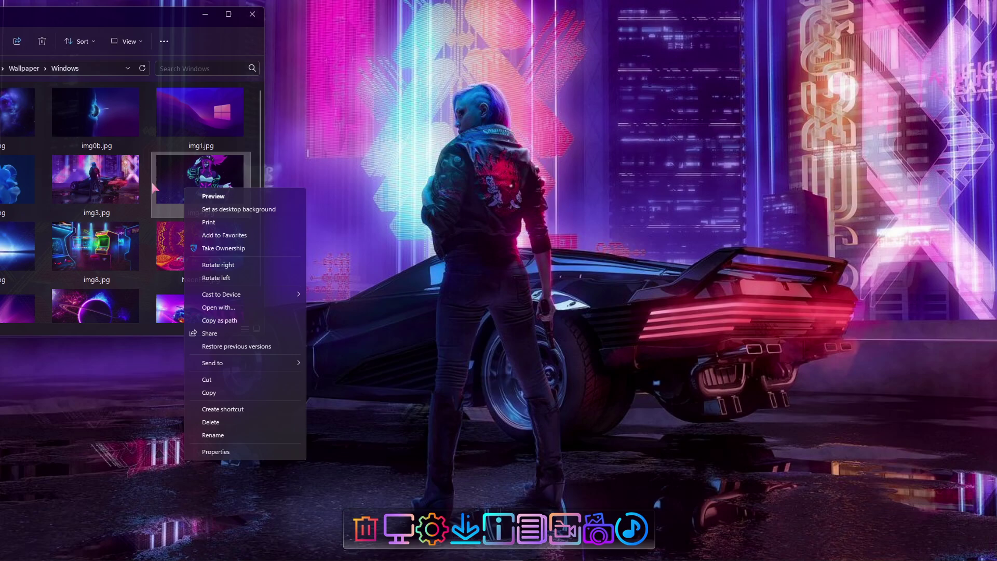
click(218, 209)
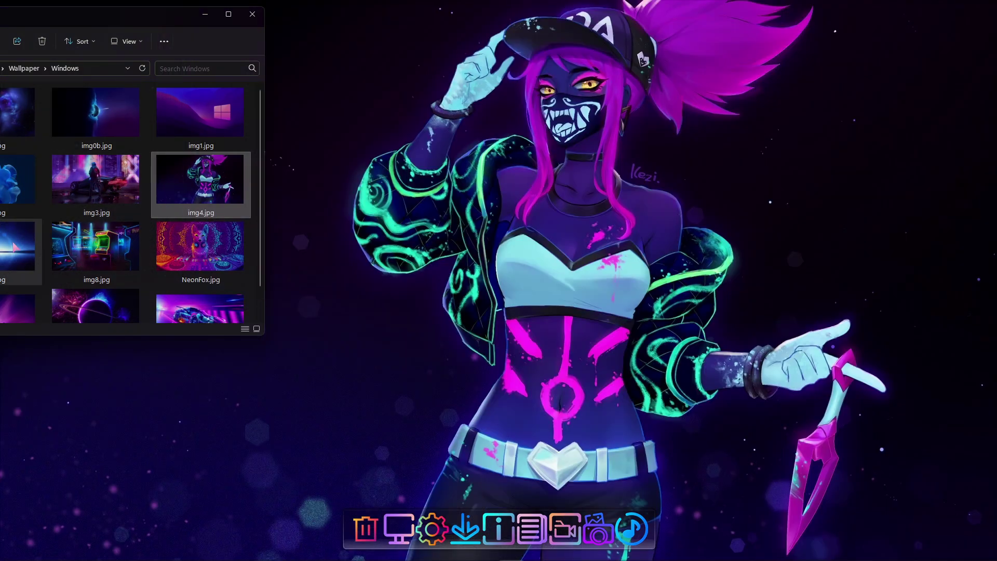
right_click(182, 310)
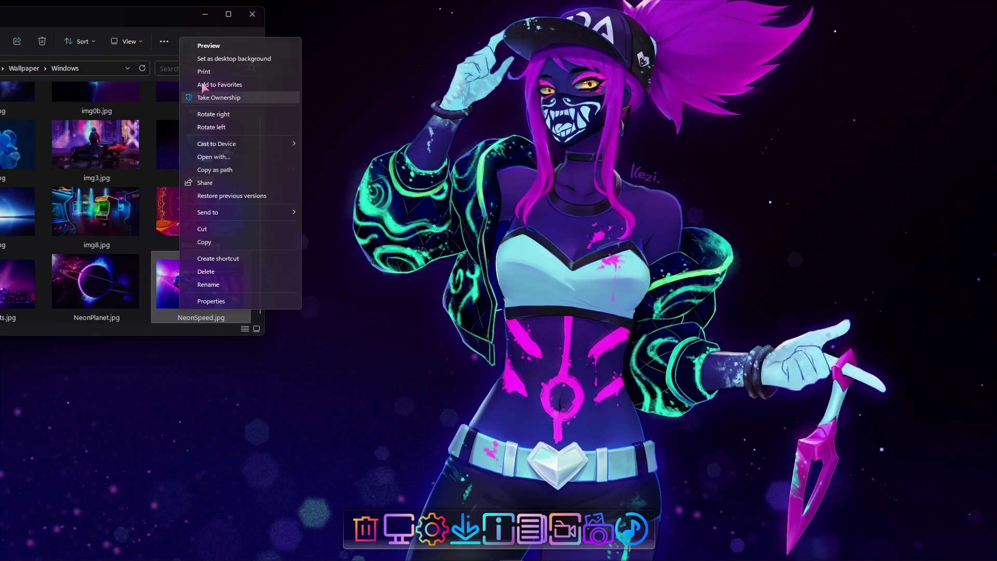
click(213, 58)
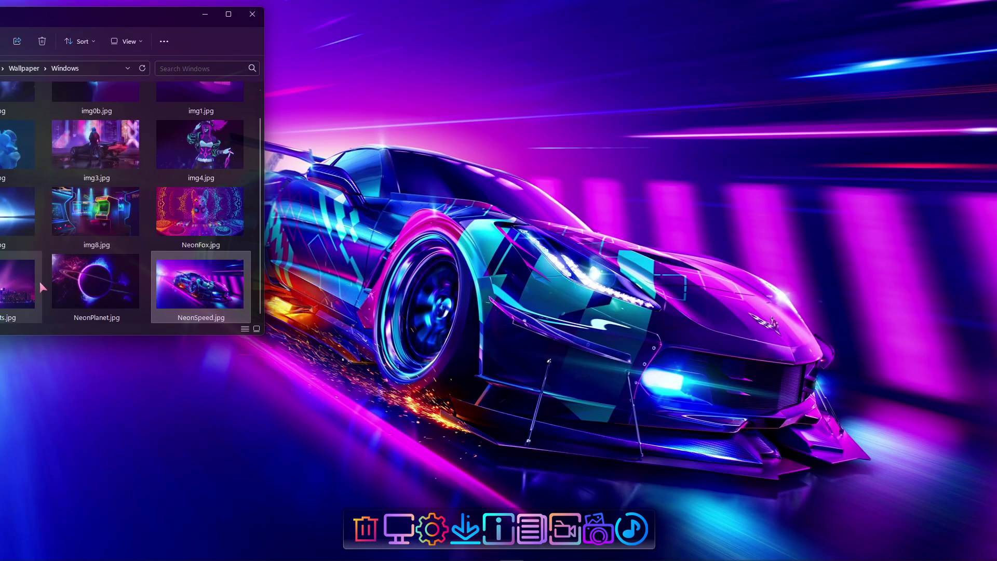
- Try NeonPlanet.jpg and the purple city skyline image beside it as the desktop background
right_click(87, 283)
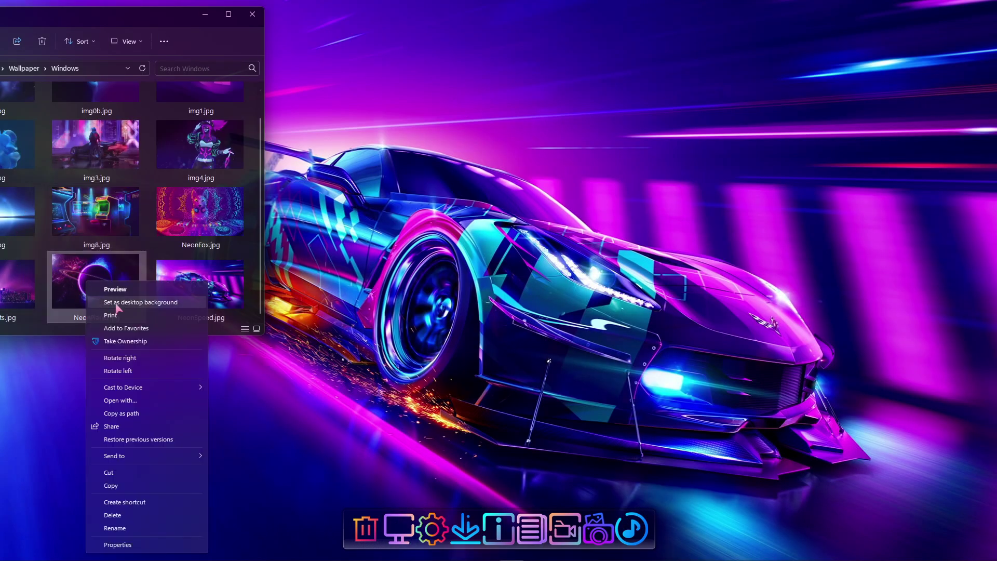
click(115, 304)
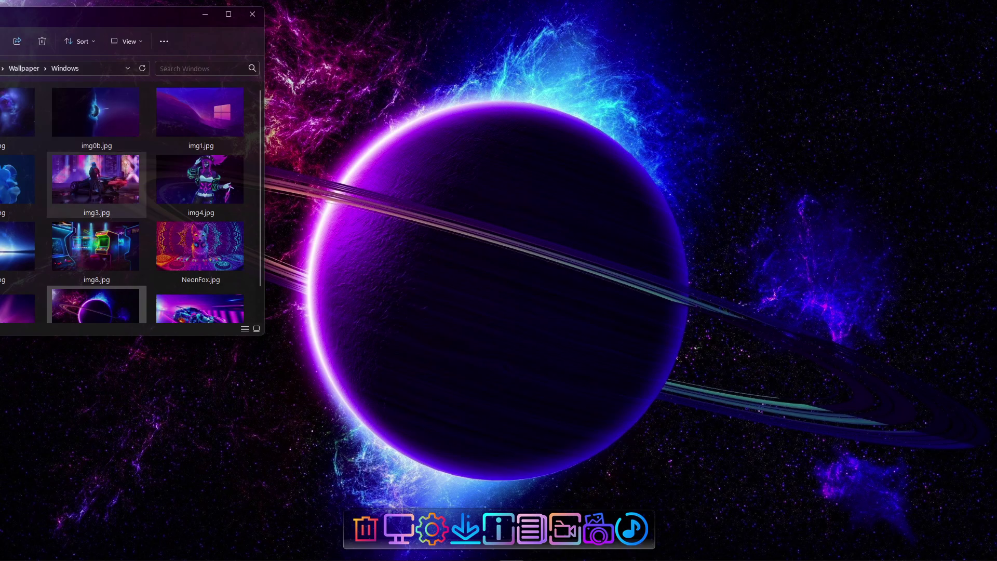
scroll(42, 171, down, 1)
right_click(13, 291)
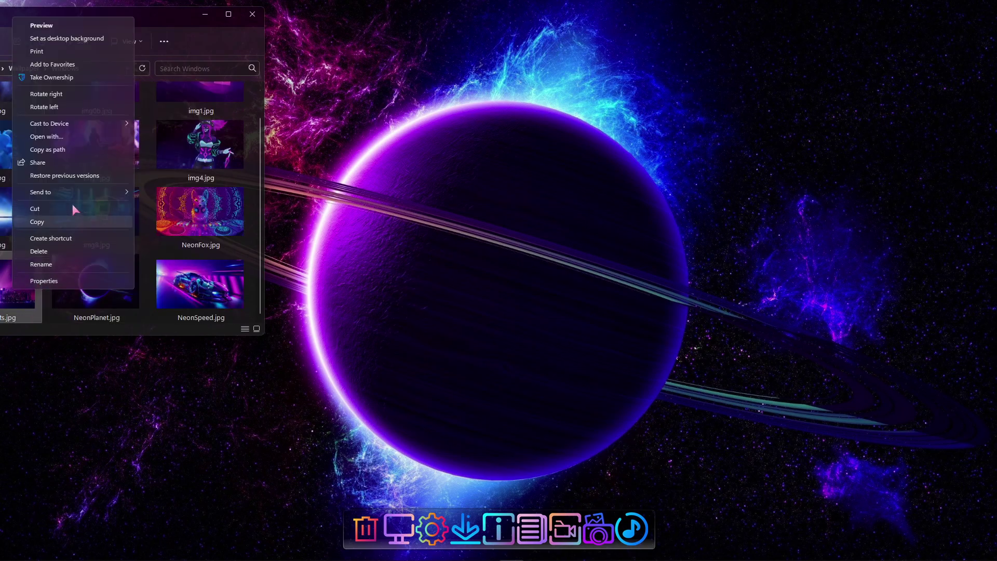
click(56, 41)
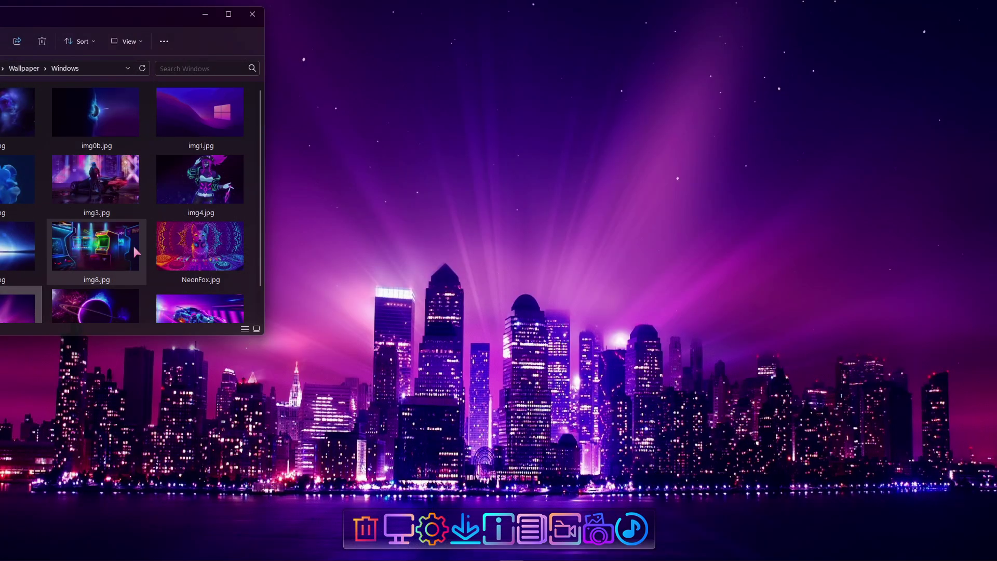
- Try NeonFox.jpg and img5.jpg in turn as the desktop background
scroll(83, 244, down, 1)
right_click(184, 213)
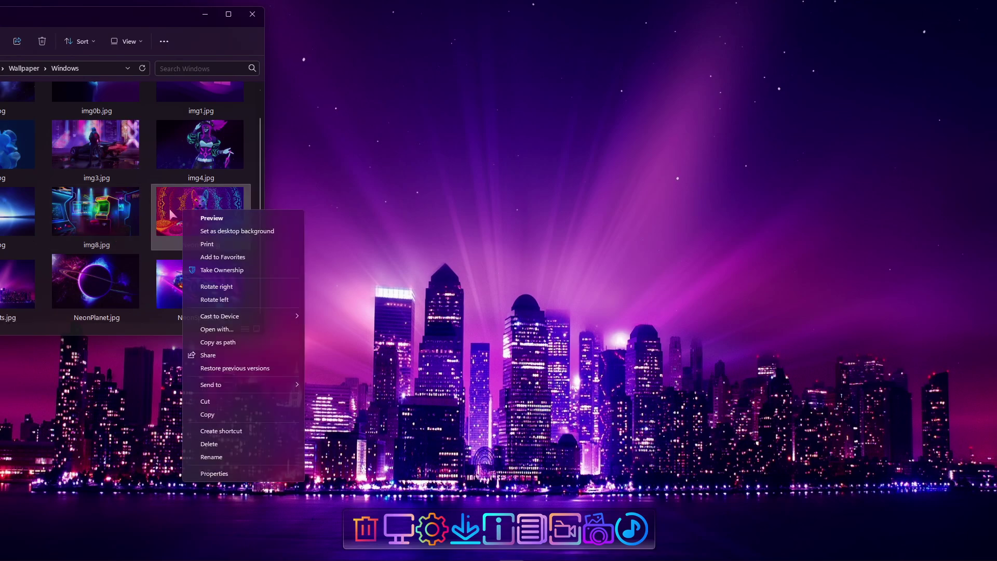
click(208, 229)
scroll(76, 195, down, 1)
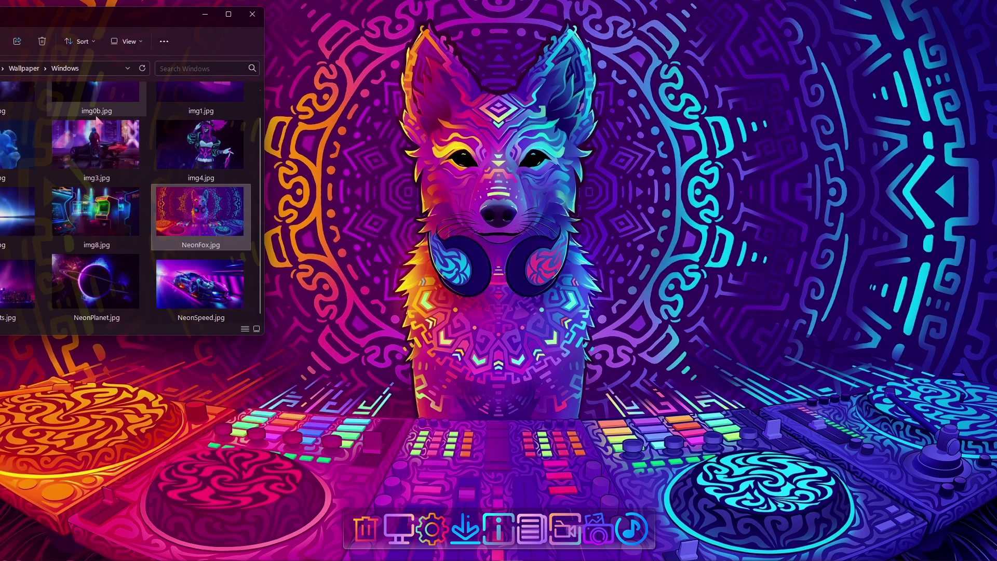
right_click(18, 208)
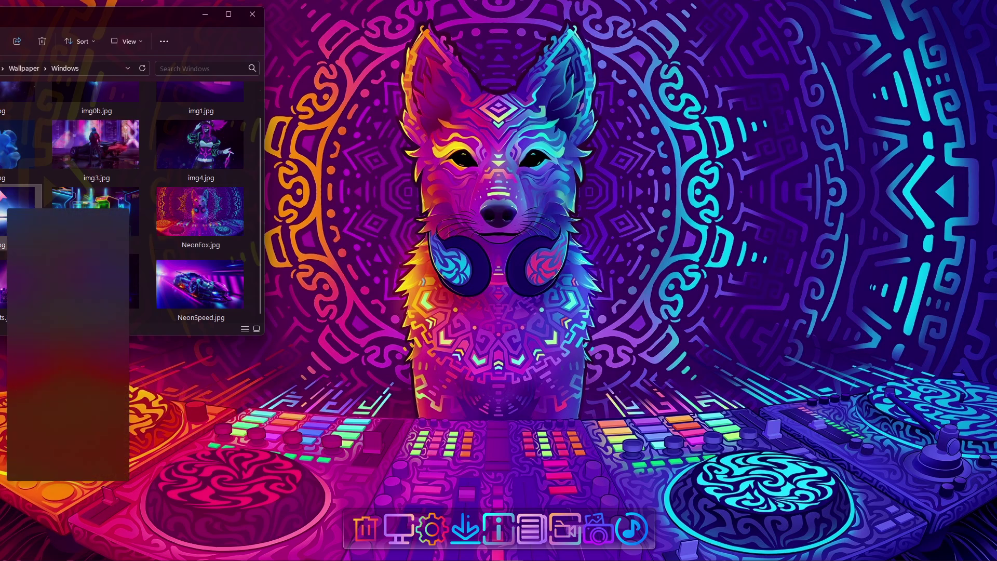
click(104, 231)
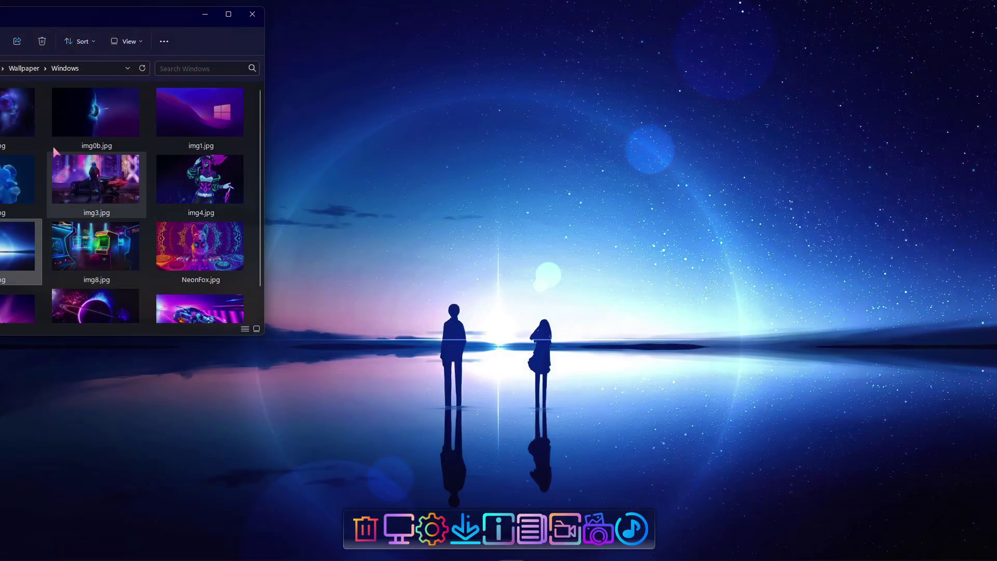
- Set img0.jpg as the desktop background, and bring the wallpaper folder window to mid-screen and close it
right_click(26, 106)
click(83, 128)
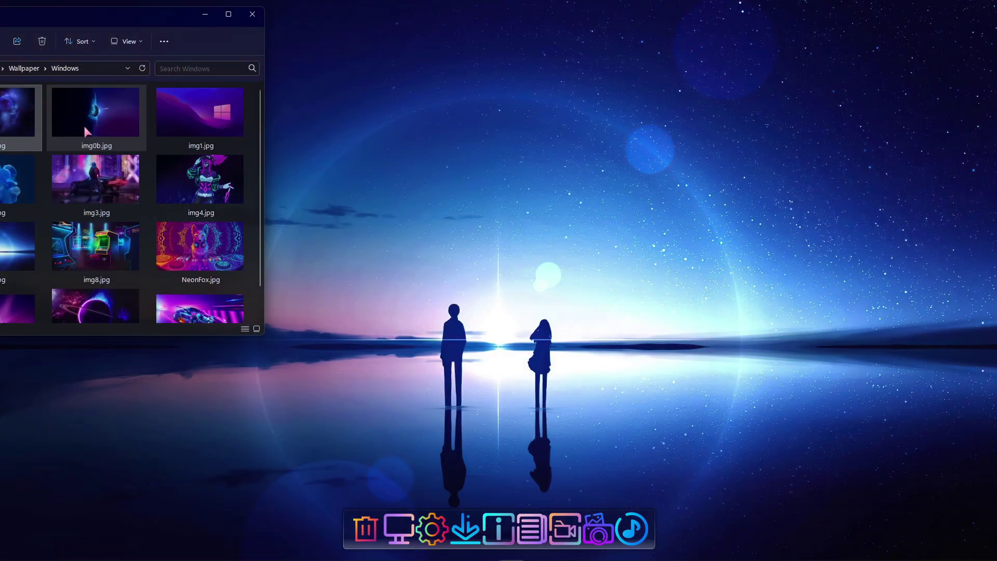
drag(114, 8, 524, 113)
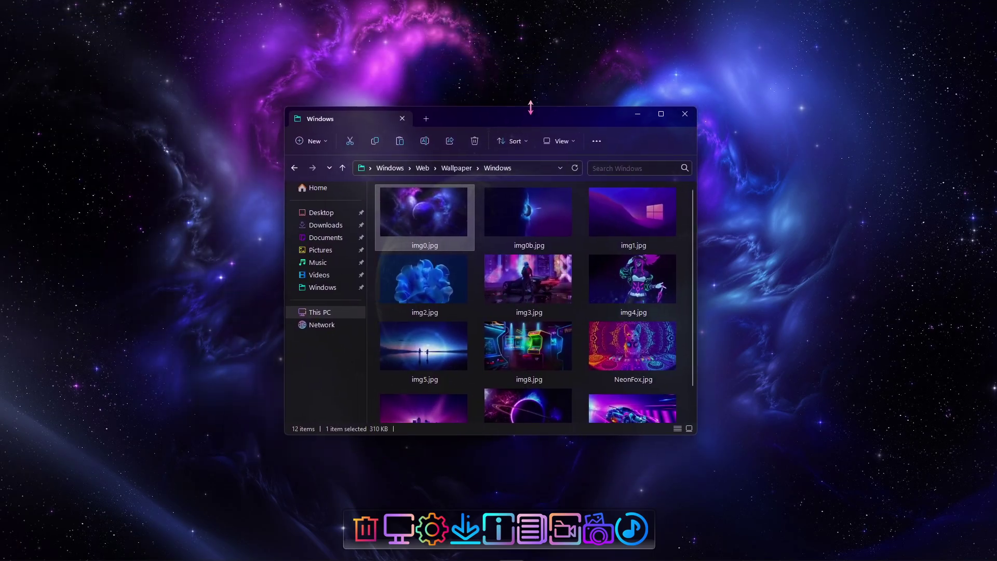
click(685, 114)
- Open the Personalization settings from the desktop and examine the full list of System settings
right_click(44, 135)
right_click(260, 174)
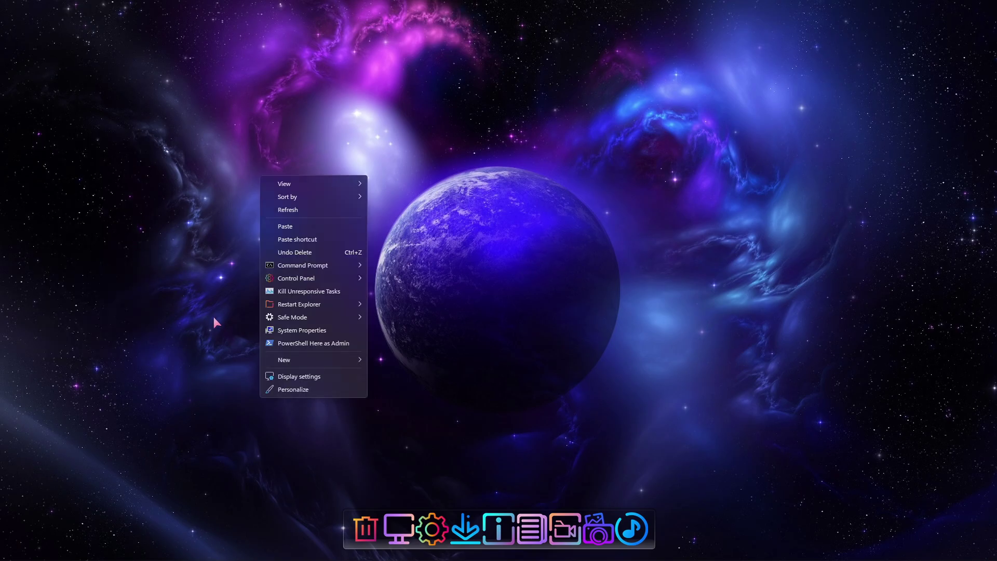
click(305, 390)
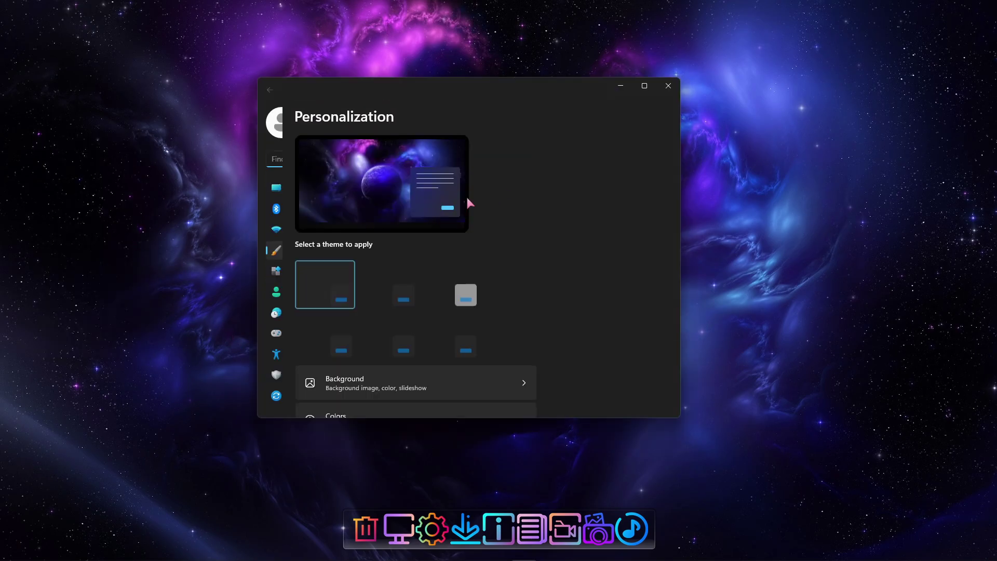
click(296, 188)
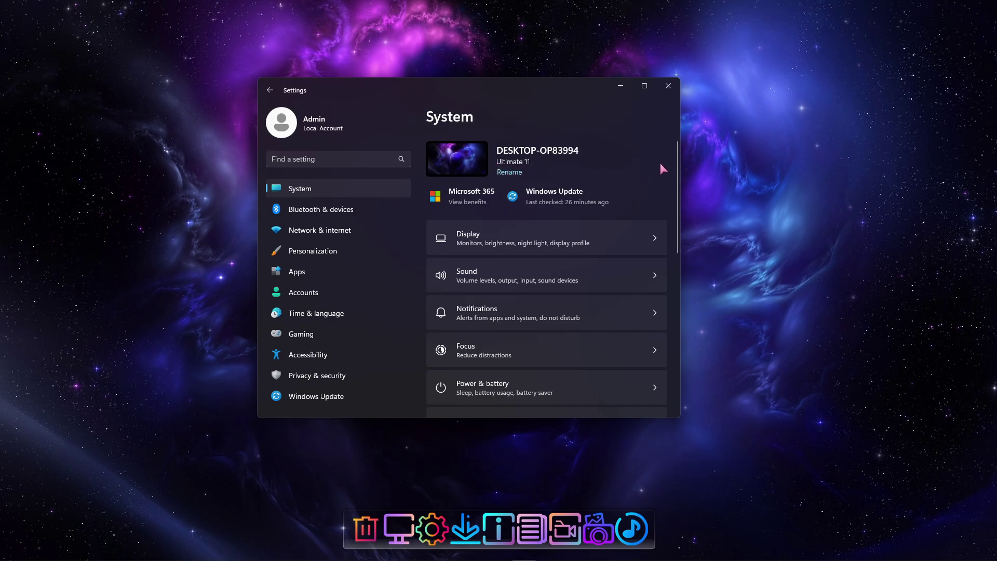
drag(679, 166, 686, 336)
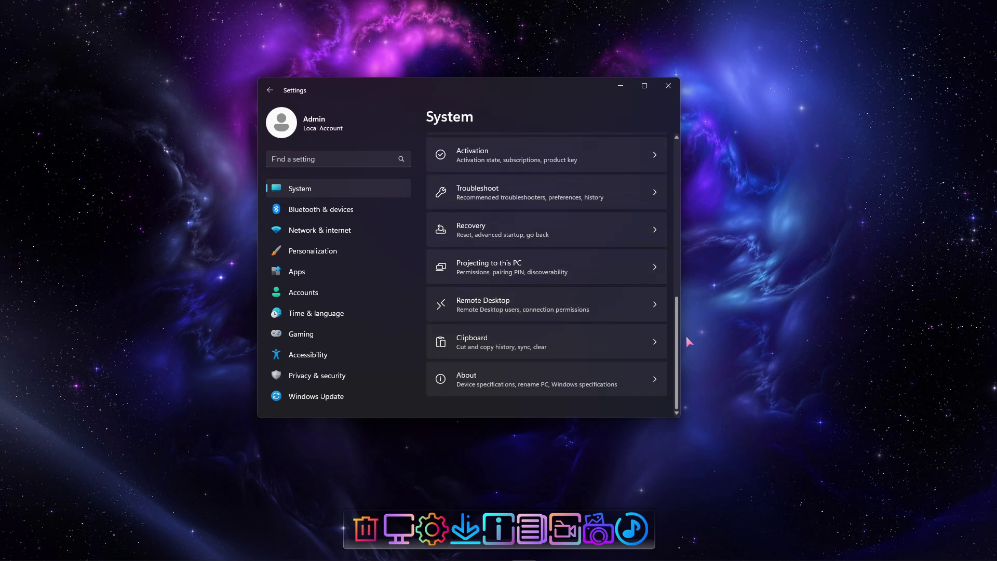
- Examine the Bluetooth & devices and Network & internet settings, including the Ethernet connection page
click(374, 211)
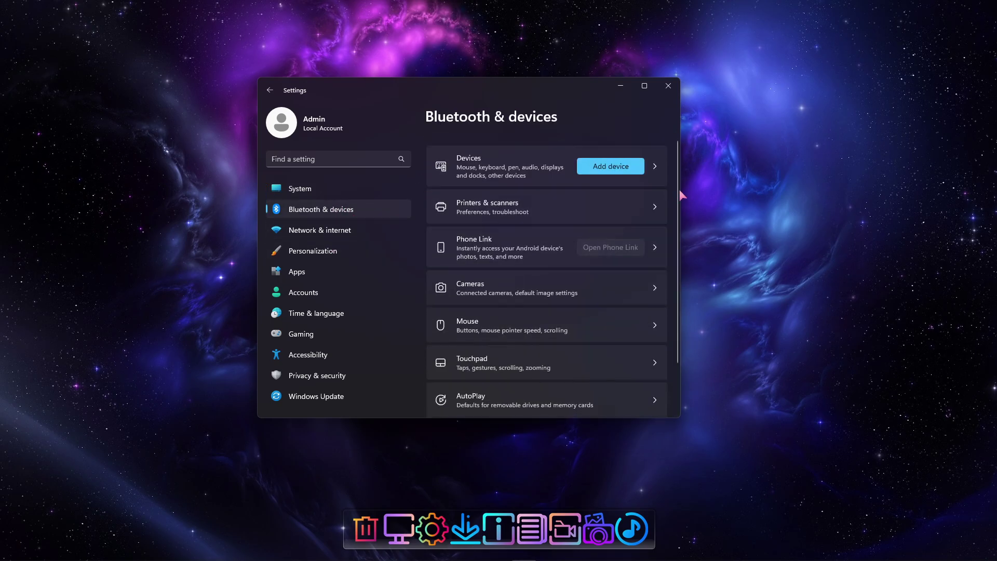
drag(679, 190, 644, 240)
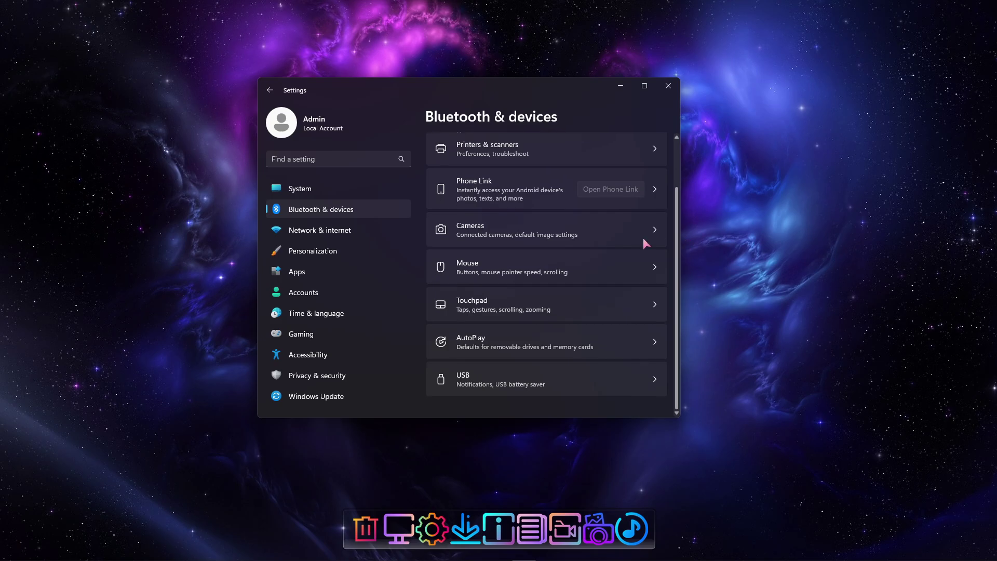
click(315, 236)
drag(679, 176, 671, 247)
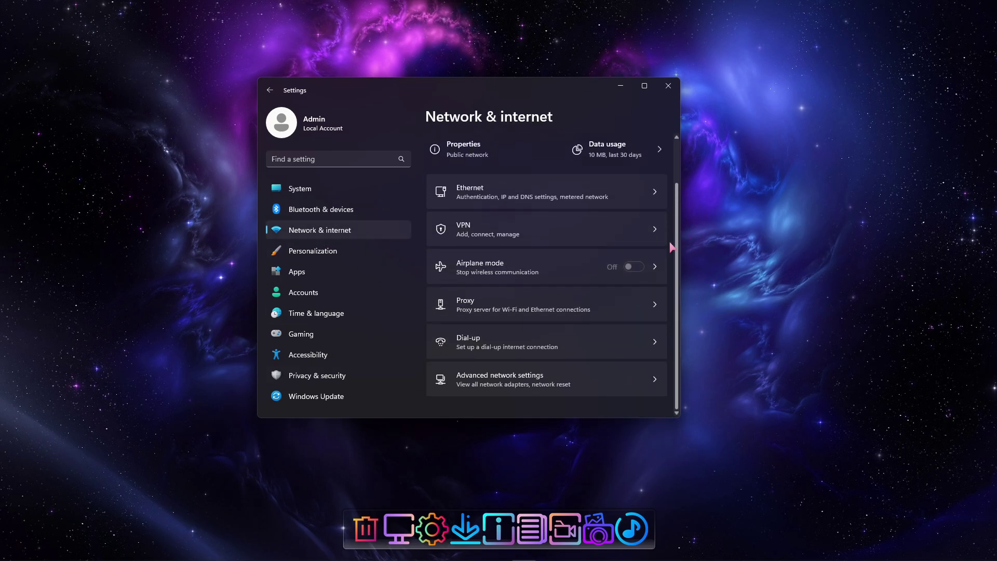
click(629, 192)
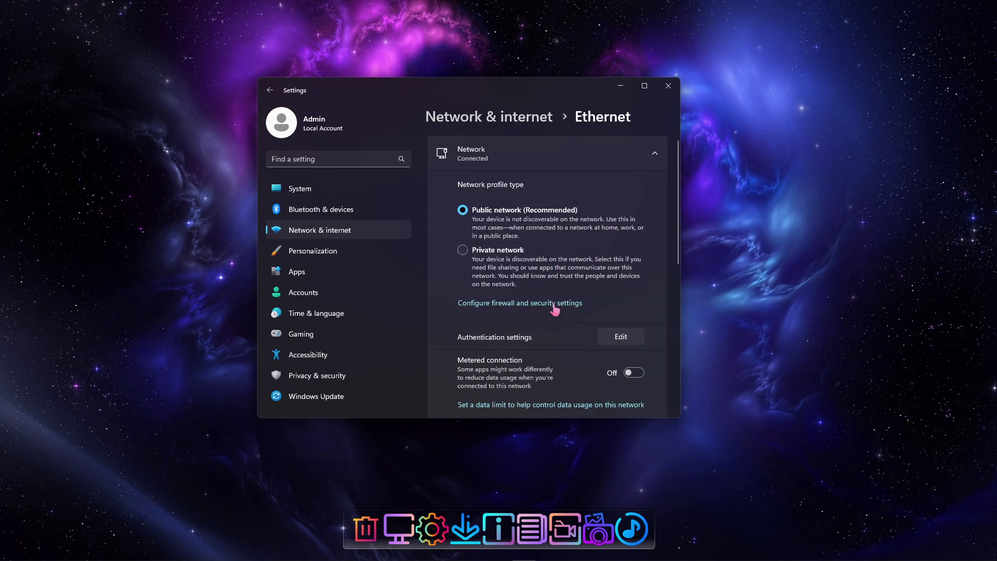
click(314, 236)
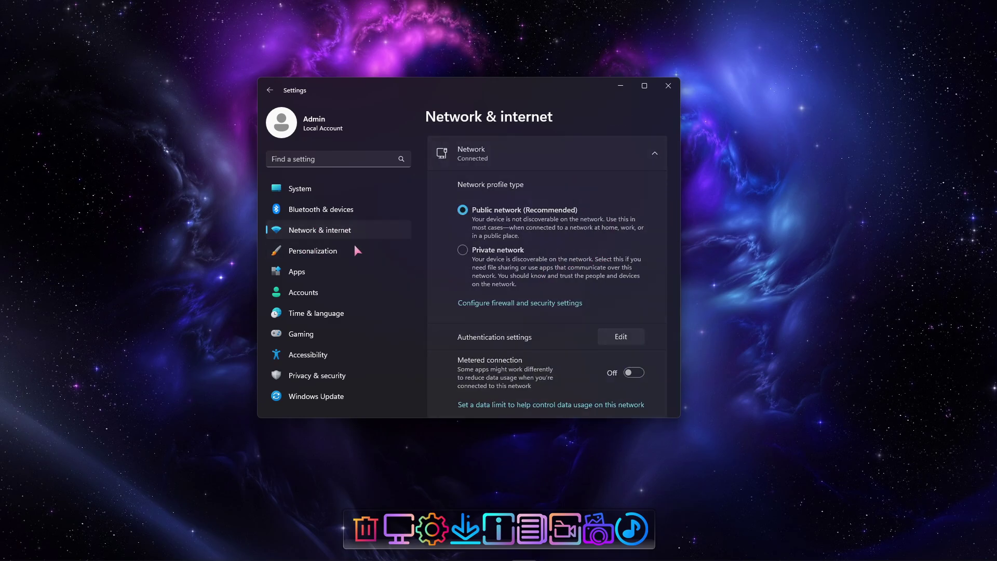
- Try the light blue-flower, ringed-planet and neon fox themes under Personalization, and reapply the dark purple nebula theme
click(327, 252)
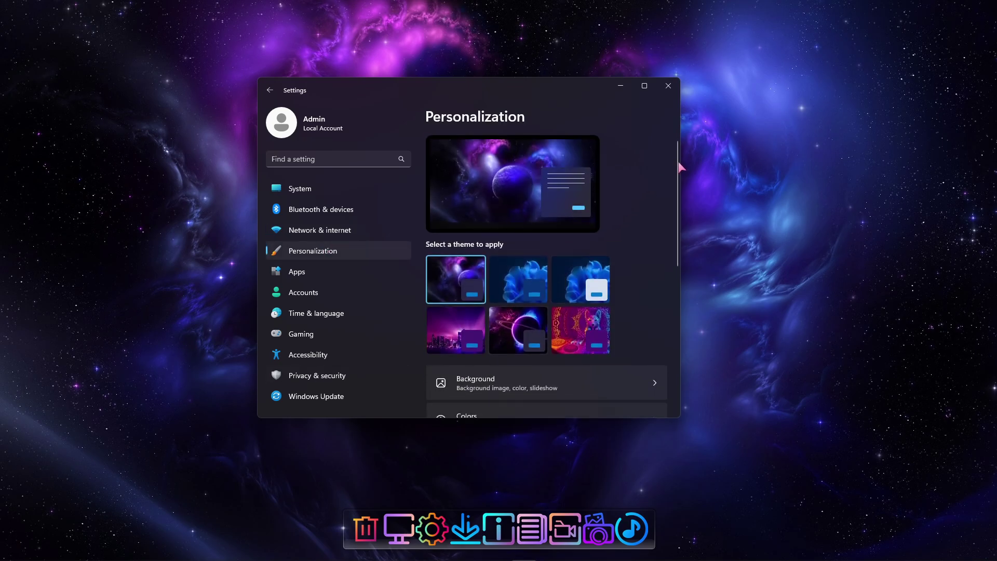
drag(680, 166, 687, 204)
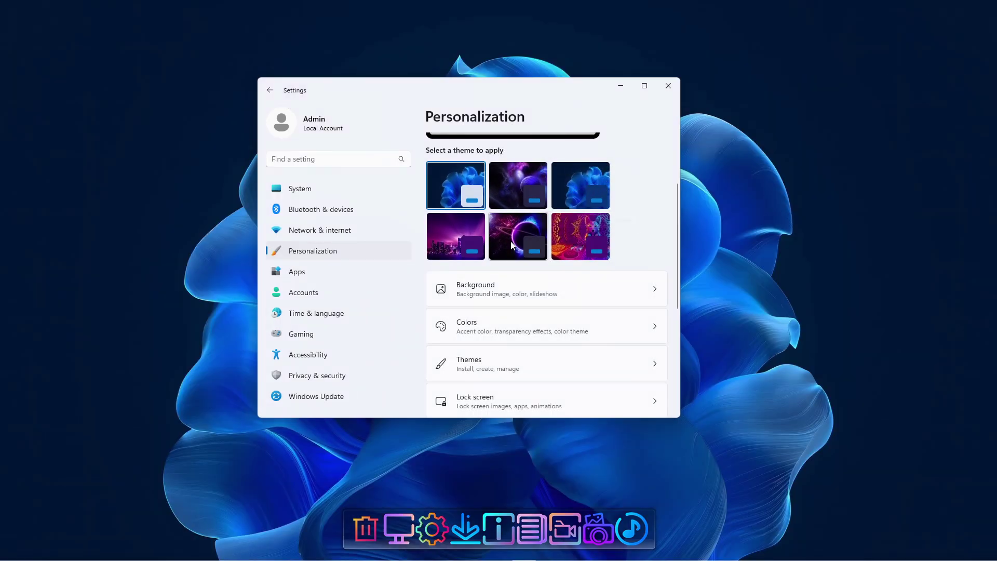
click(513, 174)
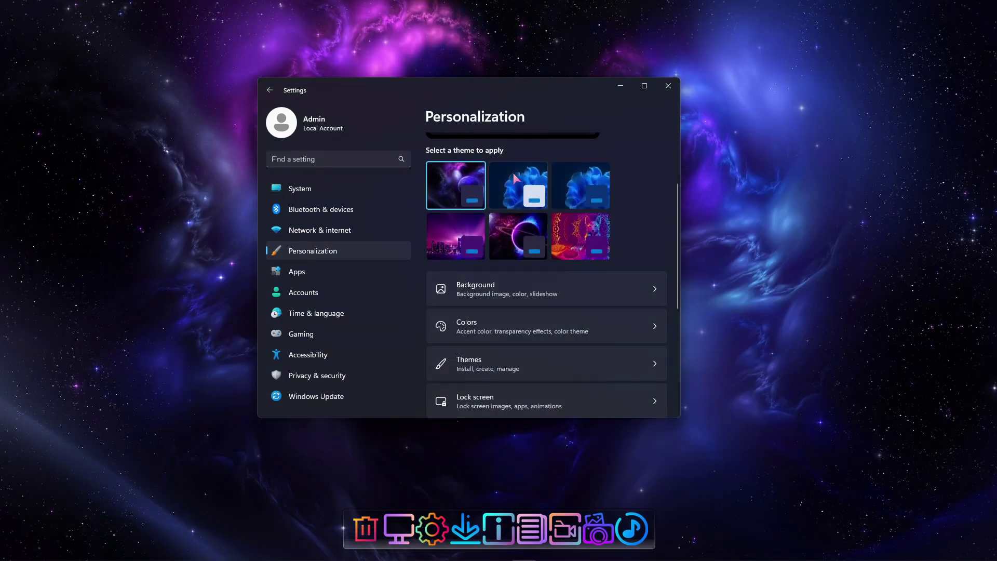
click(518, 236)
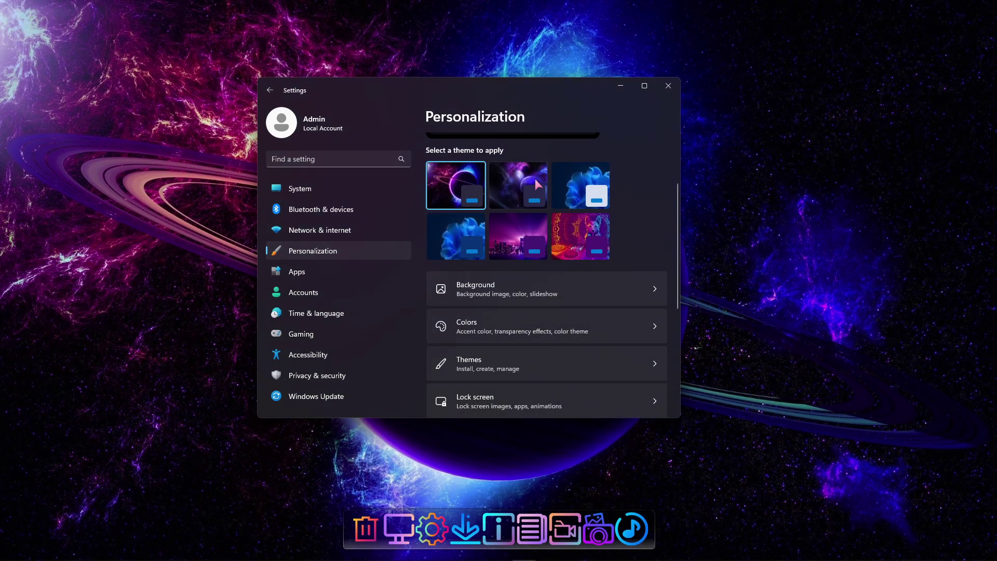
click(571, 232)
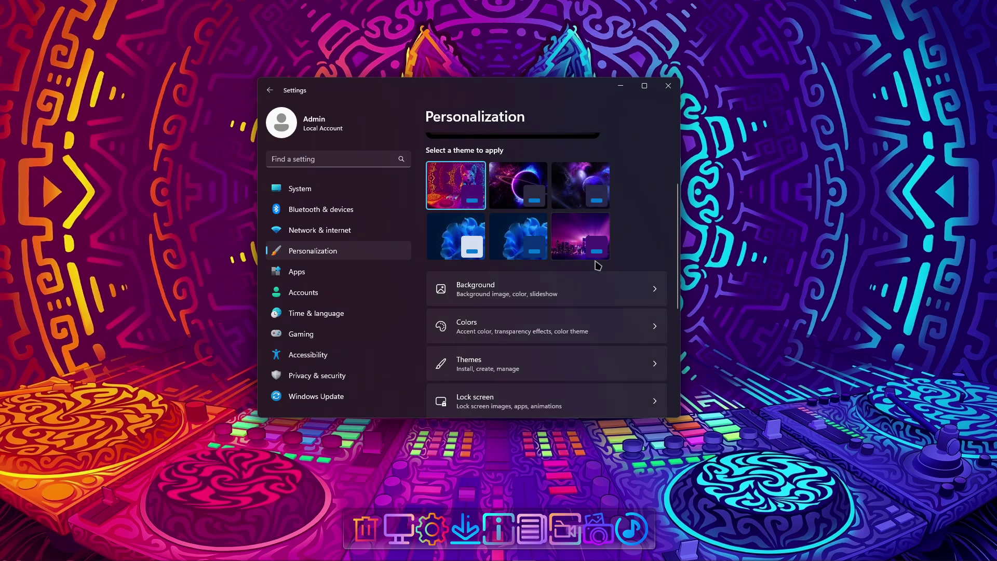
click(513, 178)
click(570, 183)
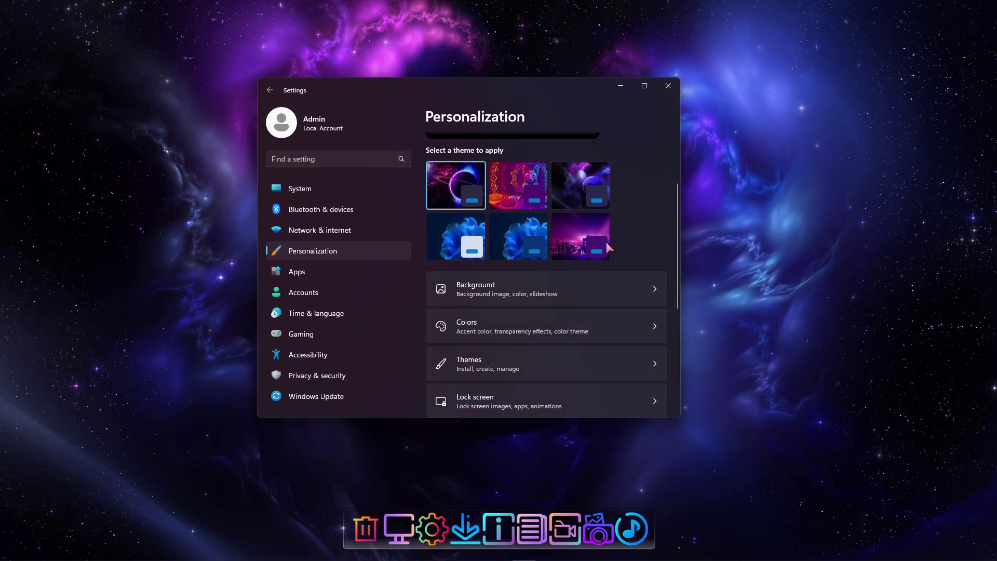
- Examine the Apps settings with the Installed apps list, and the Accounts page down to its related settings
click(327, 272)
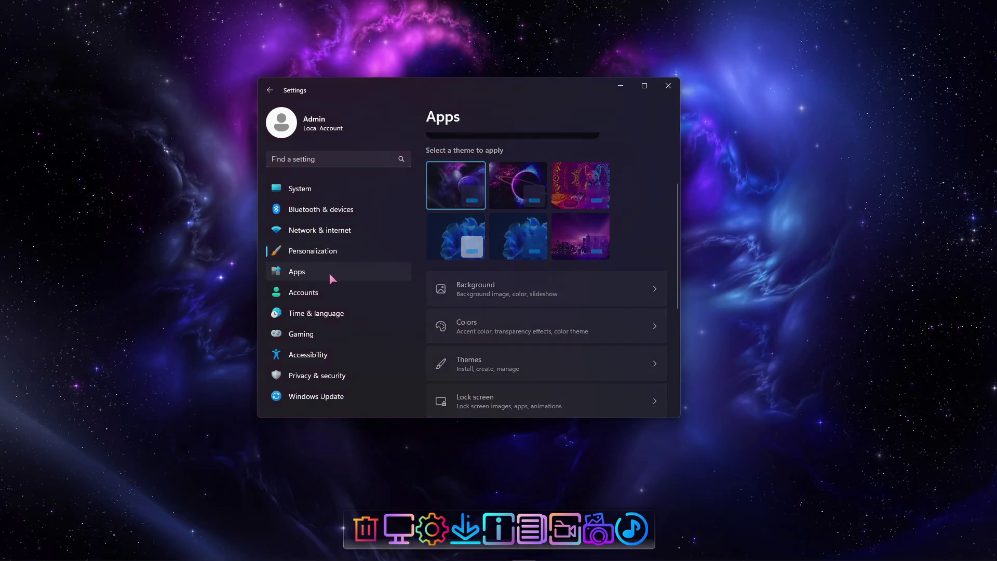
click(616, 162)
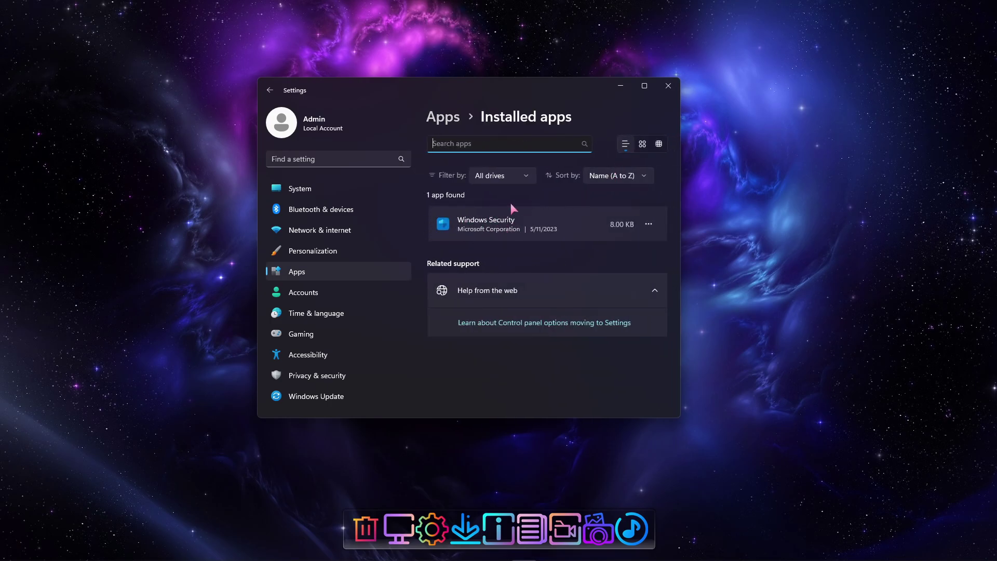
click(305, 272)
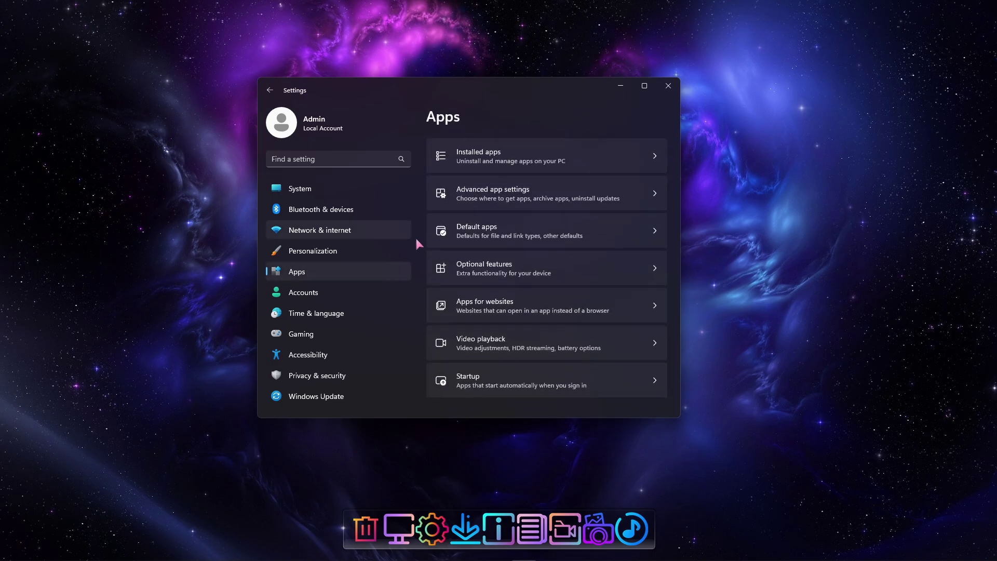
click(306, 295)
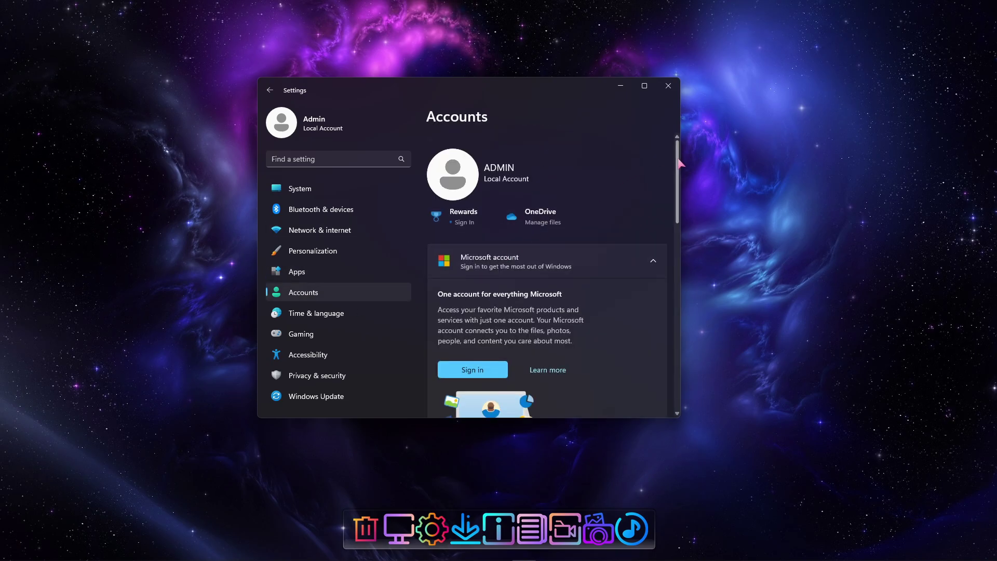
drag(679, 162, 667, 358)
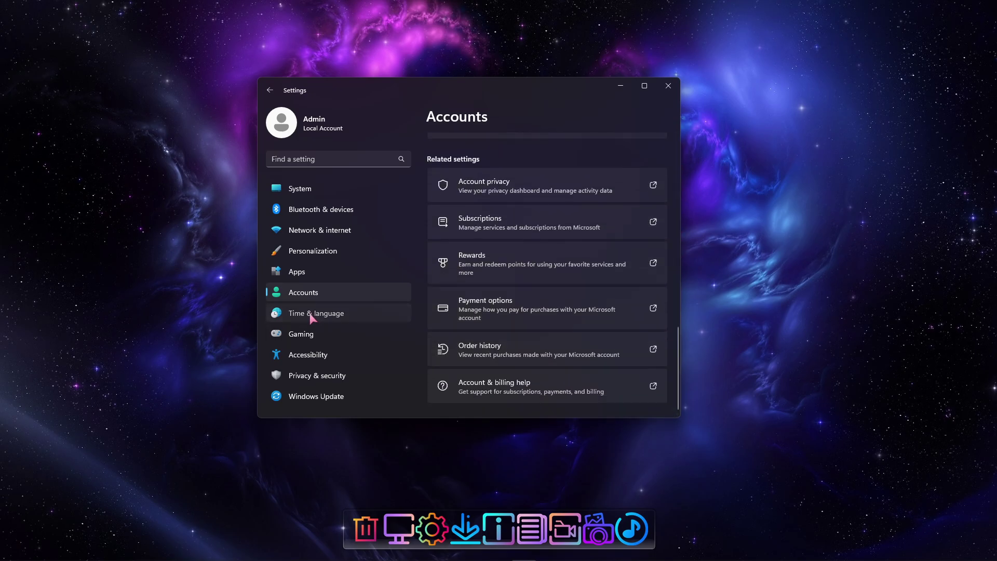
- Examine the full list of installable languages under Time & language, Language & region, and cancel without choosing one
click(312, 316)
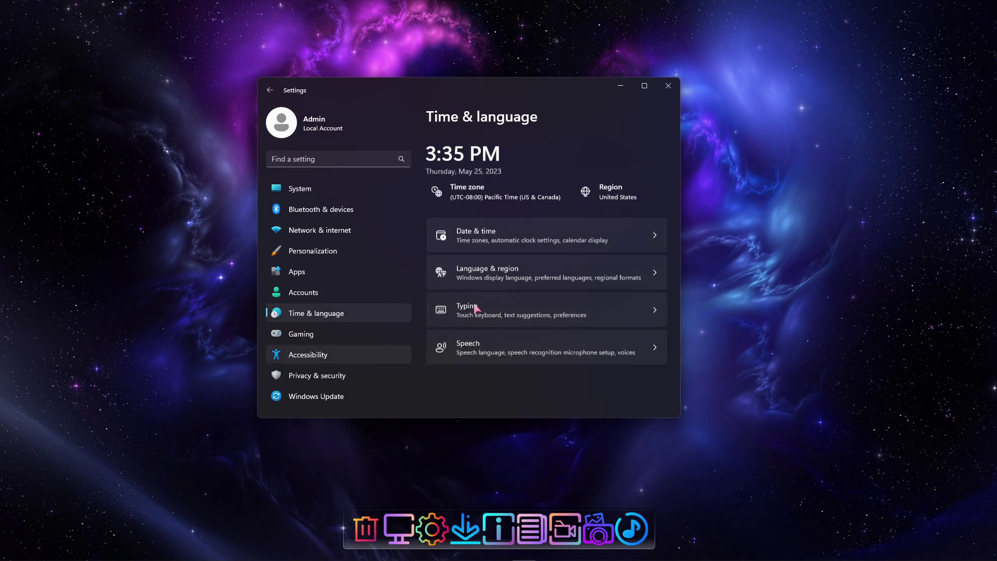
click(612, 279)
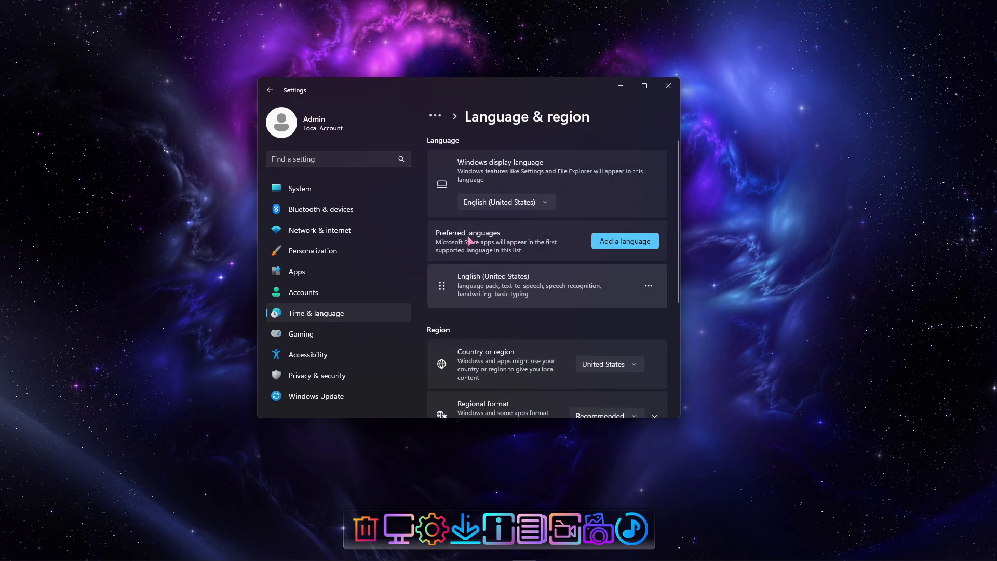
click(618, 243)
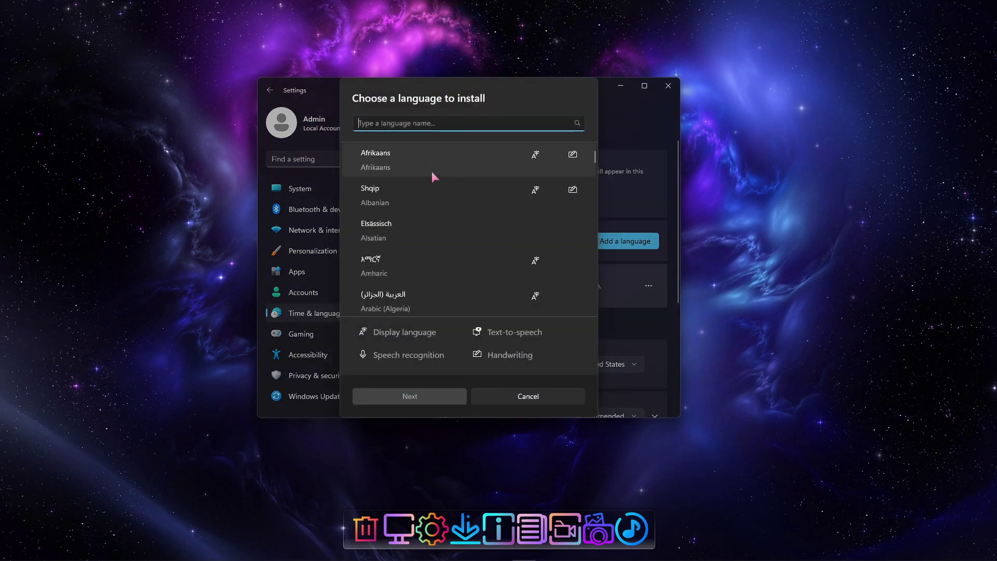
scroll(597, 174, down, 5)
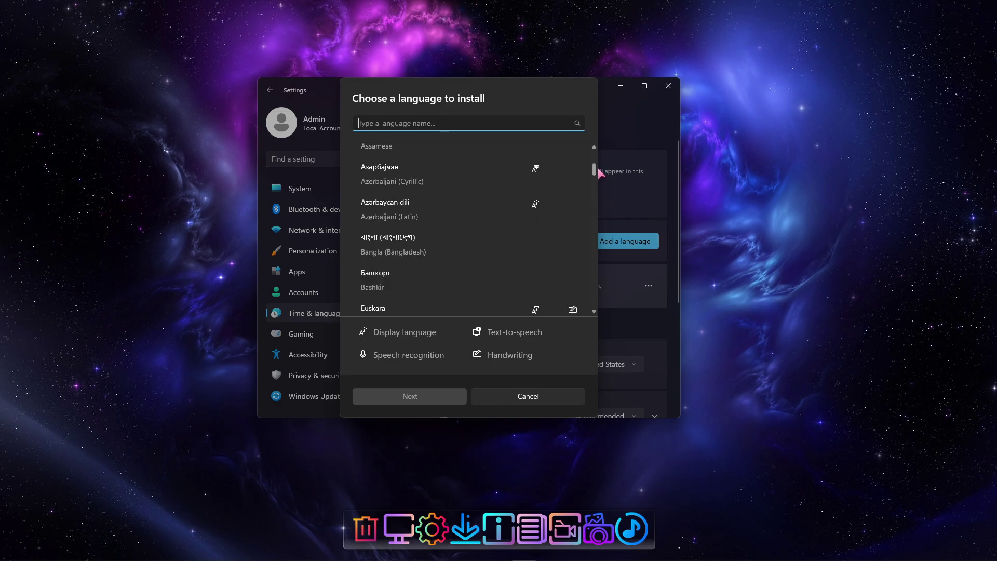
scroll(597, 172, down, 10)
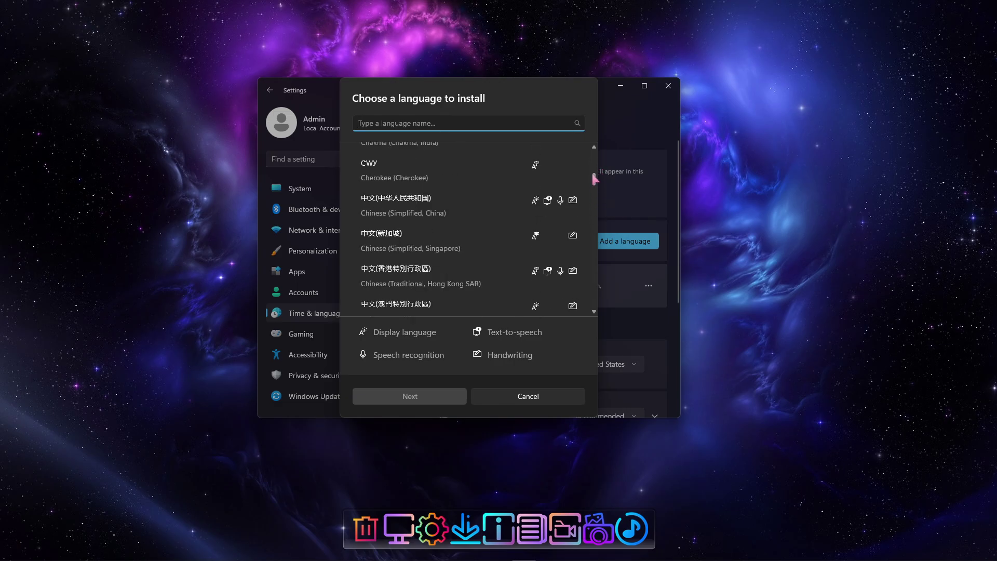
scroll(595, 180, down, 20)
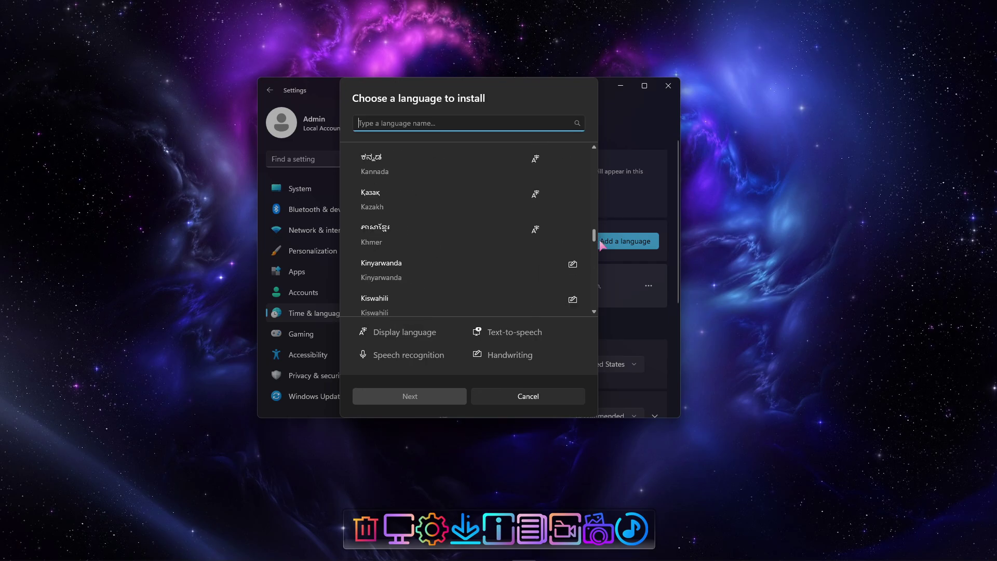
scroll(598, 250, down, 20)
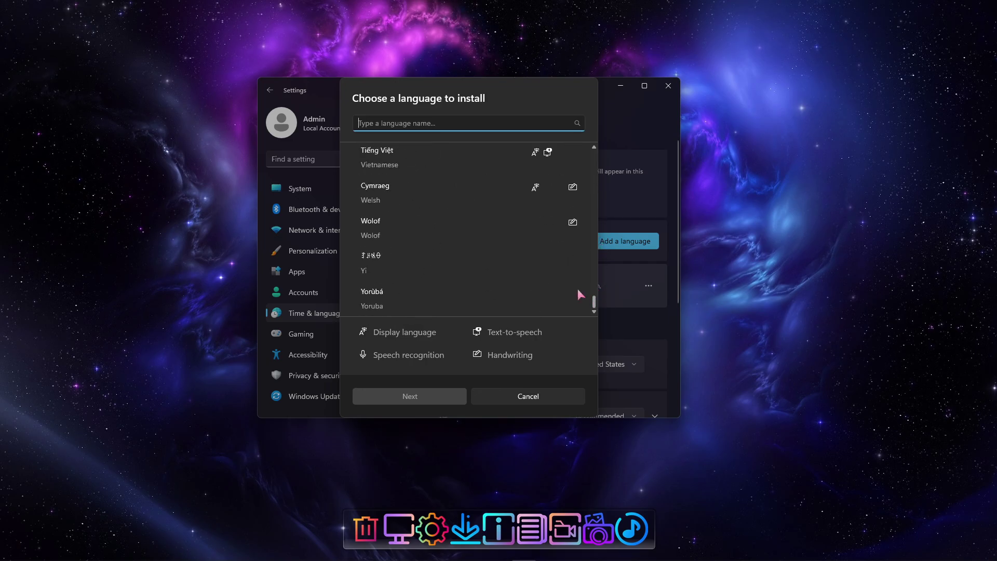
click(528, 397)
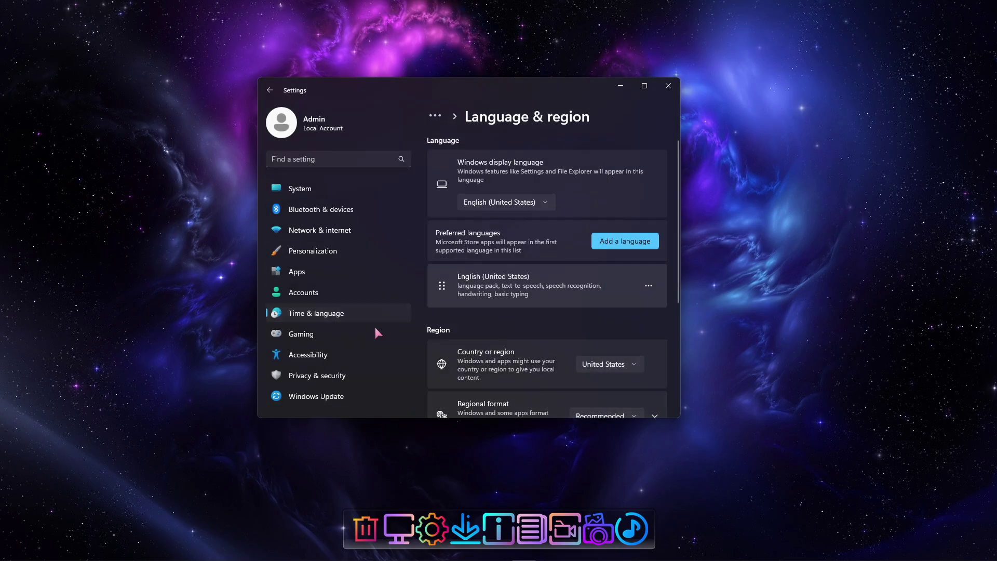
- Examine the Gaming, Accessibility and Privacy & security settings, going down to the end of the longer pages
click(309, 336)
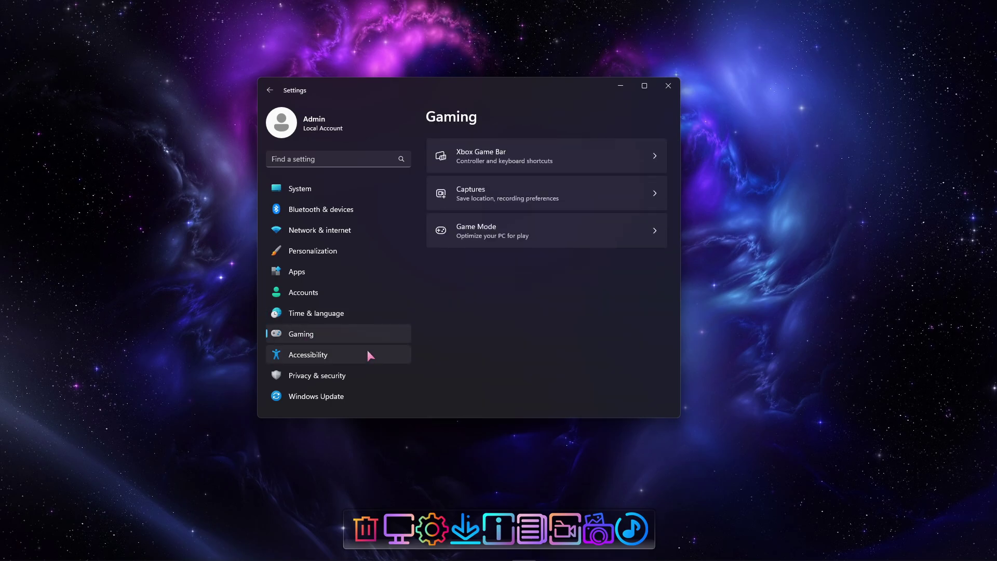
click(315, 359)
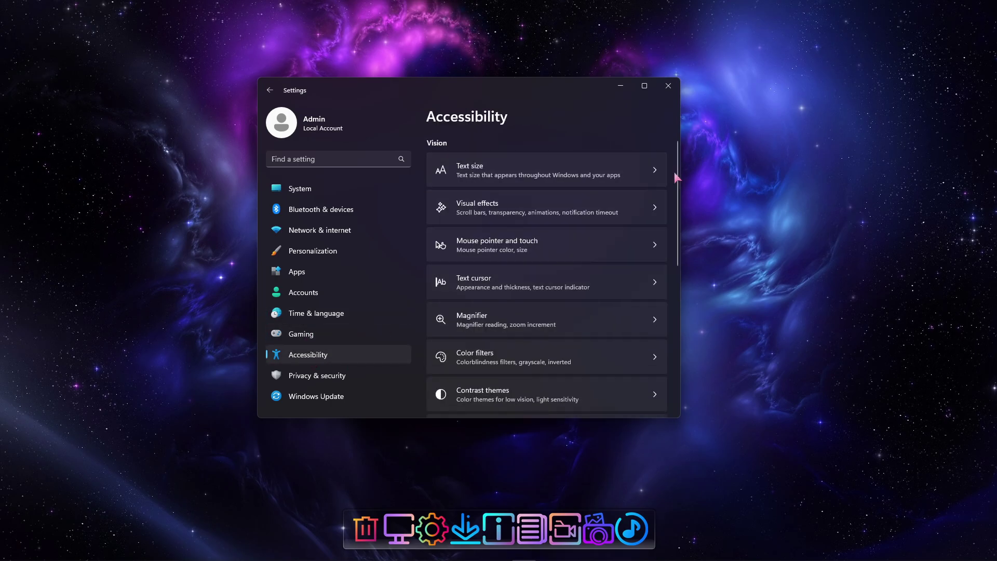
drag(680, 173, 677, 322)
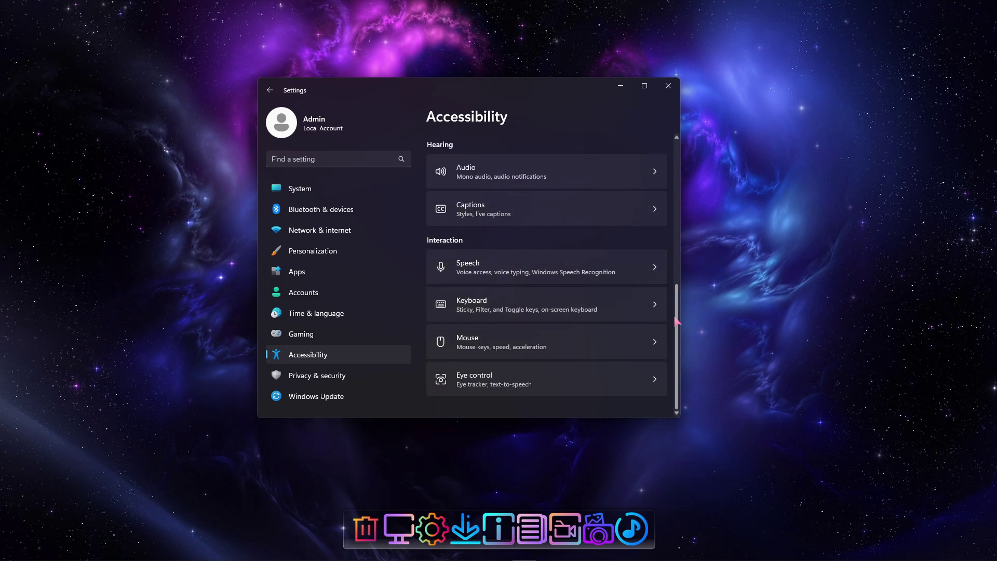
click(340, 377)
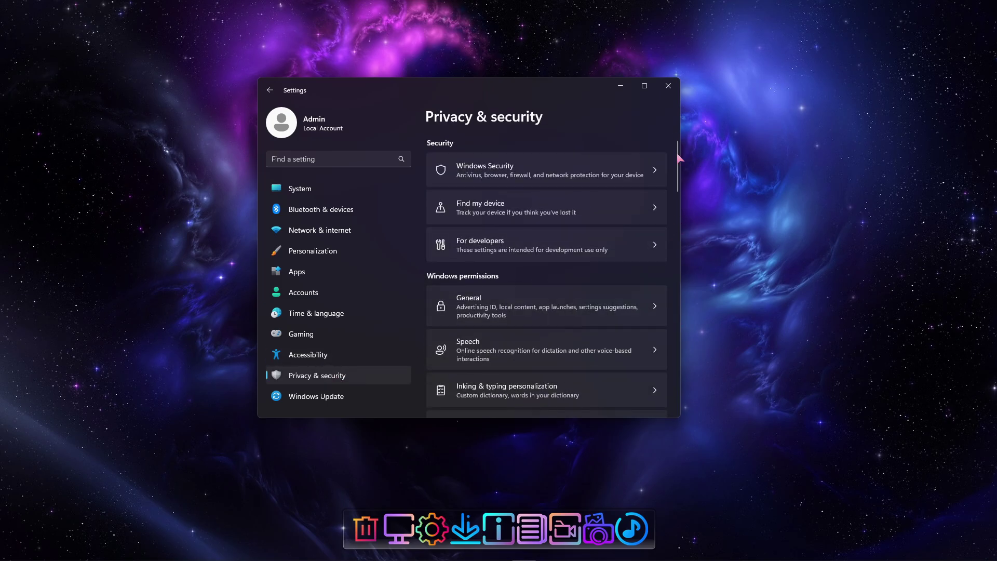
drag(679, 155, 682, 379)
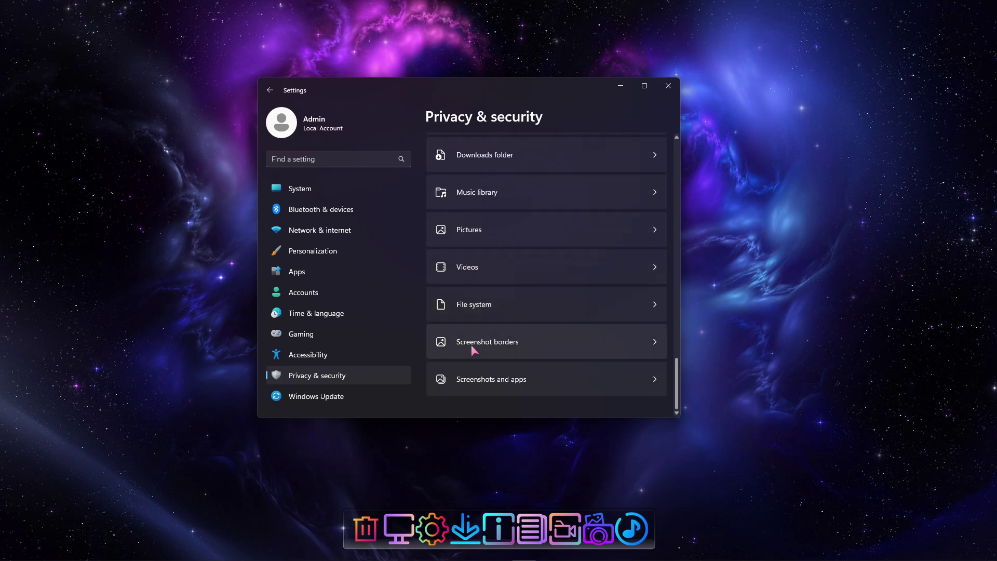
- Examine the Windows Update settings and their Advanced options, and close Settings
click(332, 397)
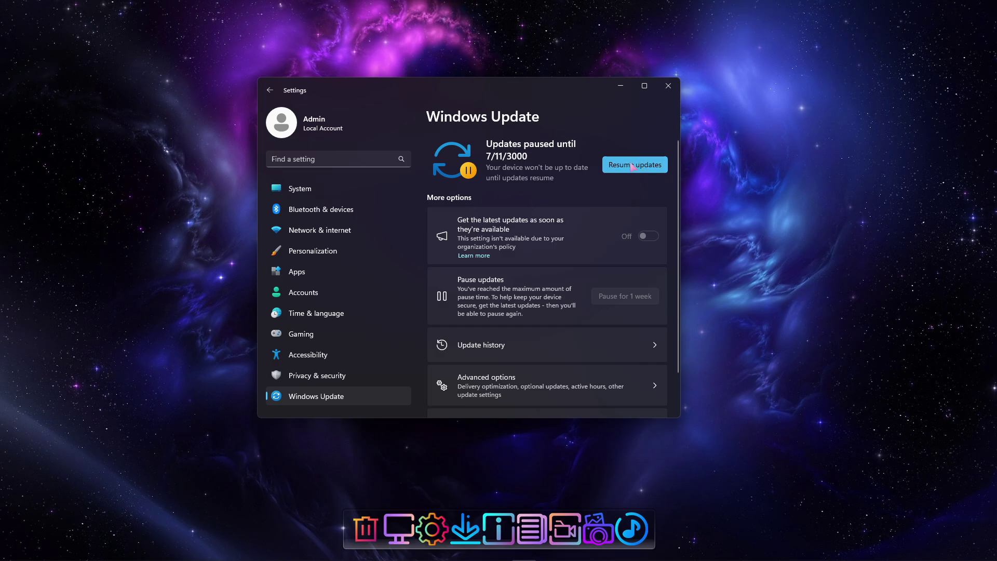
drag(679, 163, 682, 214)
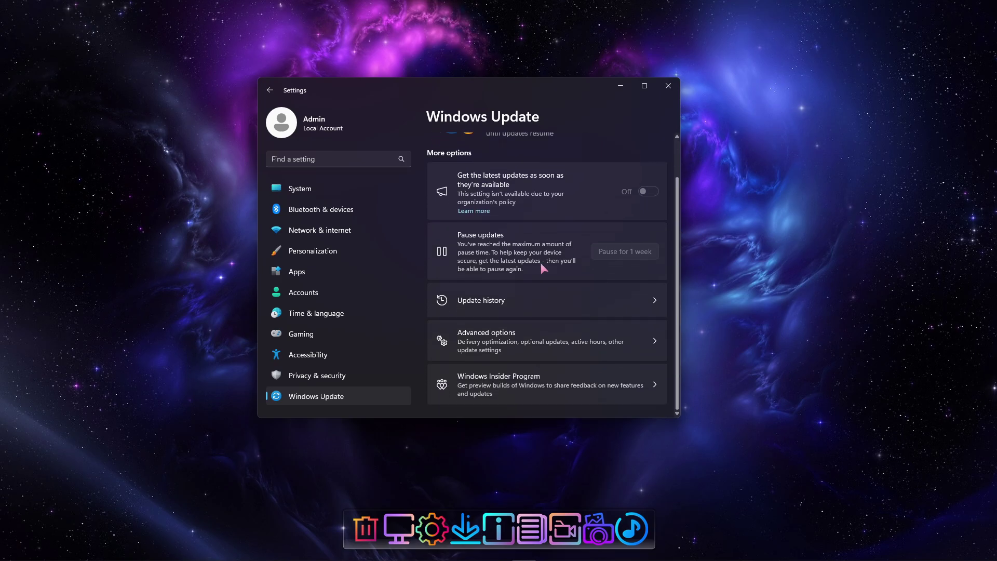
click(590, 332)
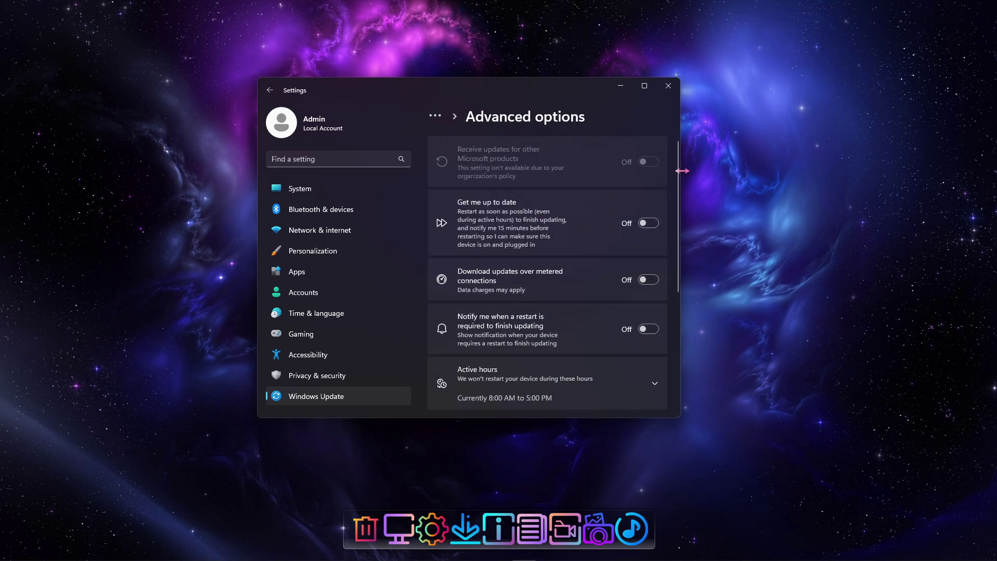
drag(679, 183, 688, 307)
scroll(504, 307, up, 5)
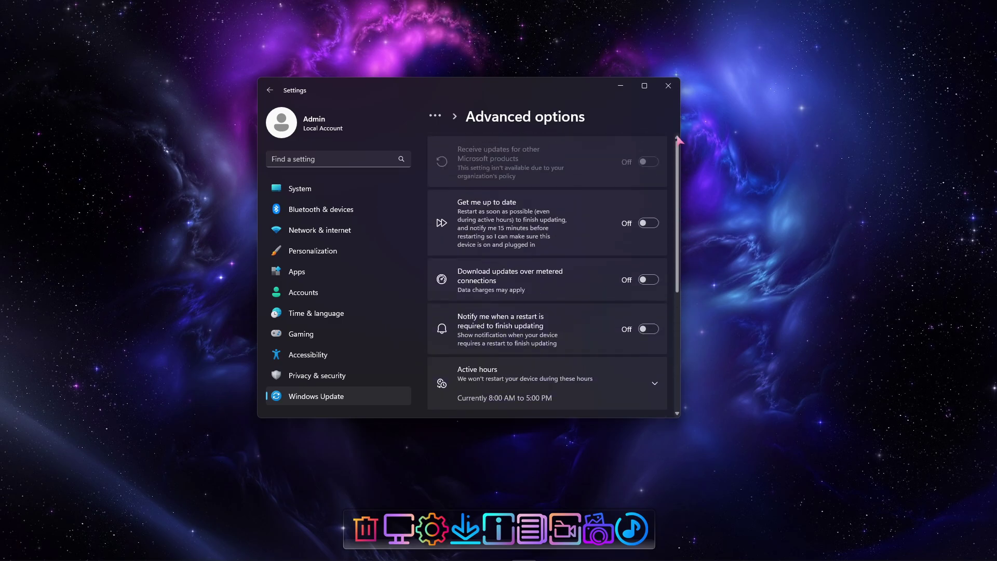
click(668, 86)
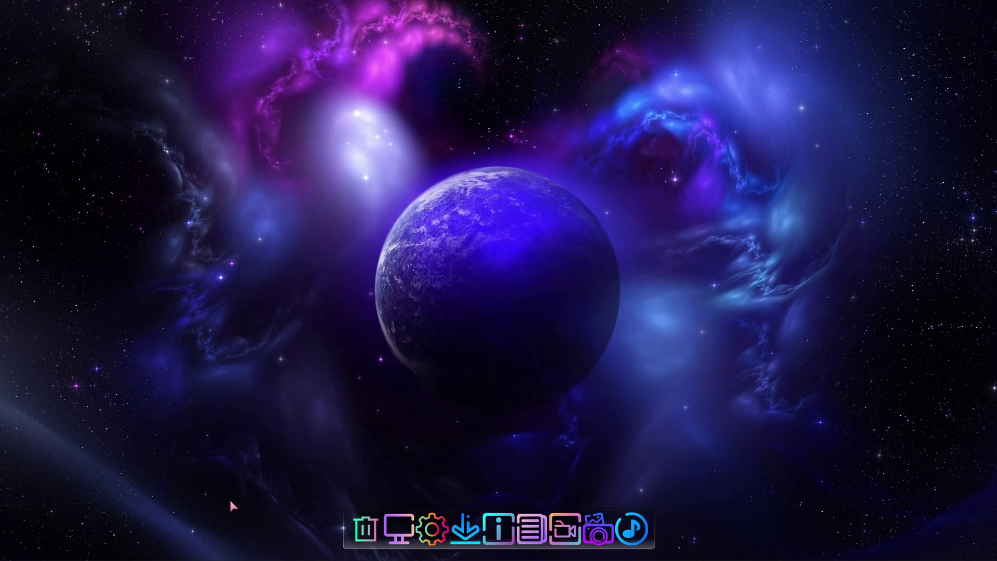
- Reopen Settings from the desktop and install the Français (France) language with its default features under Language & region
right_click(236, 246)
click(283, 433)
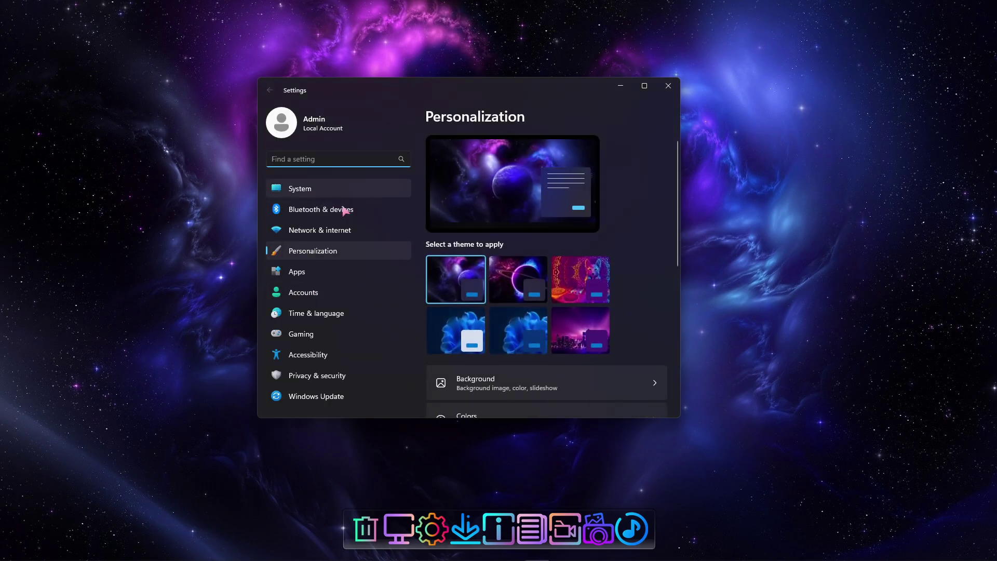
click(316, 314)
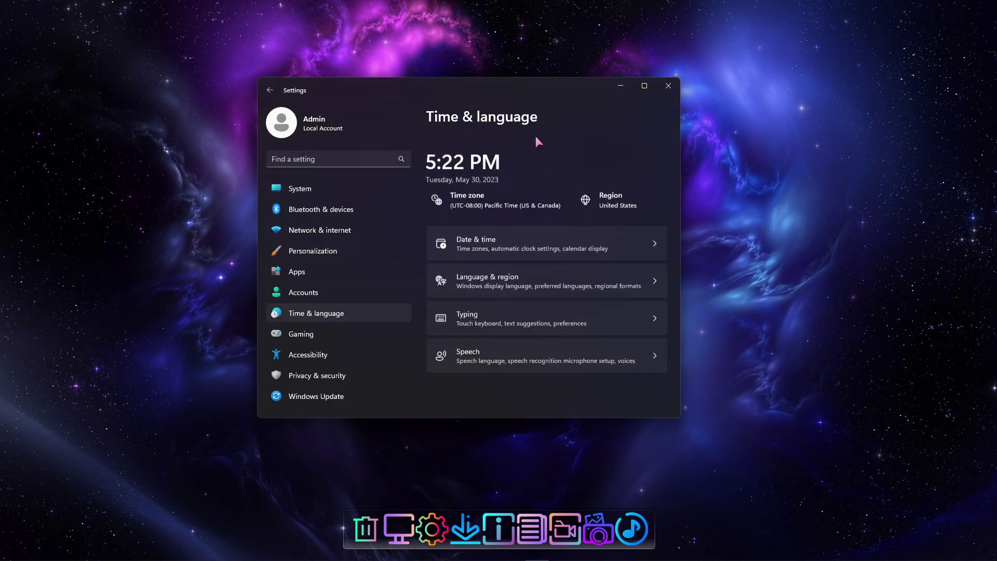
click(634, 270)
click(631, 244)
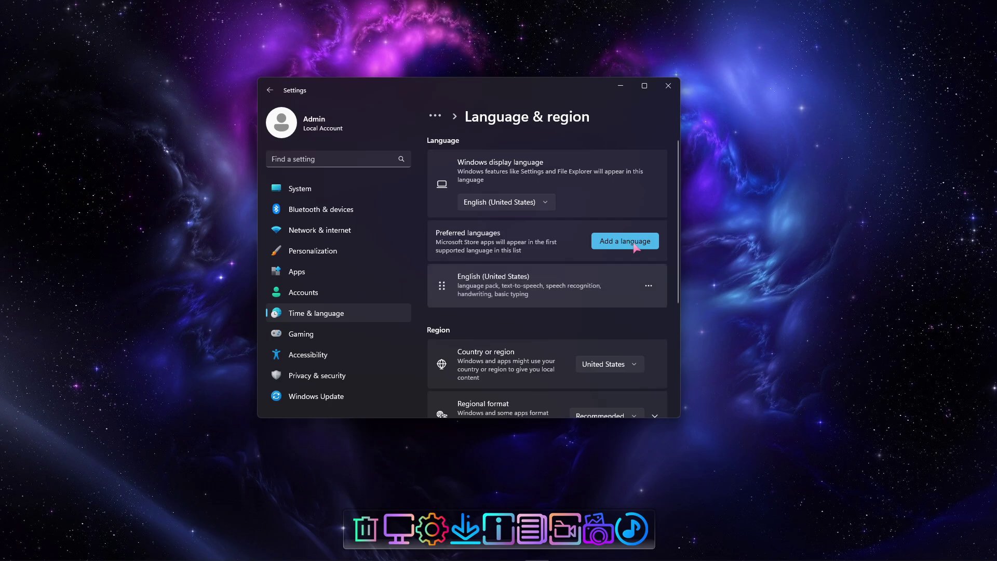
text(francais)
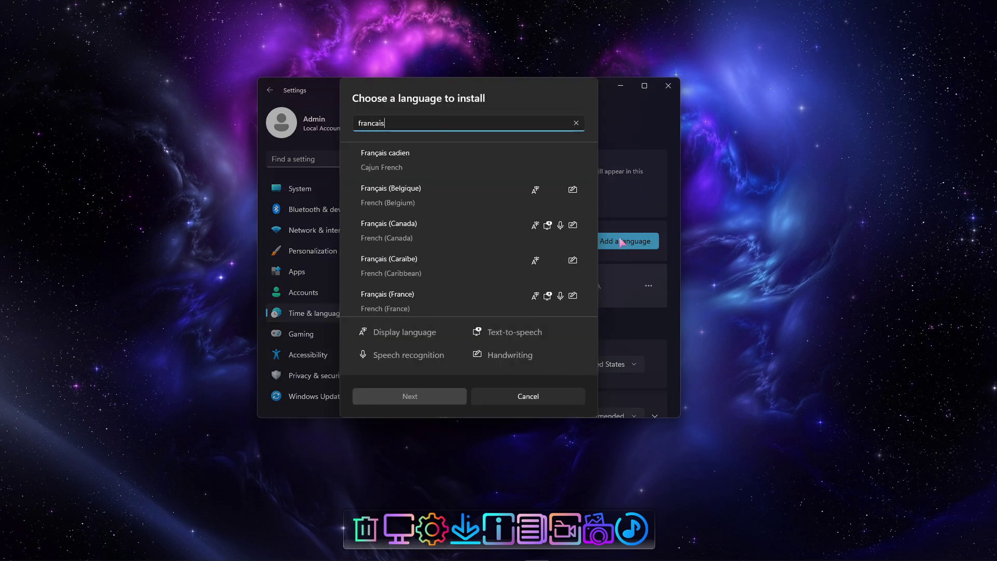
click(428, 292)
click(419, 394)
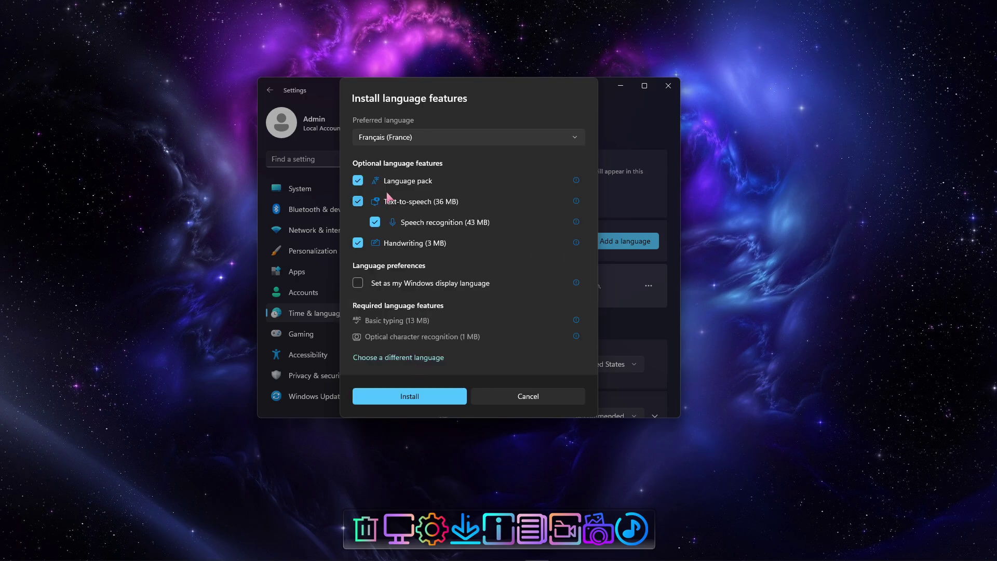
click(414, 396)
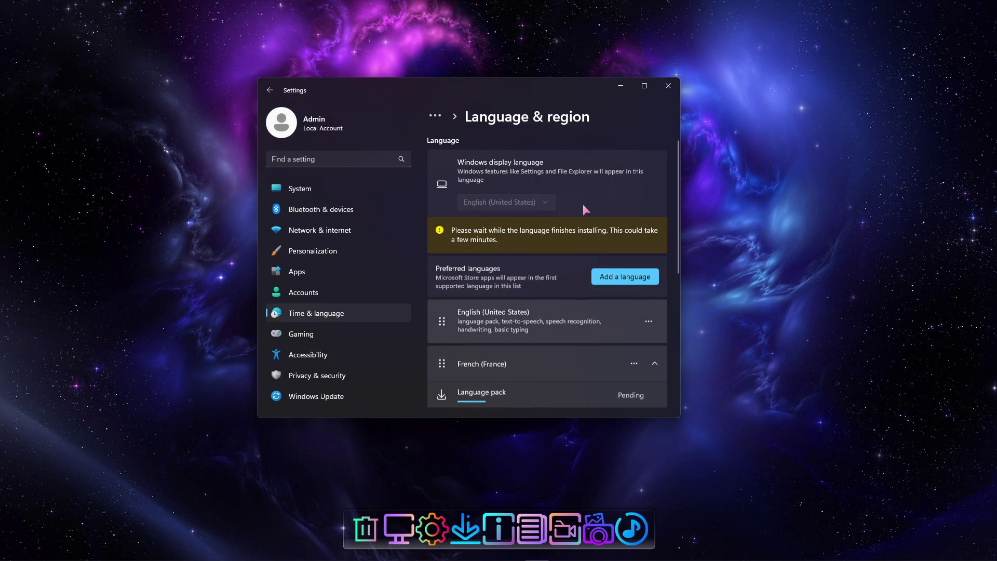
- Add Español (España) to the preferred languages and install it with its default language features
click(623, 280)
text(espanol)
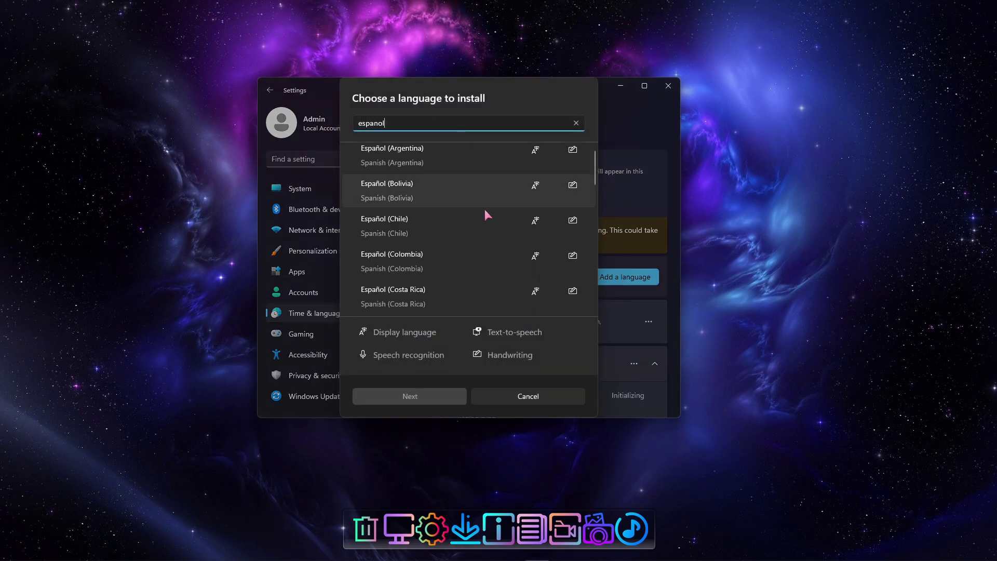
scroll(485, 210, down, 6)
scroll(485, 210, down, 5)
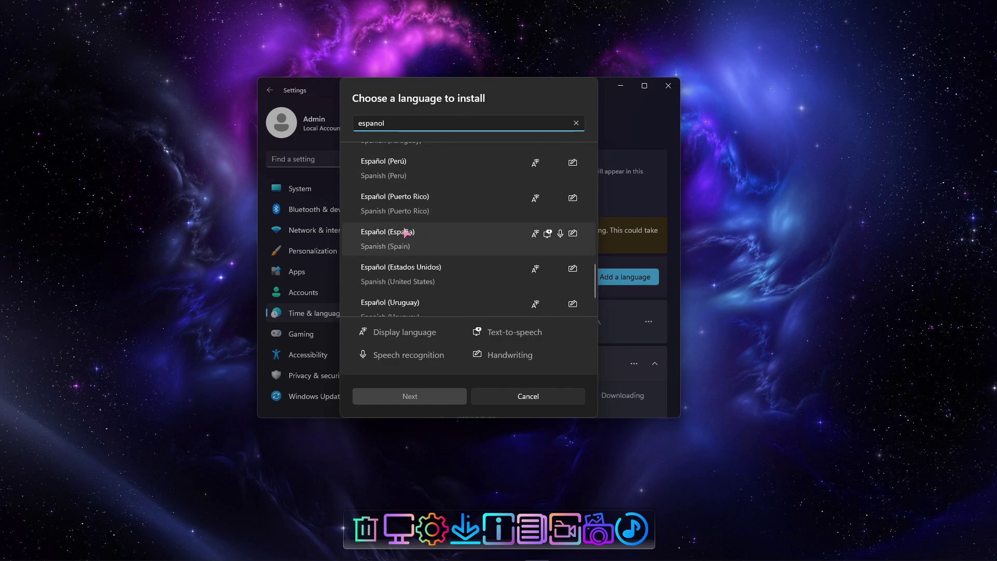
click(494, 236)
click(415, 396)
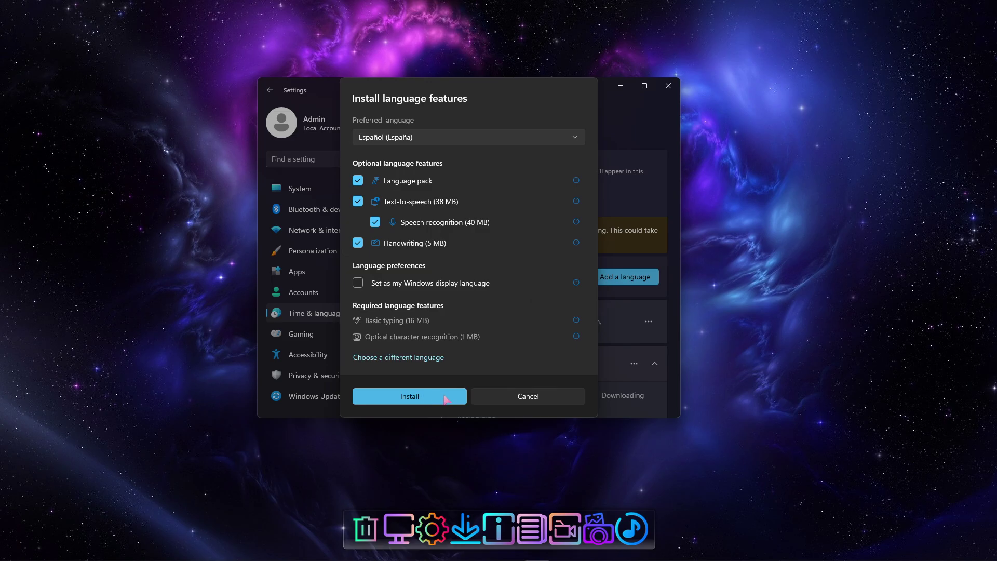
click(413, 396)
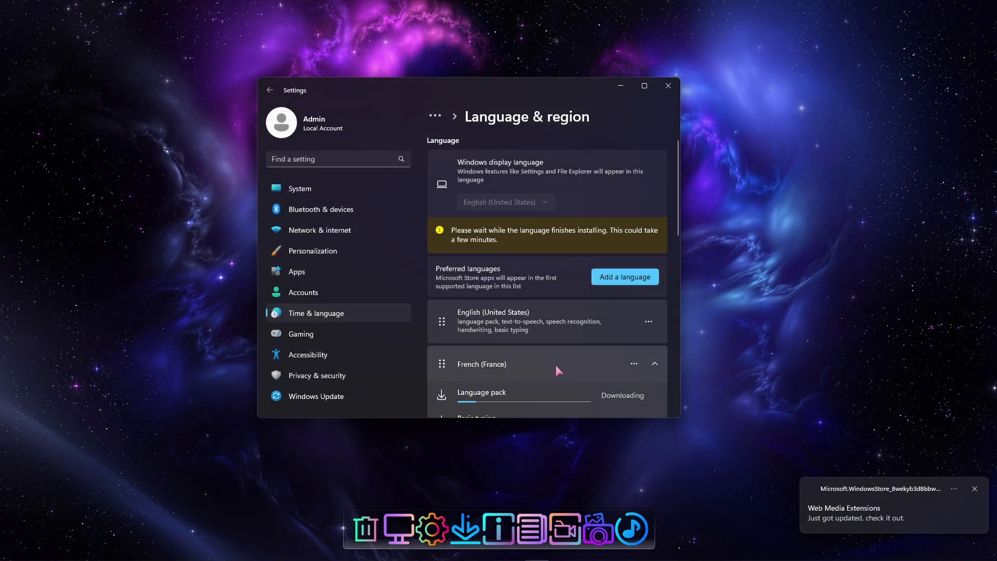
- Check the download progress of the French and Spanish language features, and close Settings
scroll(514, 277, down, 3)
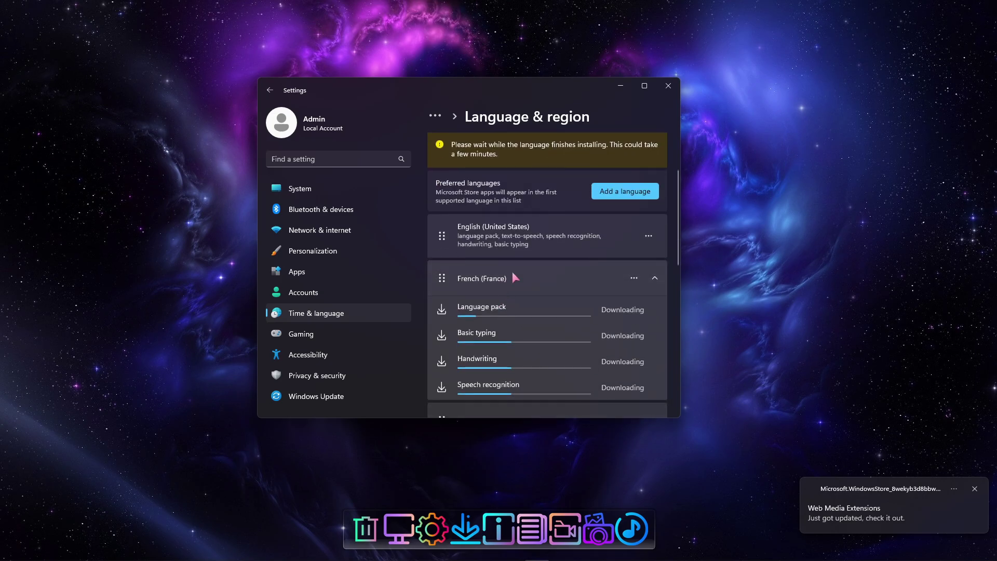
scroll(512, 272, down, 4)
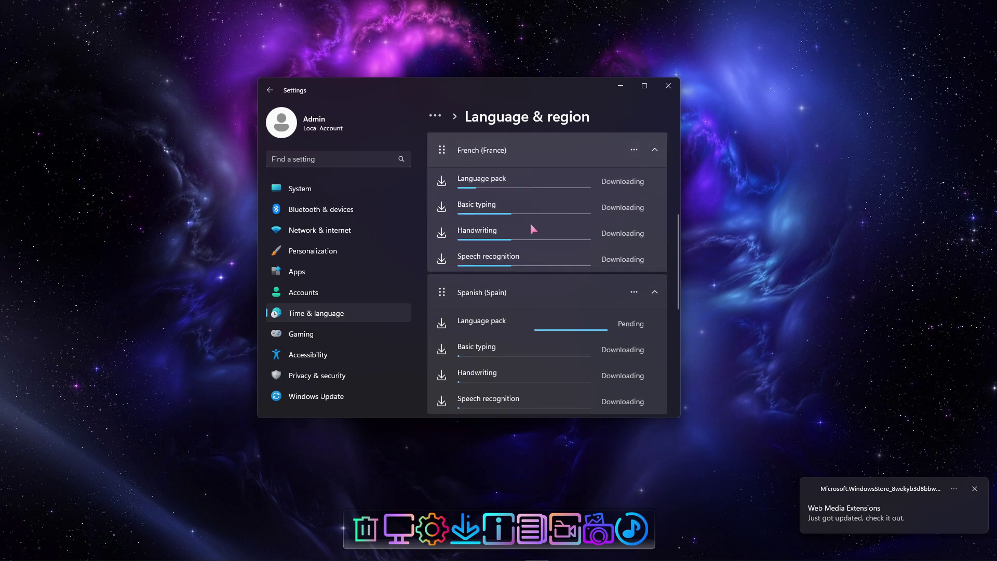
scroll(503, 244, down, 1)
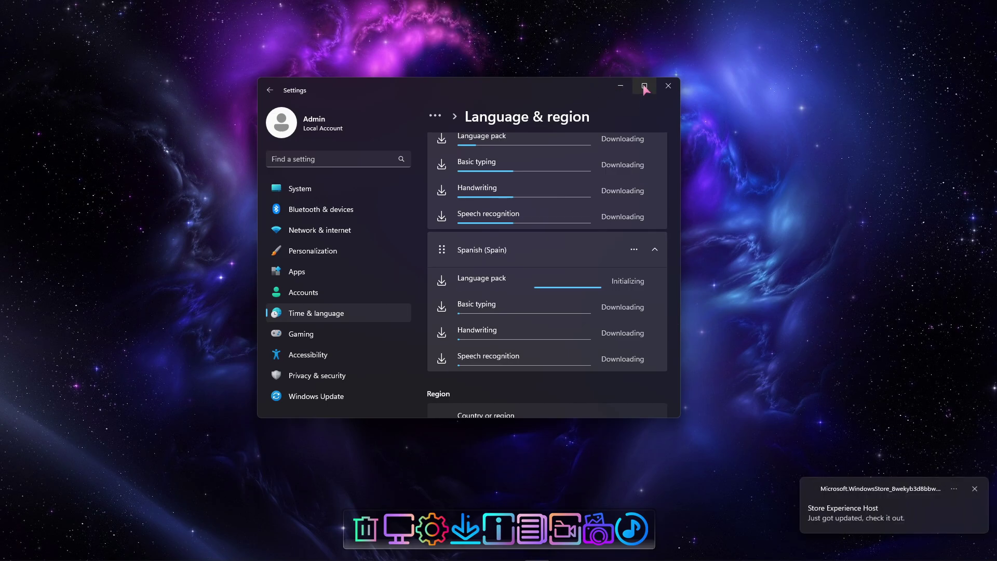
click(668, 86)
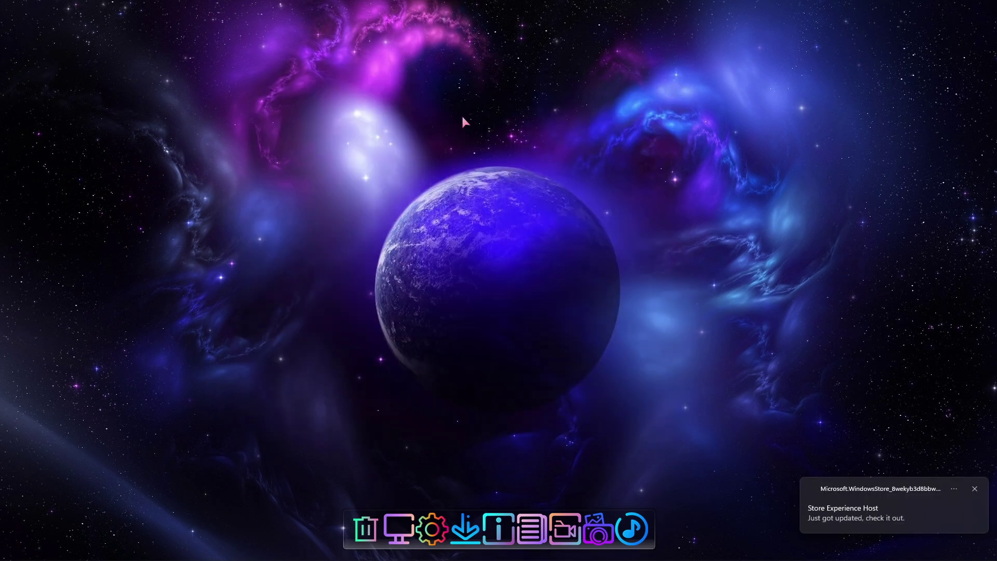
- Open the Our Guides shortcut from the Guides folder of the optional extras, read through the online guides, and close the browser
click(498, 528)
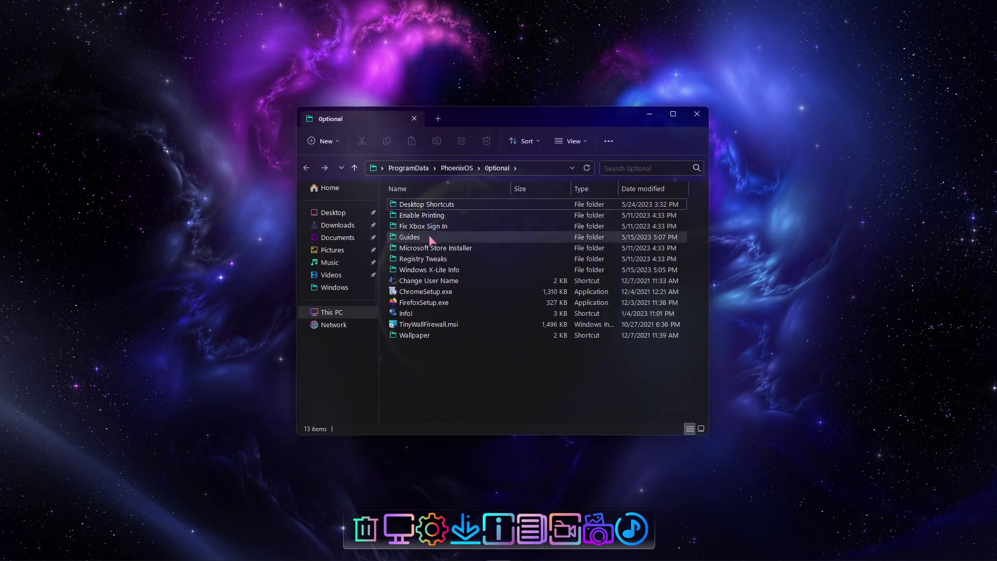
double_click(410, 238)
double_click(414, 208)
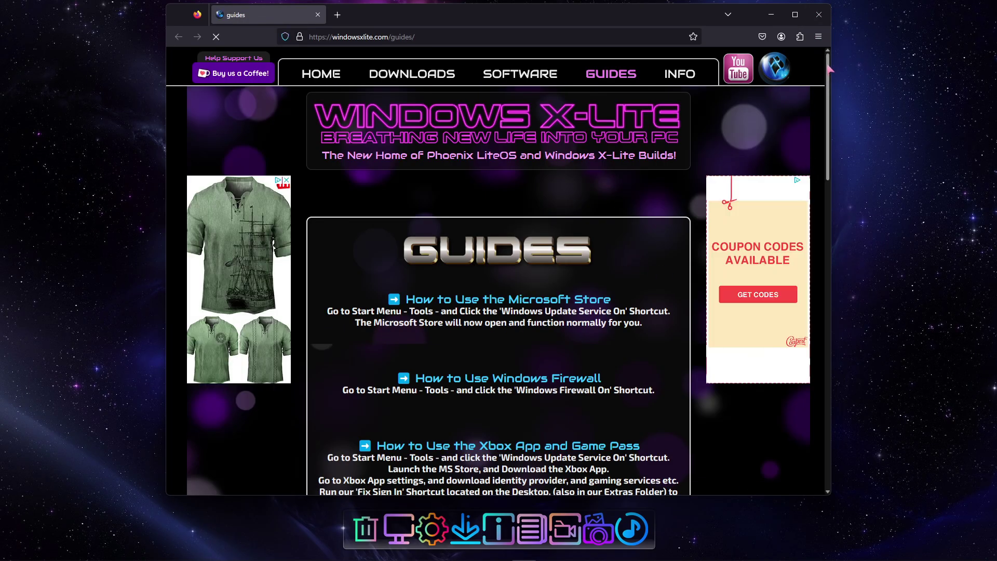
scroll(829, 77, down, 1)
scroll(830, 76, down, 1)
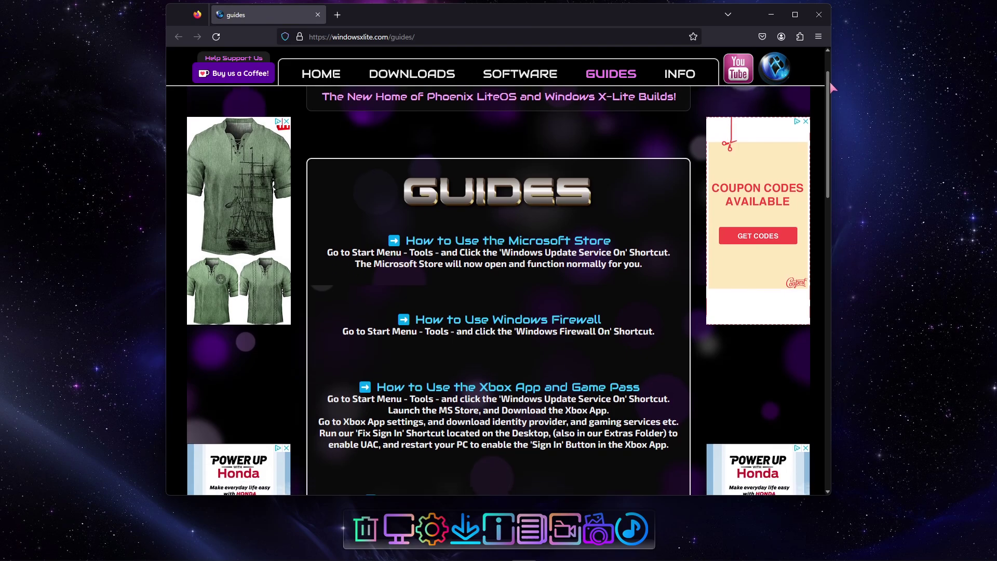
drag(830, 89, 836, 269)
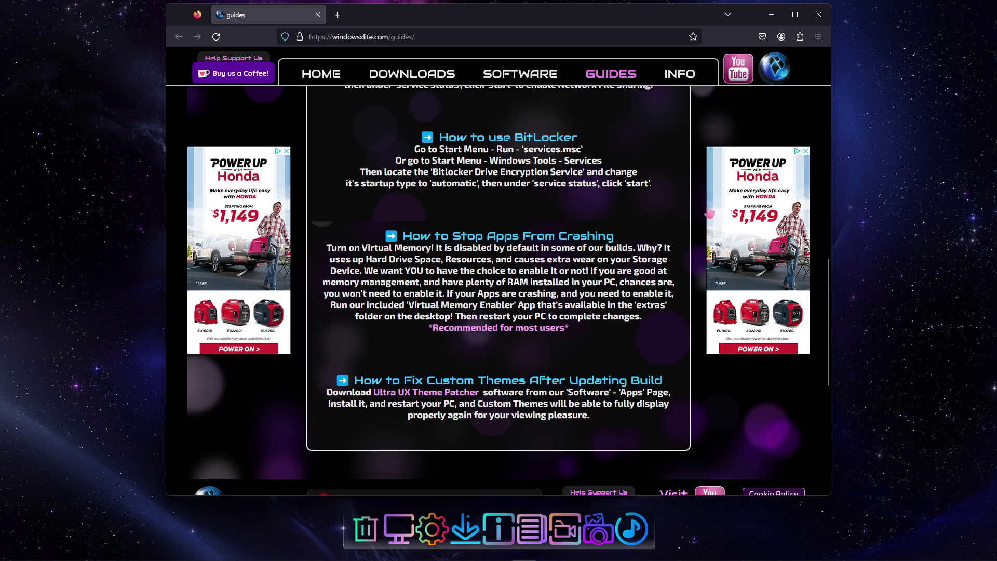
scroll(709, 207, down, 2)
scroll(709, 207, down, 2)
click(819, 15)
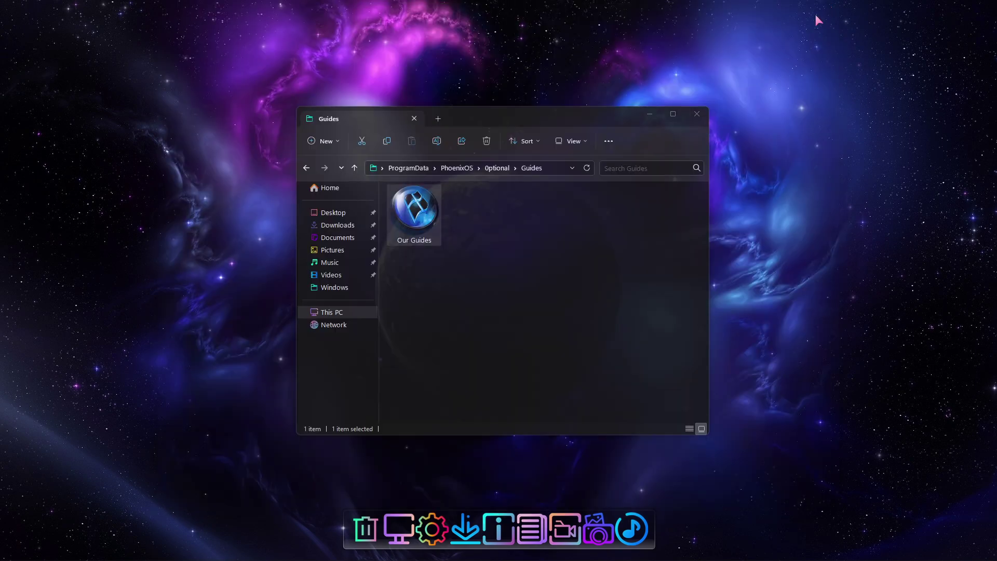
- Open the Our Channel link from the Windows X-Lite Info folder, look over the YouTube channel page, and close the browser
click(354, 167)
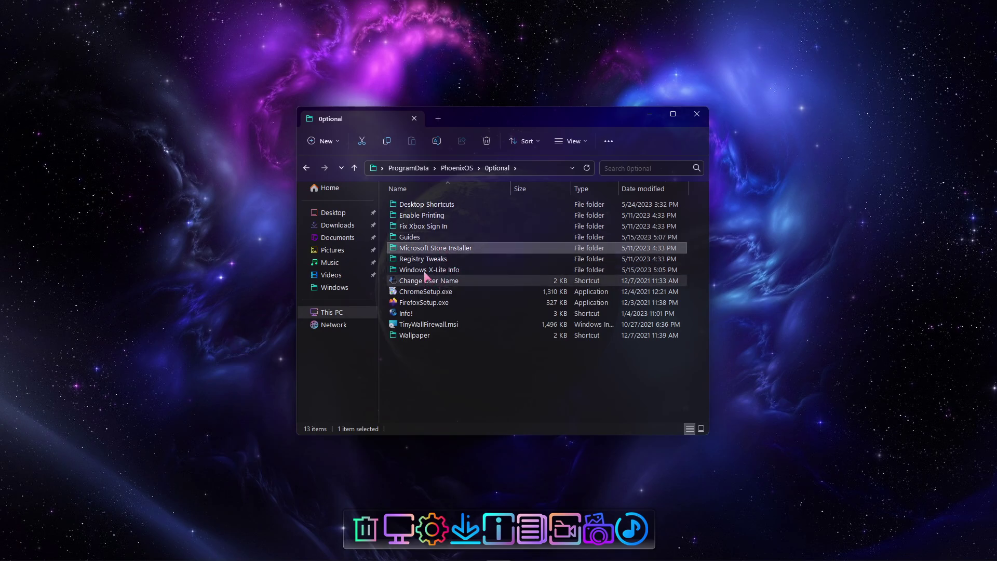
double_click(446, 270)
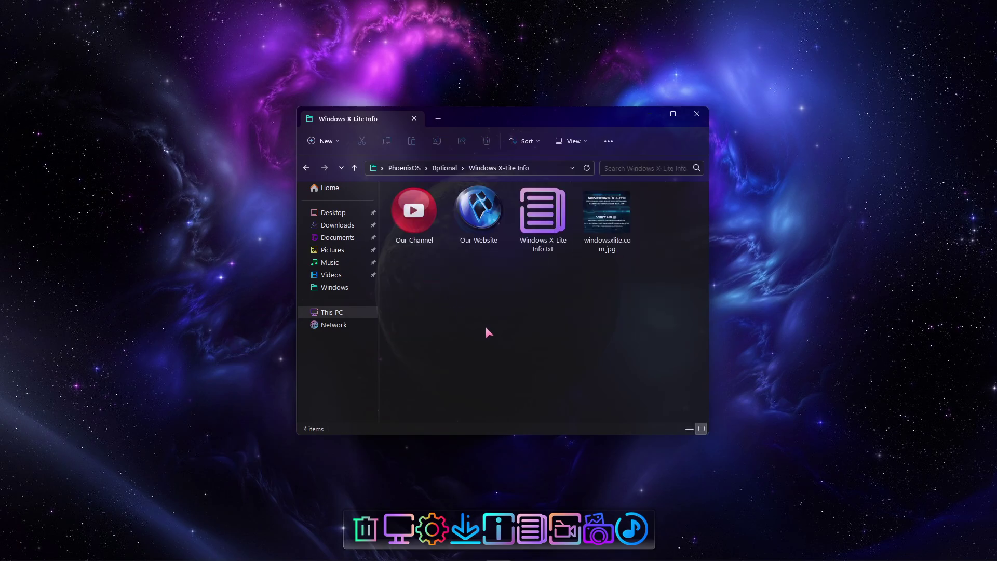
double_click(414, 208)
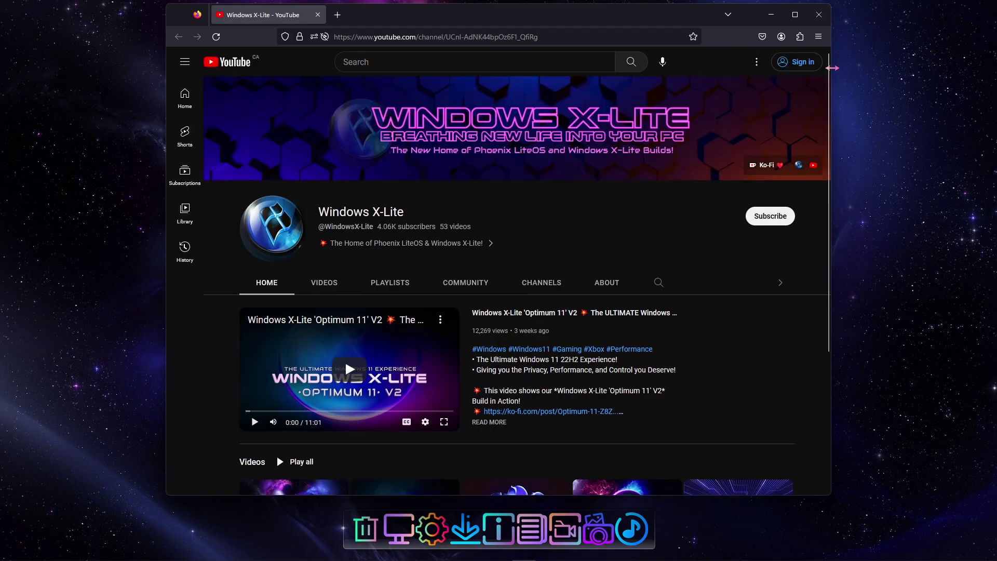
scroll(833, 78, down, 2)
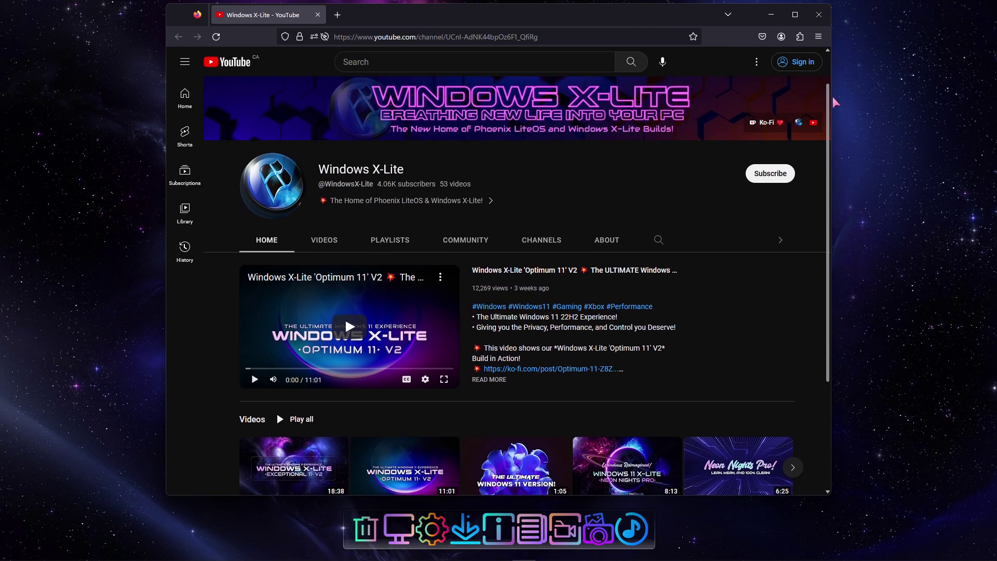
scroll(833, 104, down, 2)
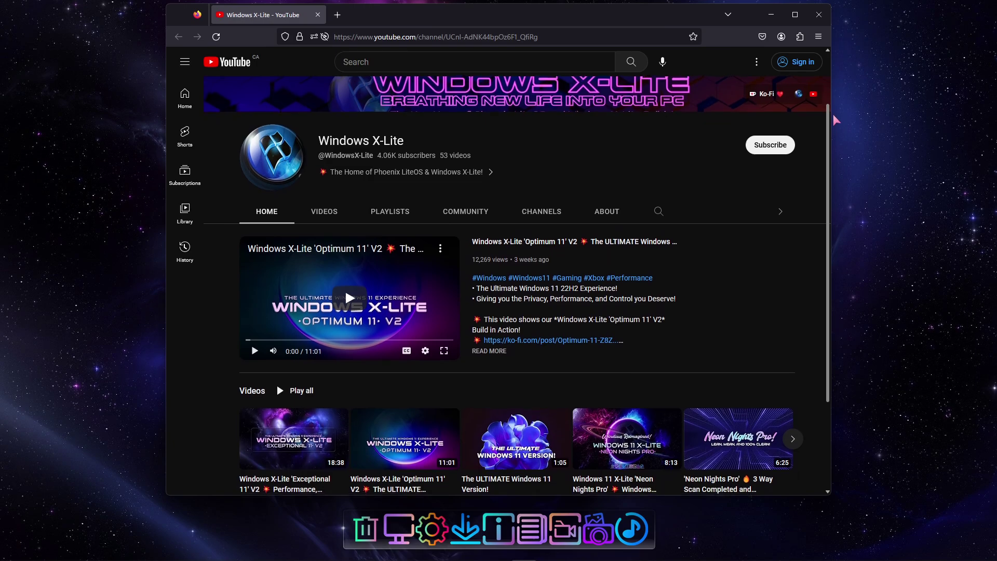
click(819, 18)
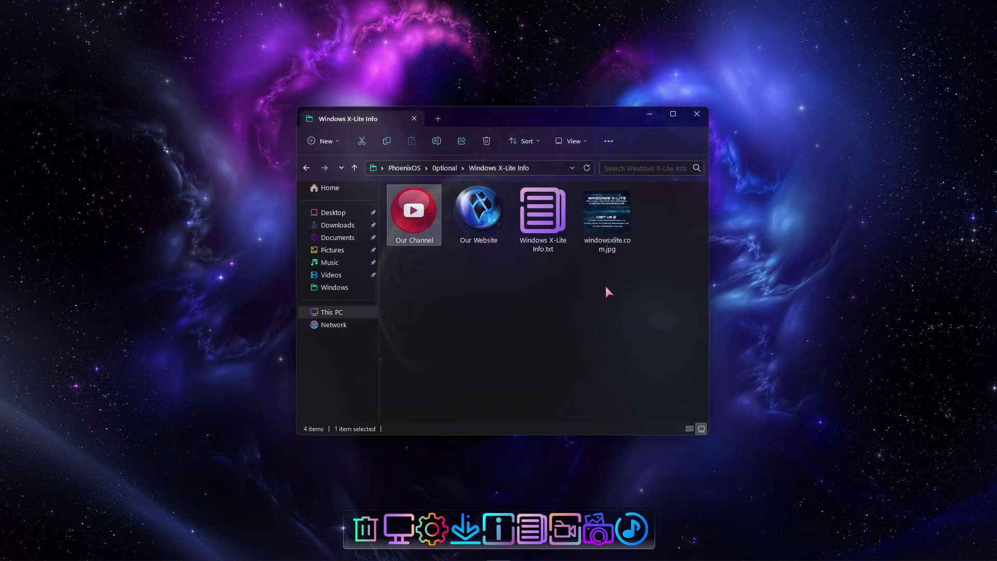
- Install the Microsoft Store from Microsoft_Store.msix in the Microsoft Store Installer folder, keeping it set to launch when ready
click(355, 168)
click(439, 248)
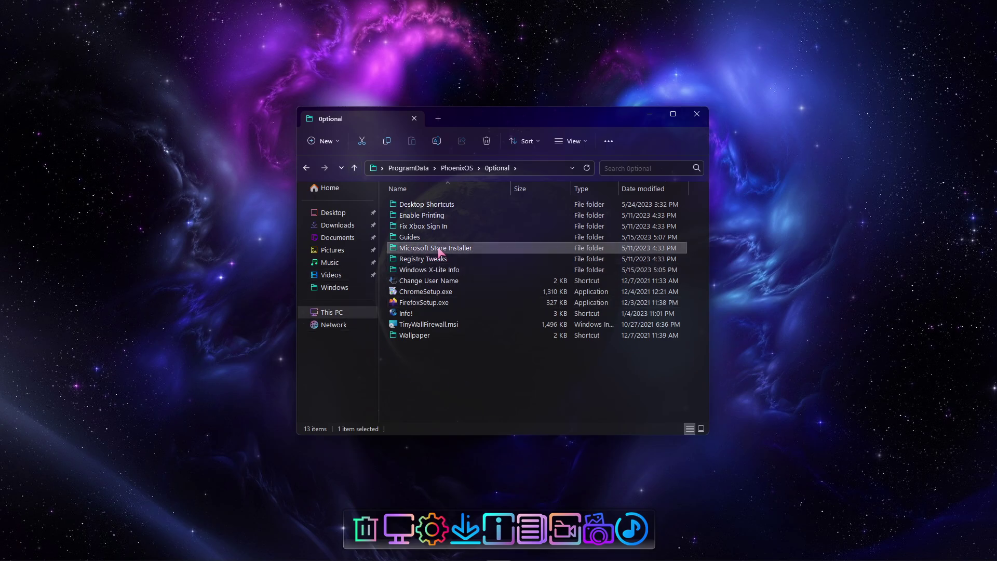
double_click(439, 248)
click(417, 213)
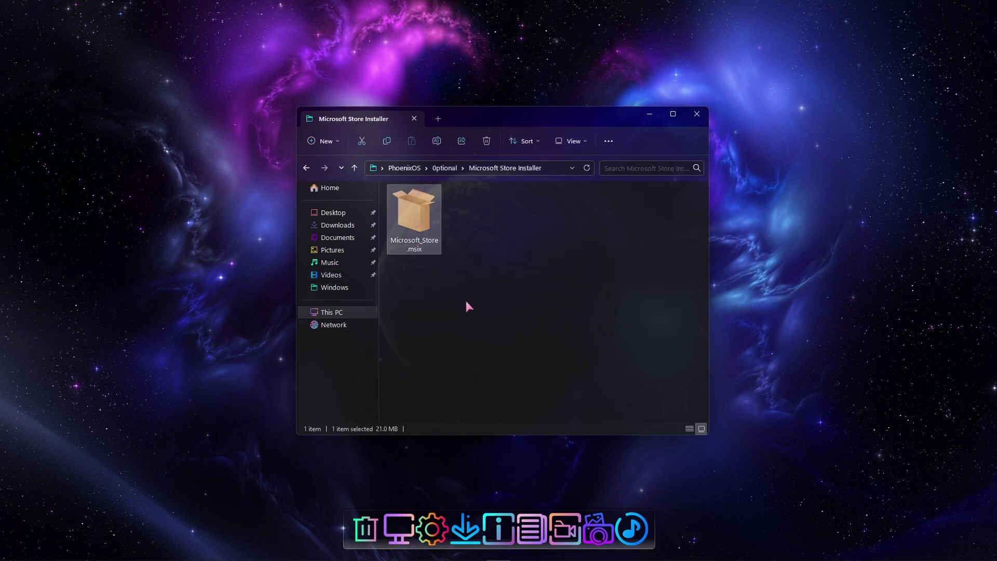
double_click(414, 208)
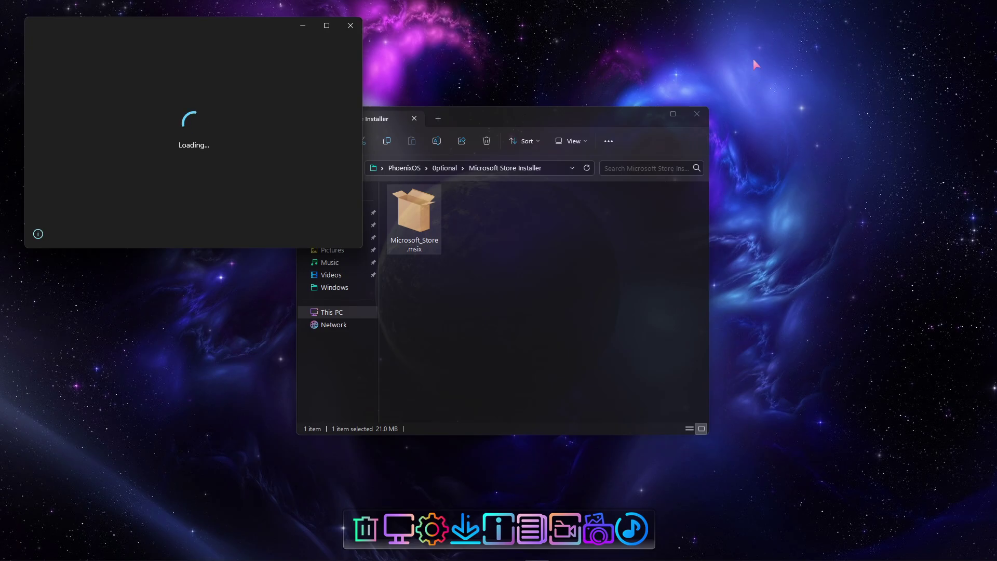
click(697, 114)
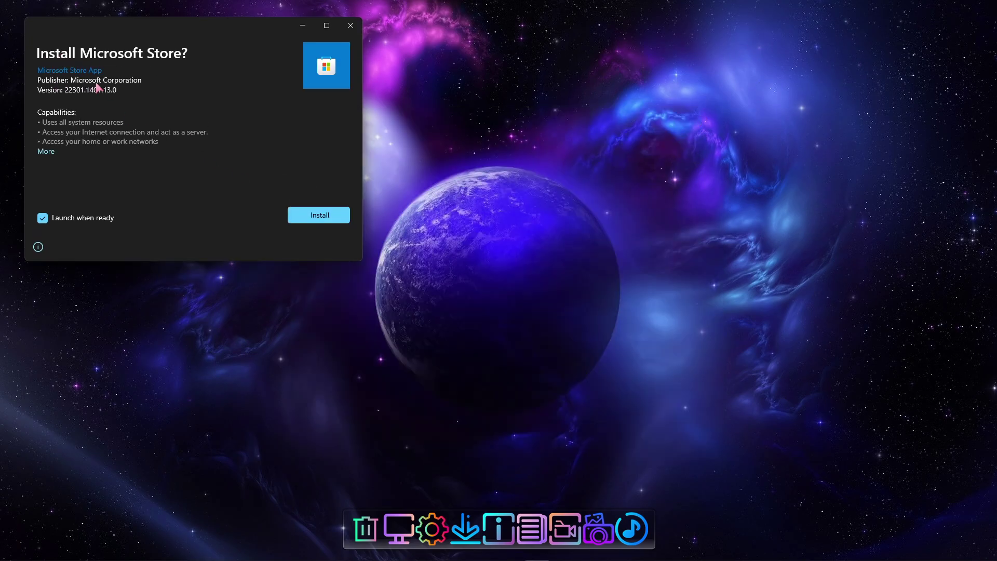
click(340, 218)
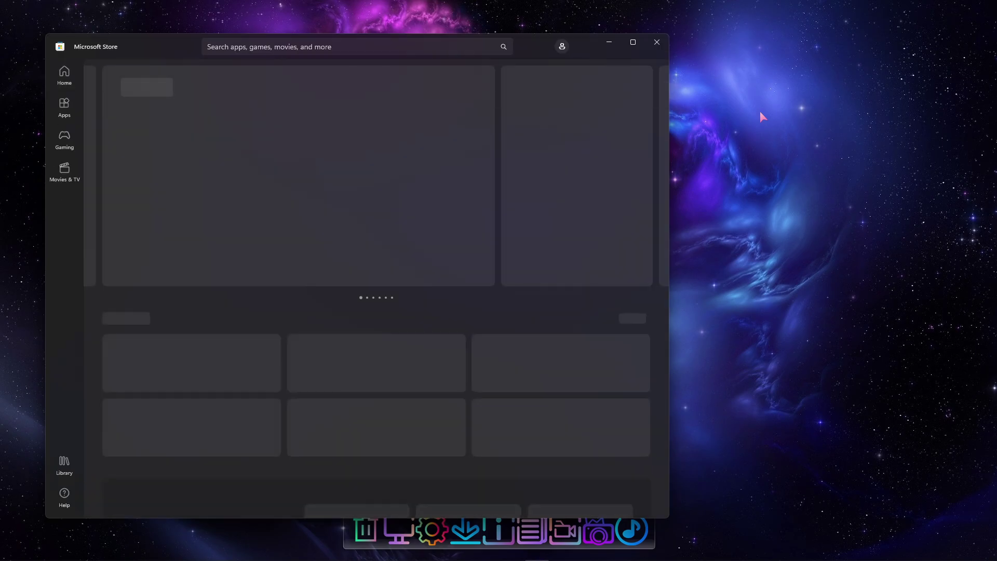
- Reposition the Microsoft Store window near the screen's centre and check the installed version in the store's settings
drag(535, 48, 656, 16)
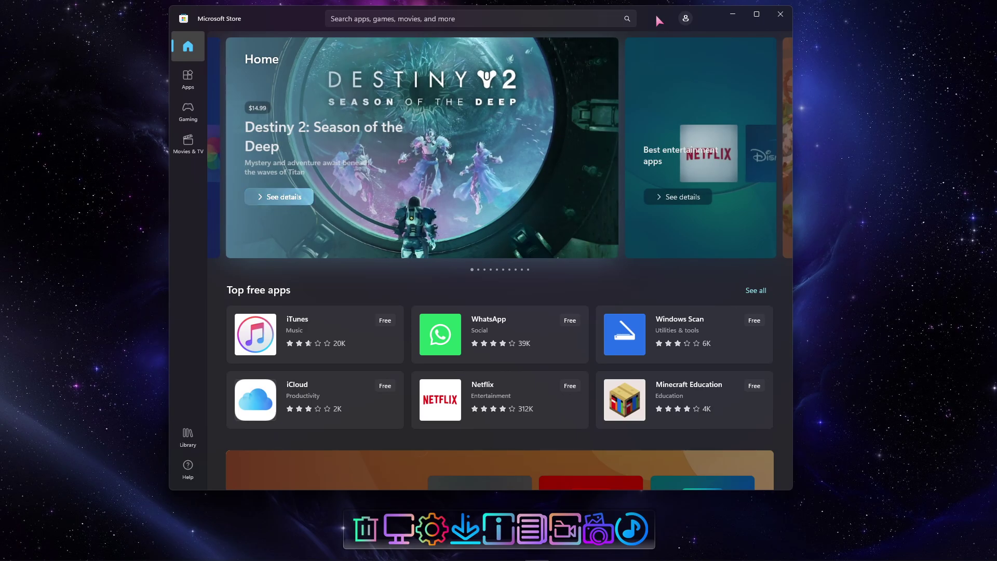
click(685, 19)
click(625, 57)
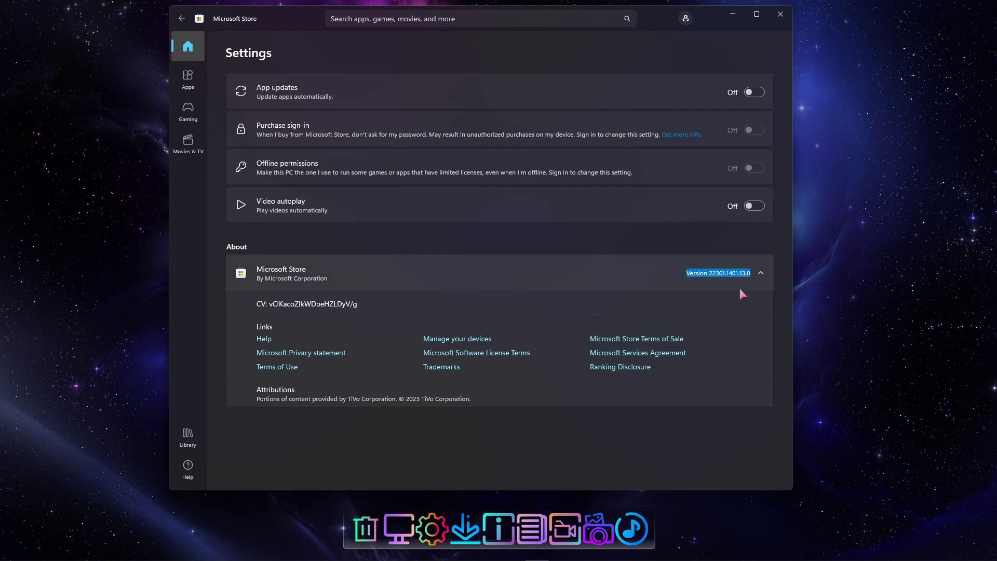
- Return to the store's Home page, browse through its featured banners, and look over the app and movie listings below
click(188, 46)
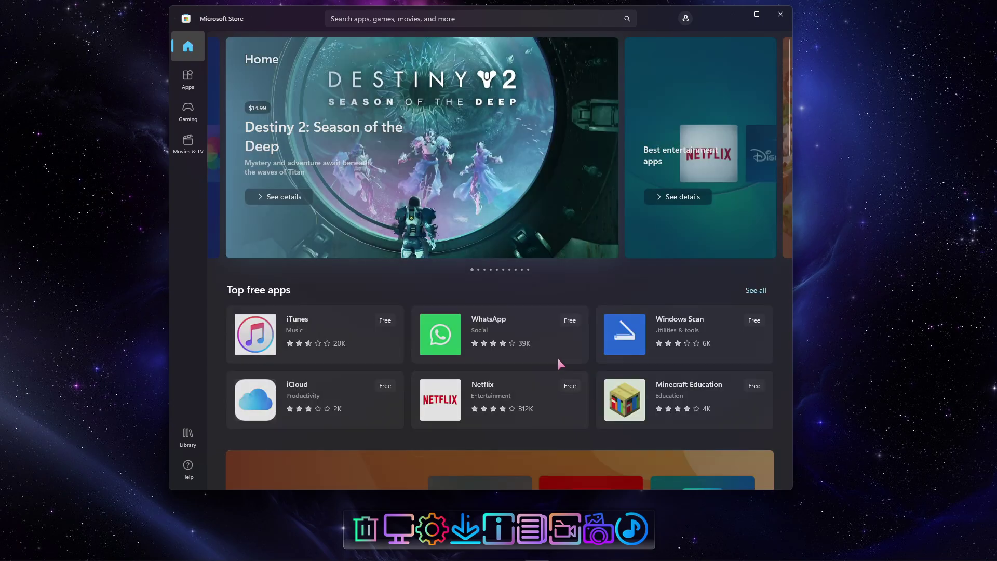
click(783, 146)
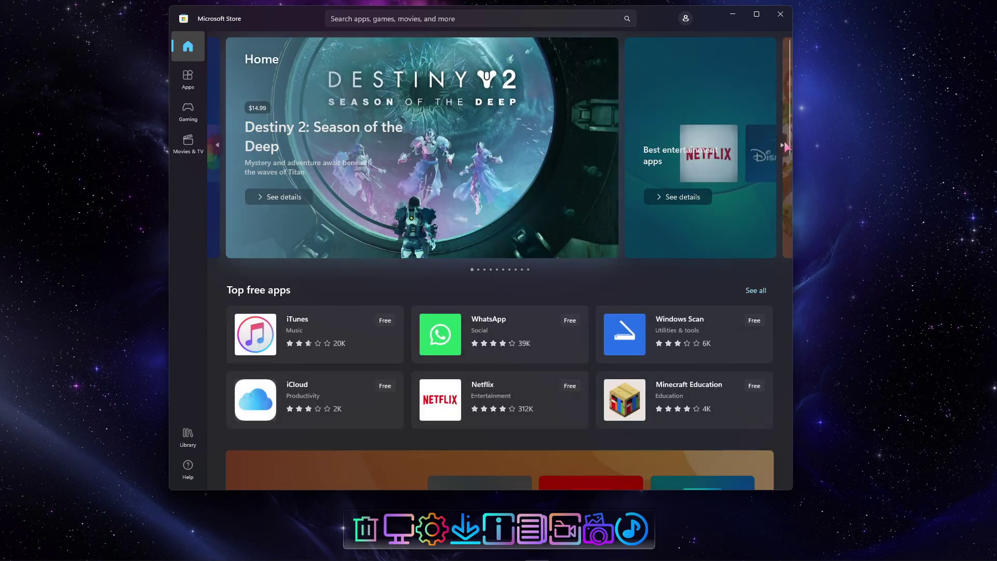
click(783, 147)
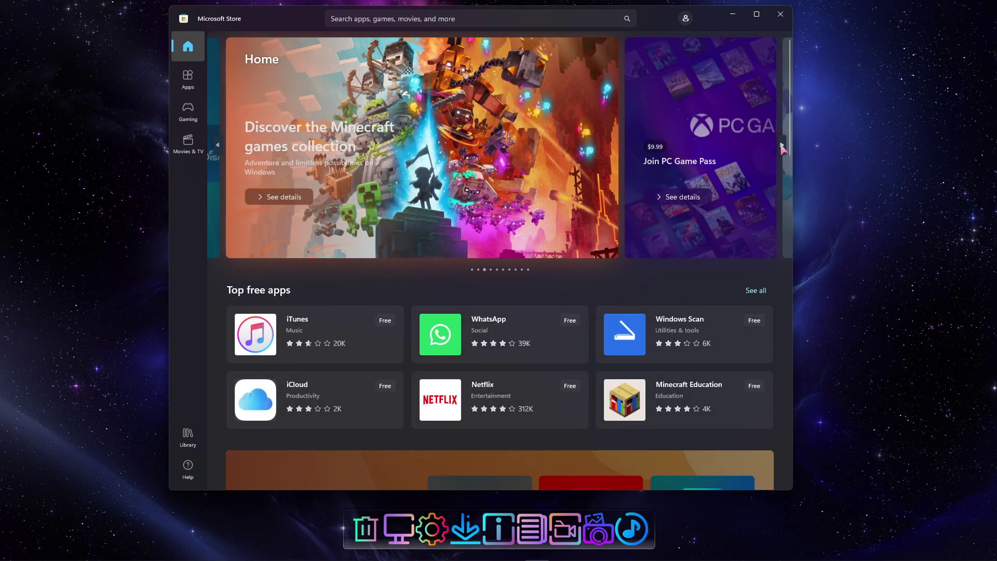
click(783, 146)
click(783, 147)
click(783, 146)
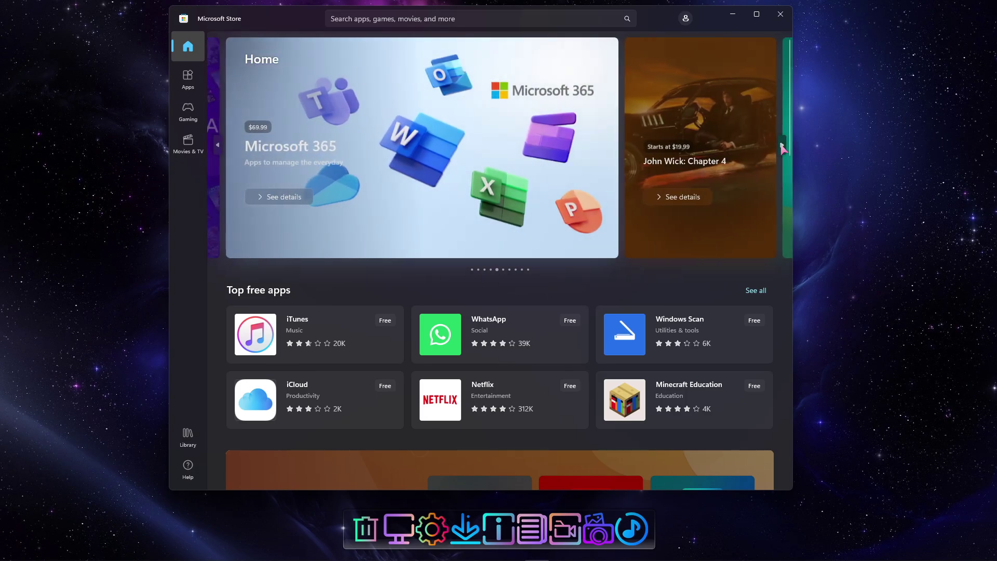
click(783, 147)
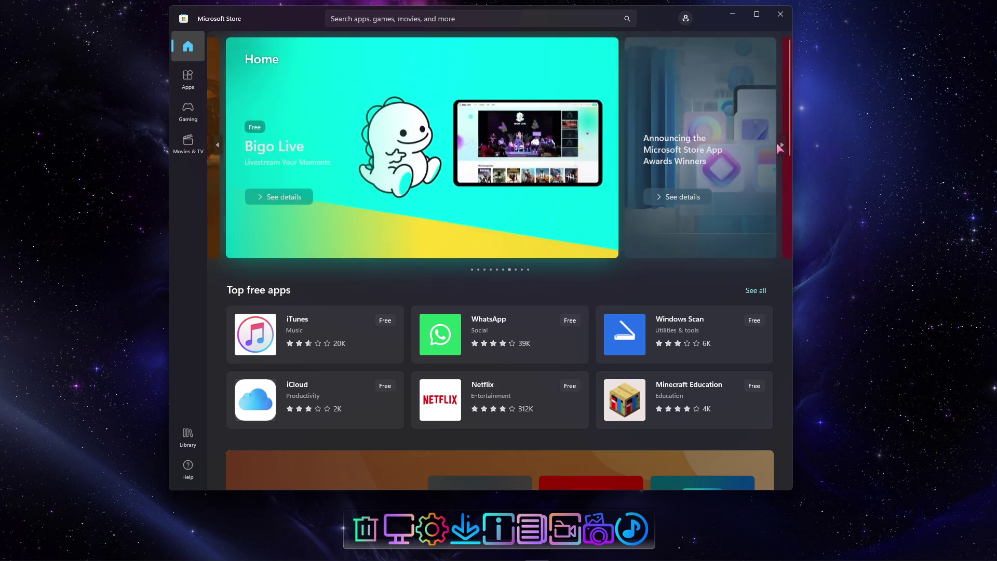
click(782, 147)
click(782, 148)
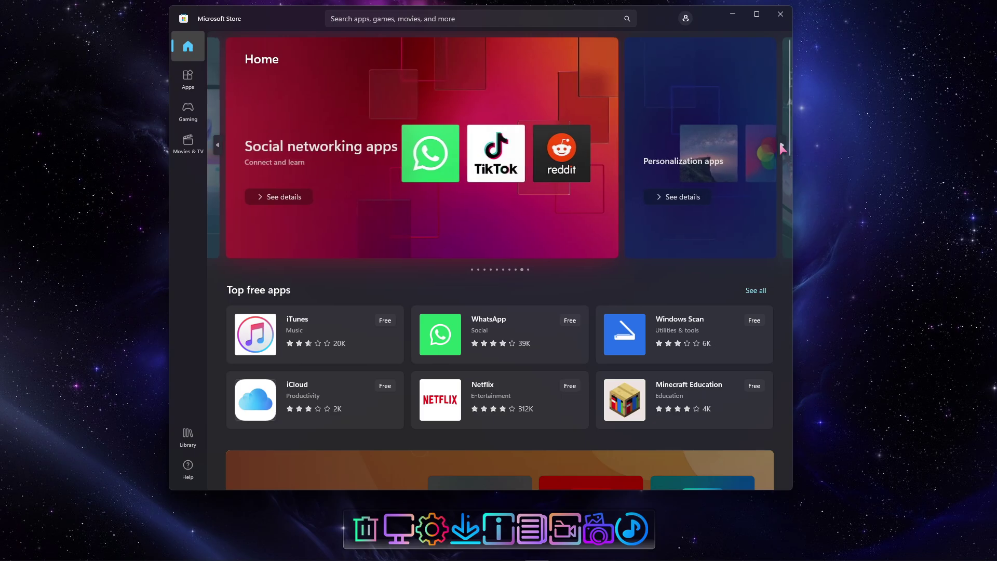
drag(789, 136, 806, 391)
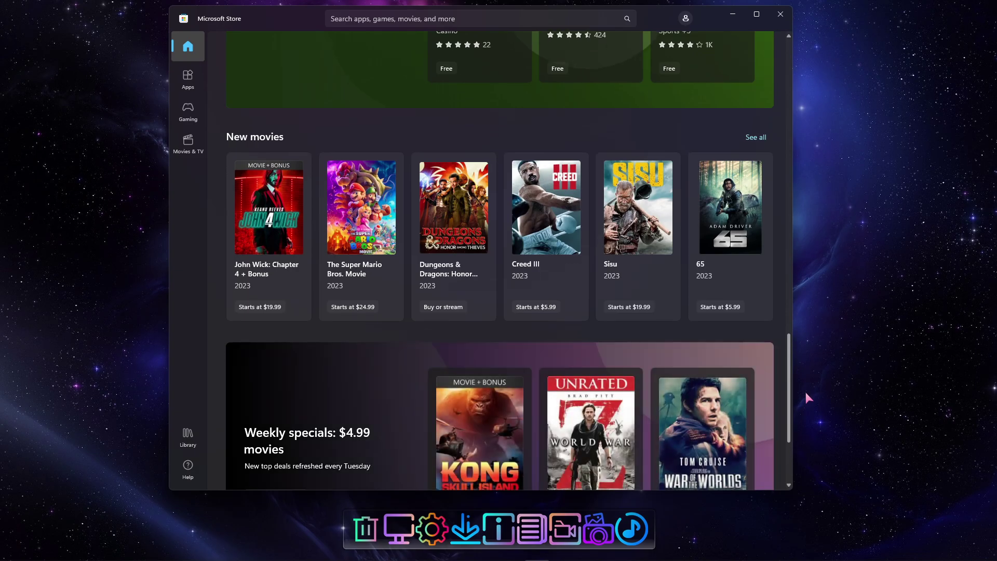
- Browse the store's Apps, Gaming, and Movies & TV sections
click(190, 79)
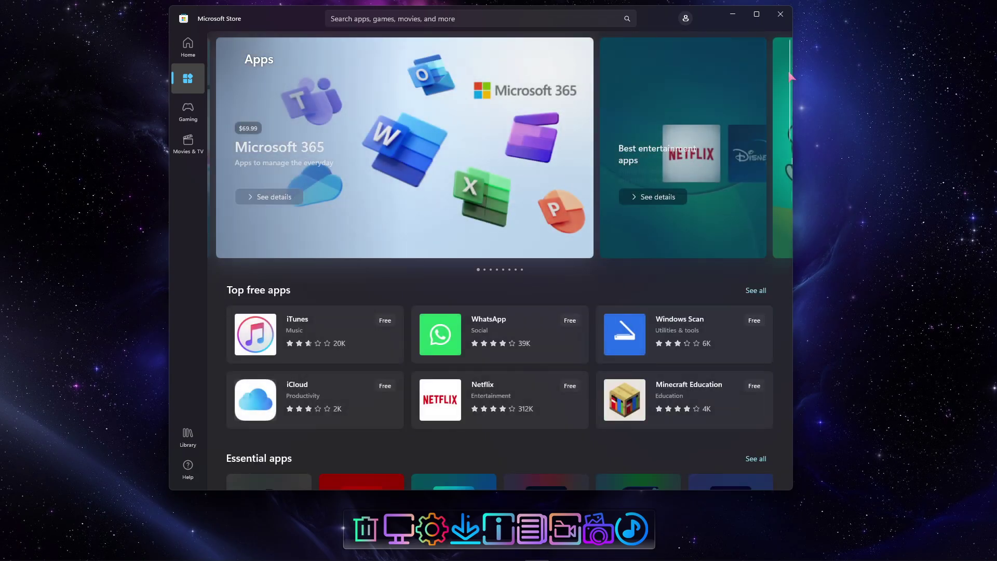
drag(794, 91, 785, 71)
click(188, 110)
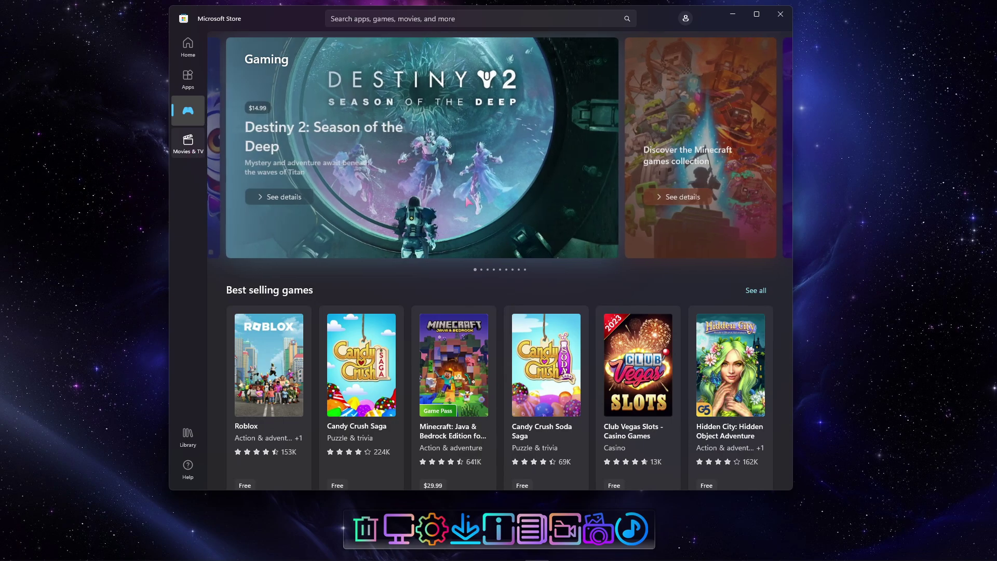
click(737, 115)
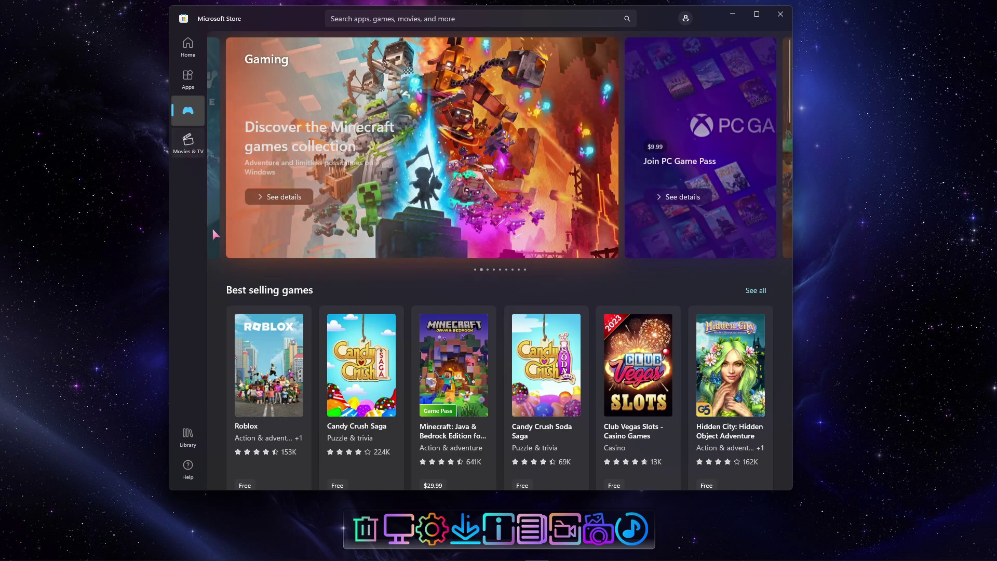
click(188, 140)
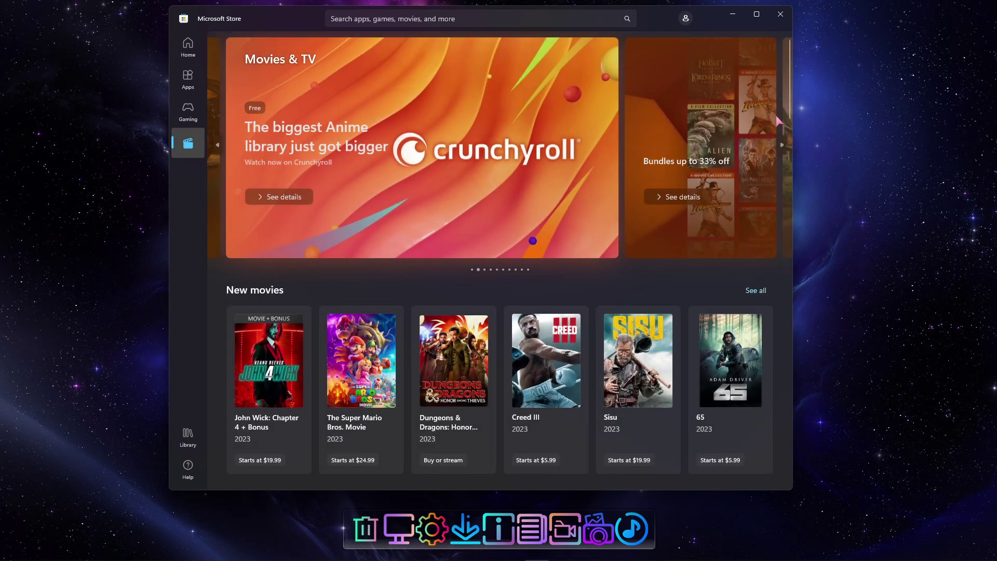
scroll(791, 113, down, 3)
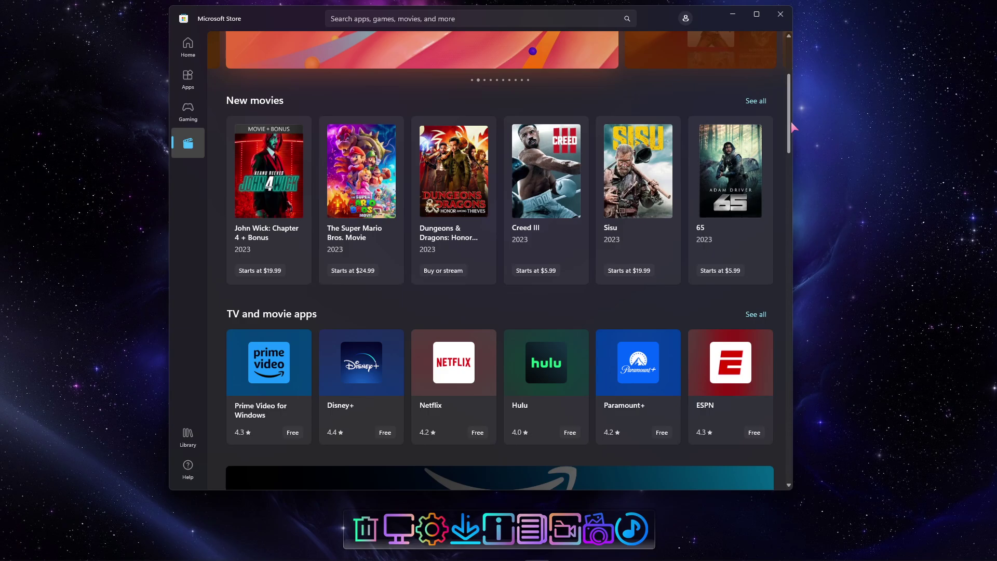
scroll(790, 120, up, 3)
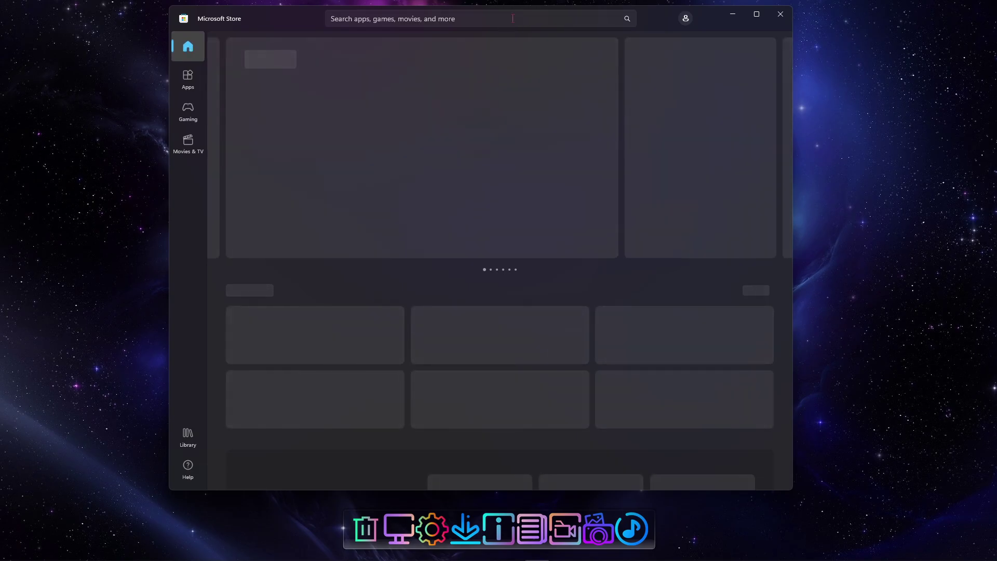
- Search the Microsoft Store for "notepad" and start installing Windows Notepad
click(522, 20)
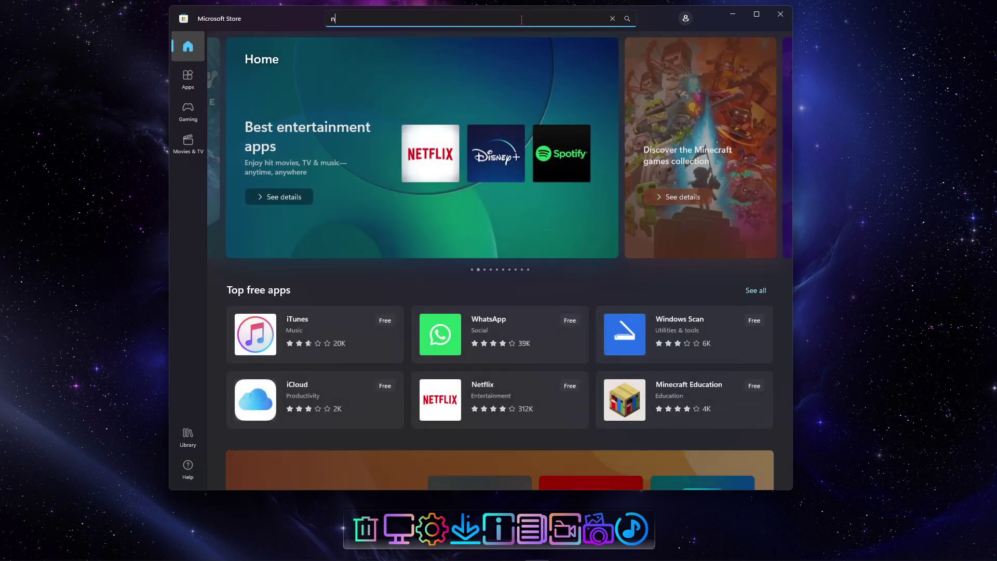
key(Return)
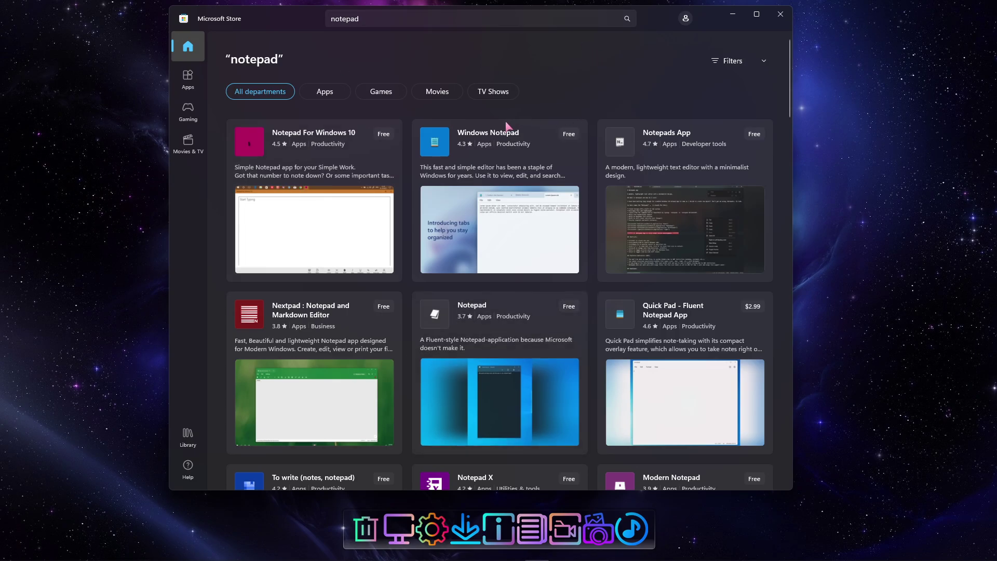
click(488, 131)
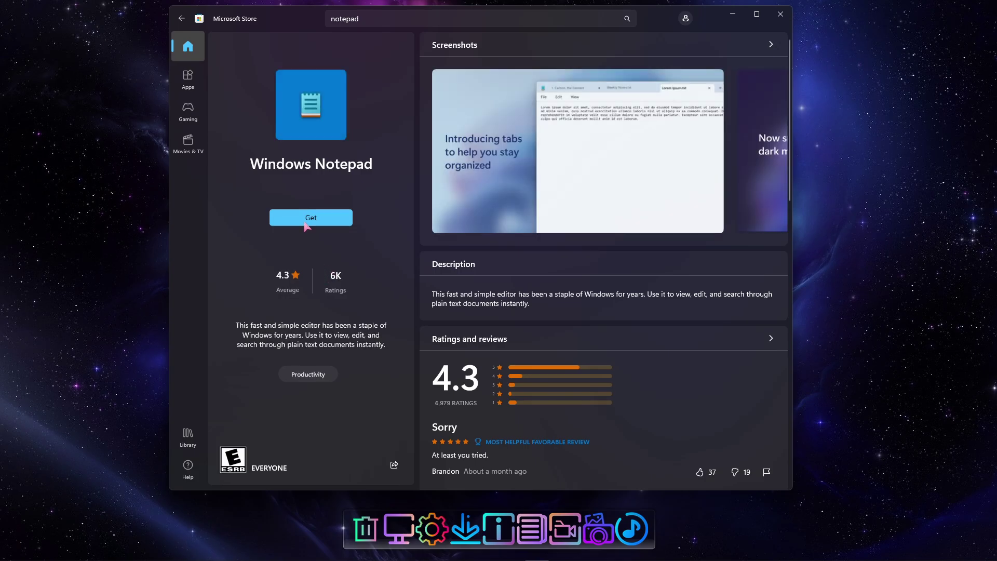
click(312, 218)
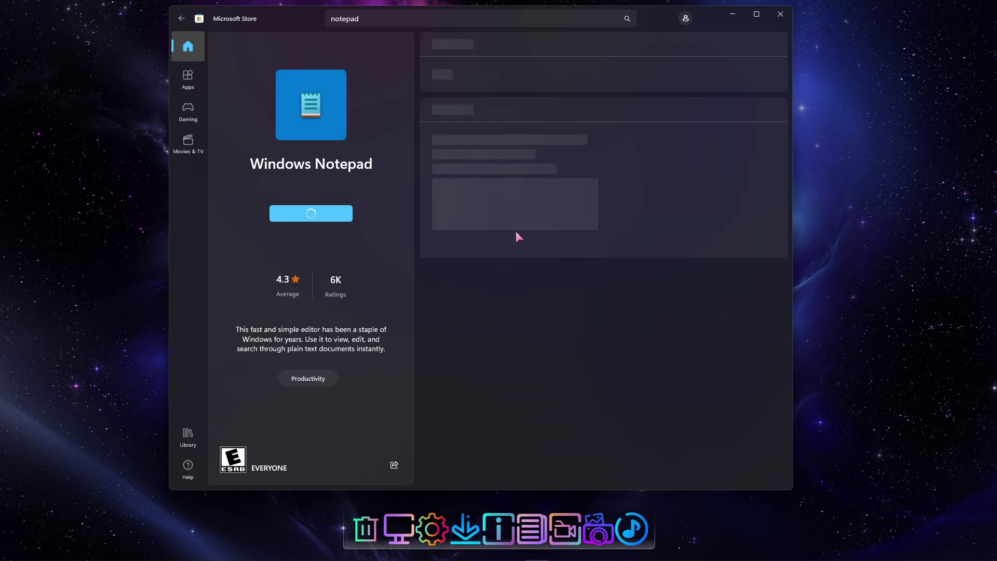
- Search the Microsoft Store for "camera" and start installing Windows Camera
click(388, 18)
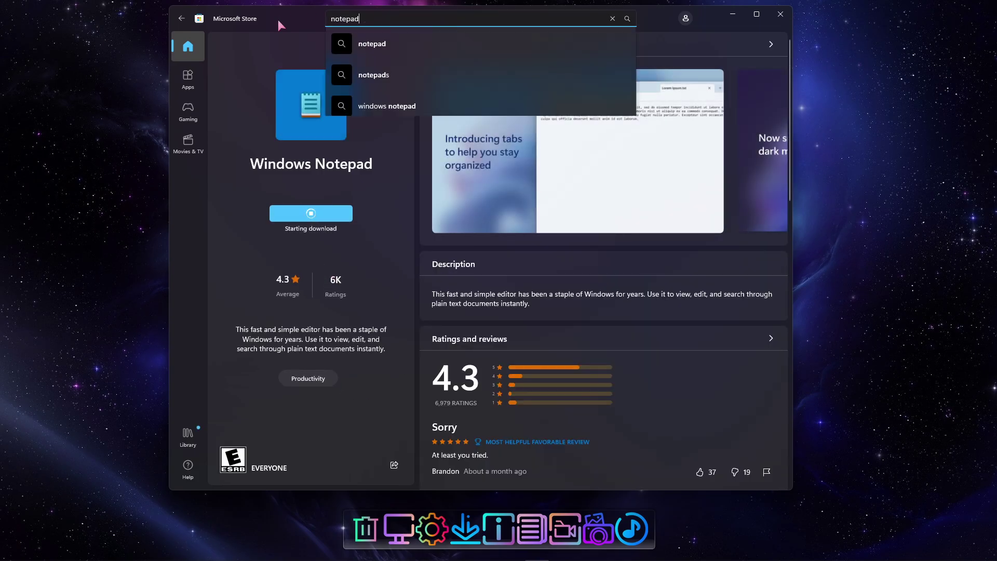
text(camera)
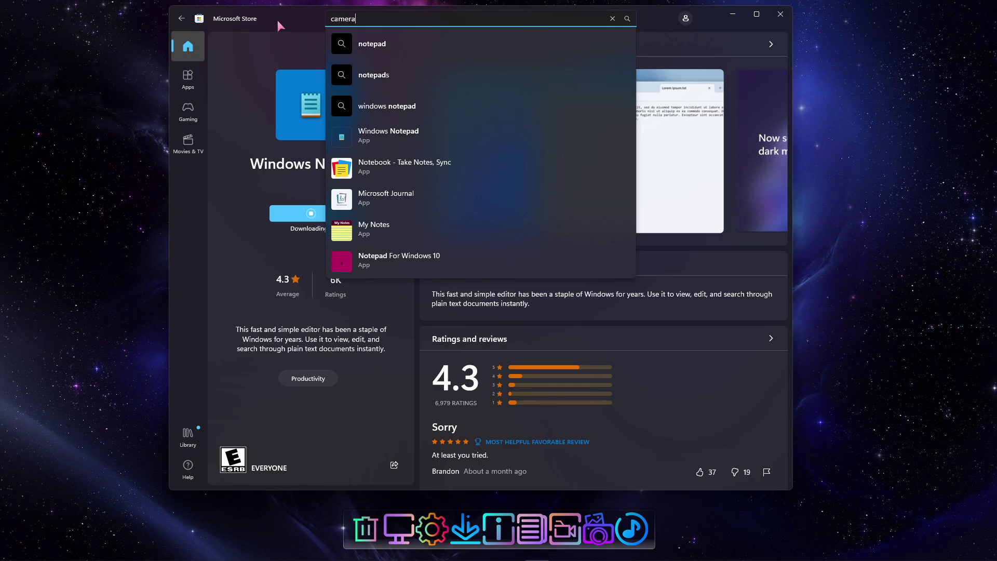
key(Return)
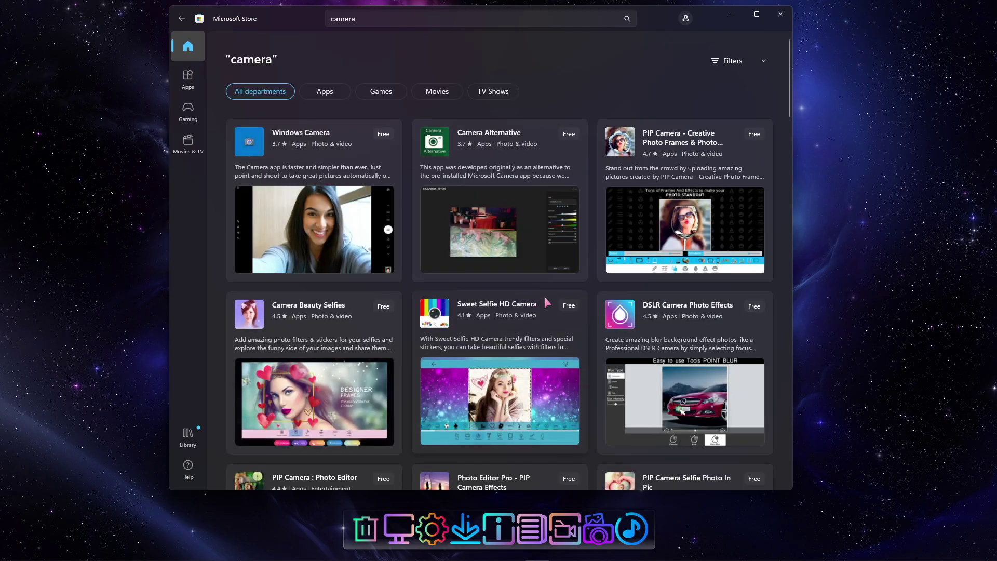
click(389, 270)
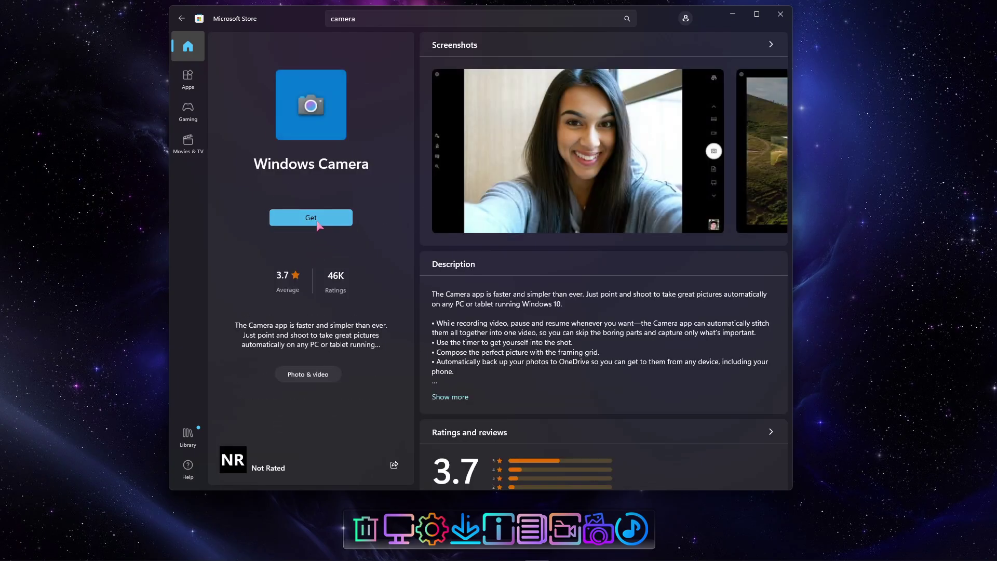
click(311, 218)
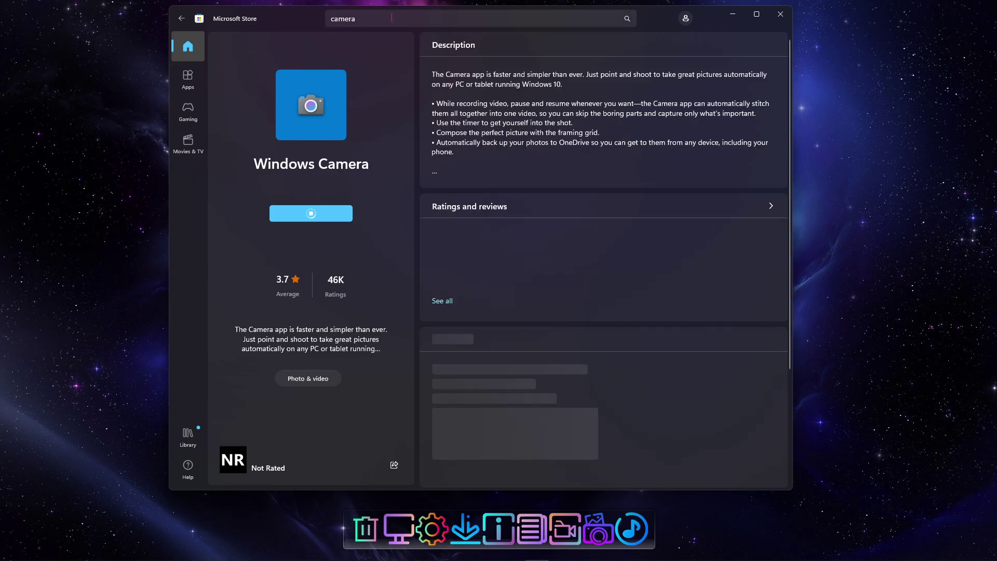
- Search the store for "calculator" and start installing Windows Calculator
click(391, 17)
text(cal)
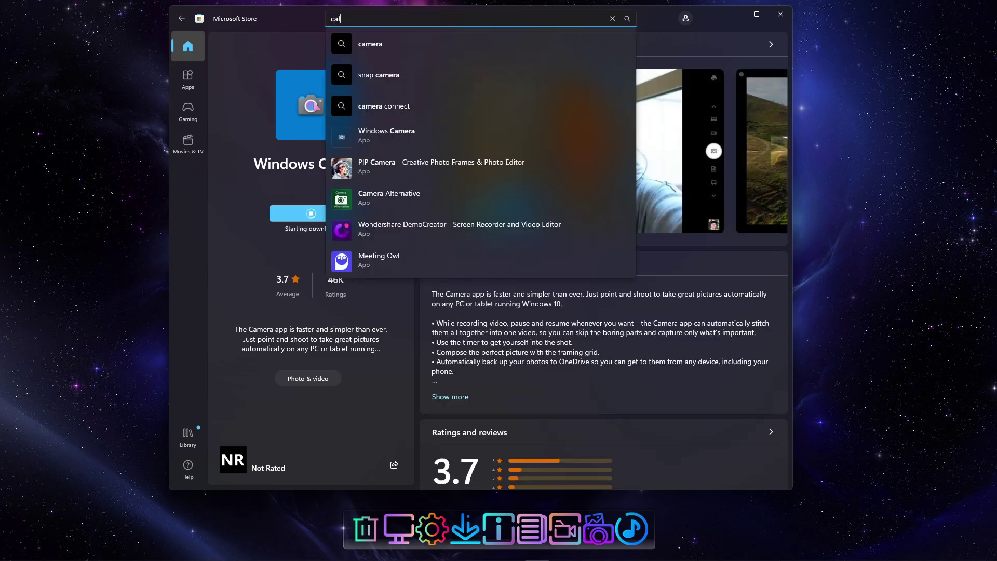
text(cualtor)
key(BackSpace)
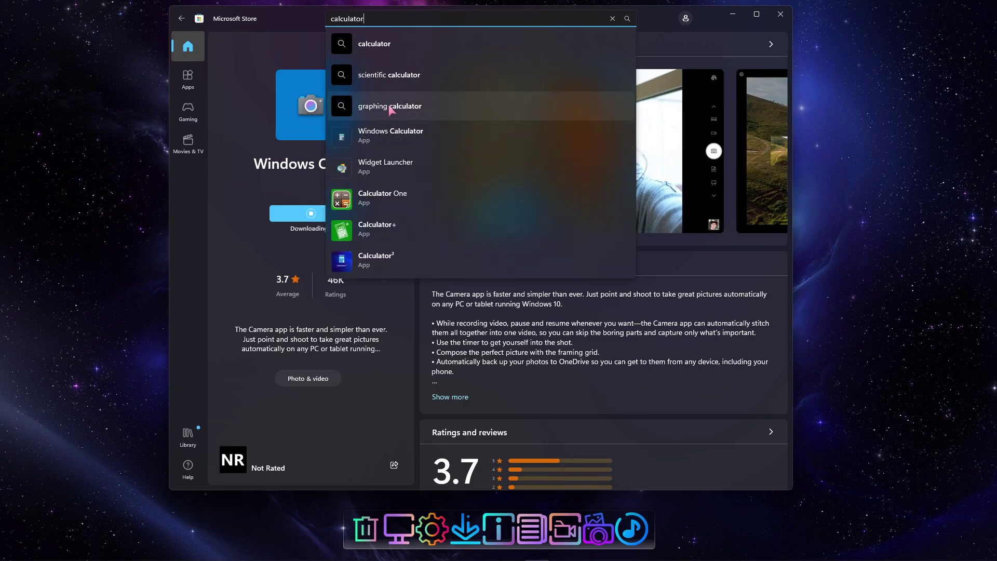
click(390, 136)
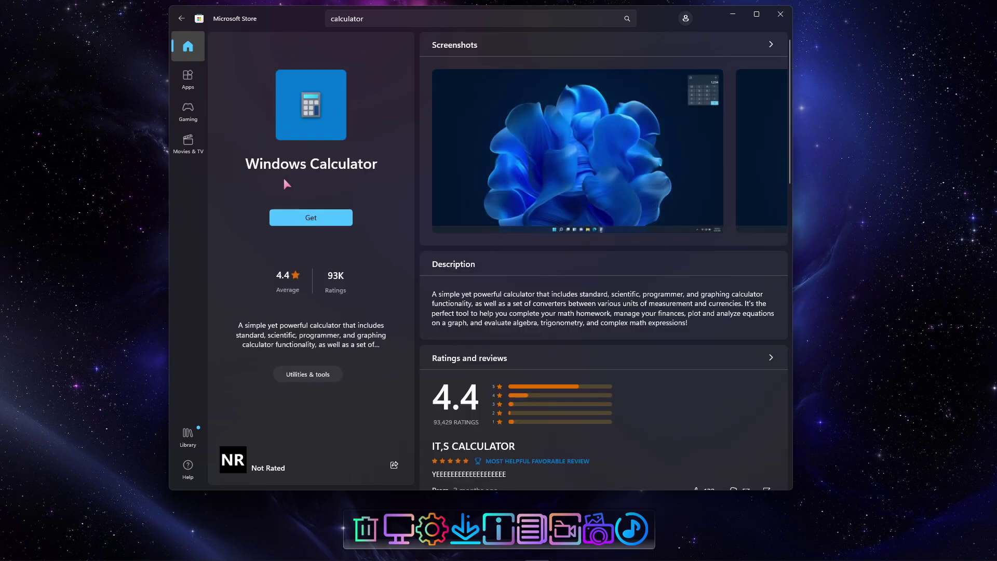
click(310, 218)
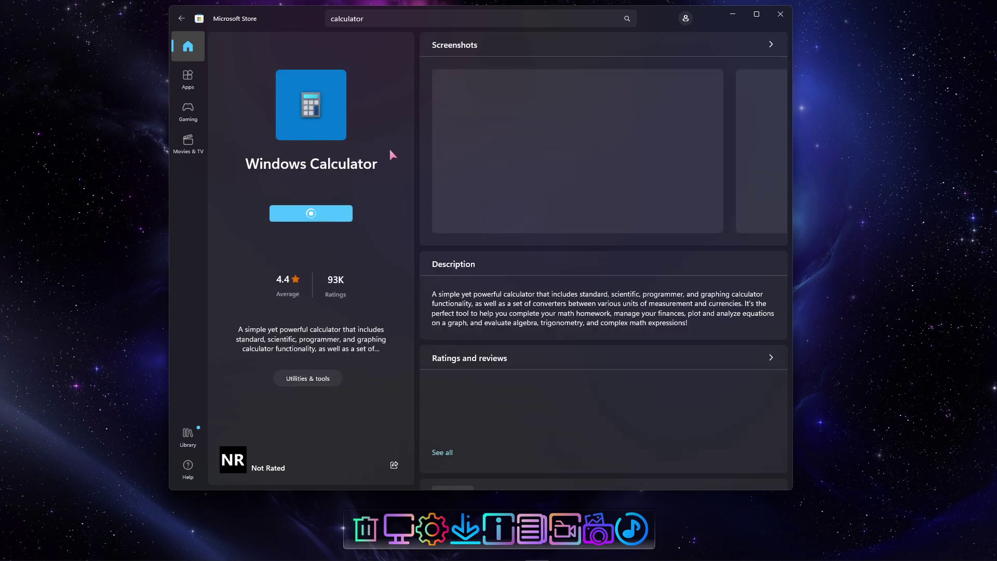
- Search the store for "snipping" and start installing Snipping Tool
click(389, 19)
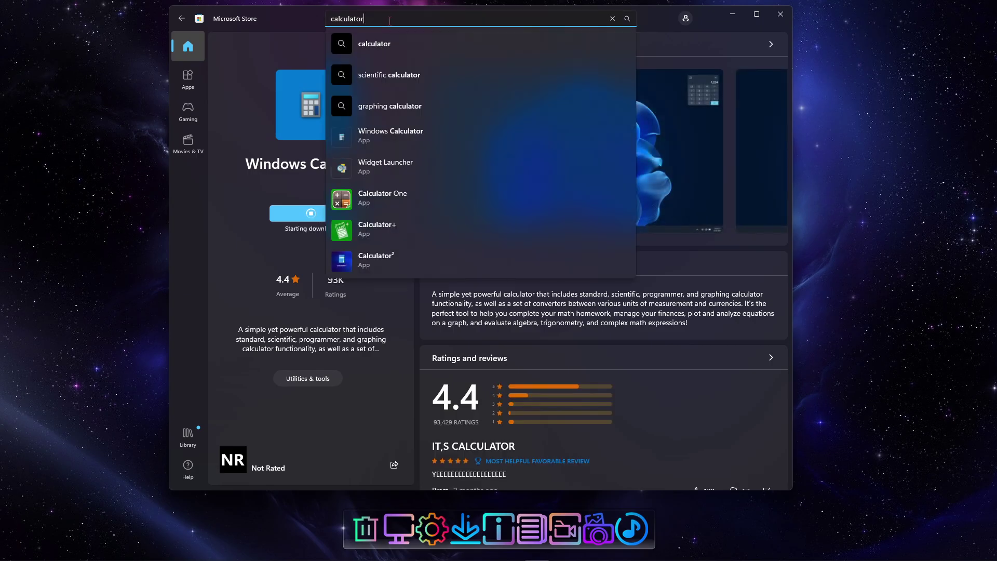
drag(389, 21, 271, 22)
text(snipping)
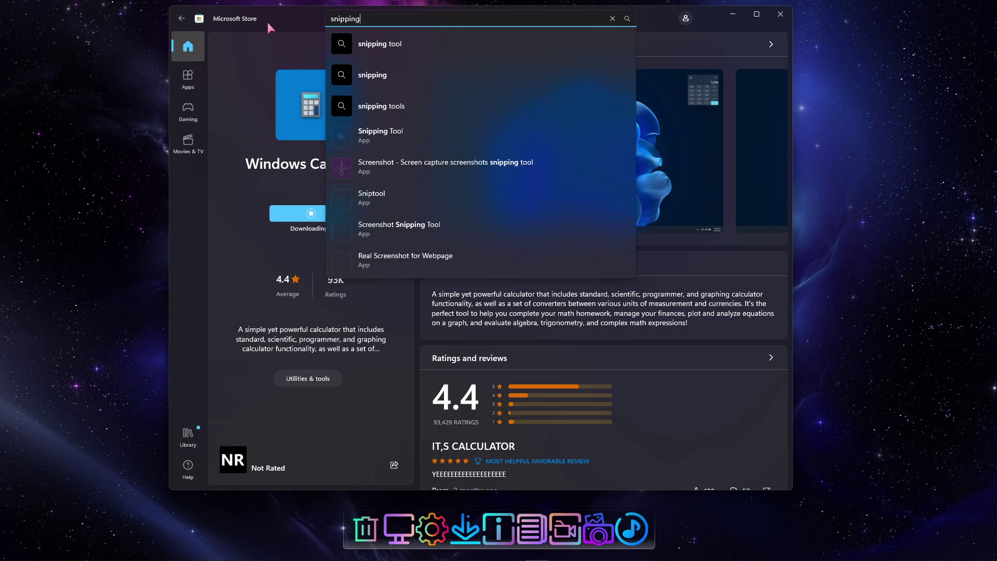
click(380, 137)
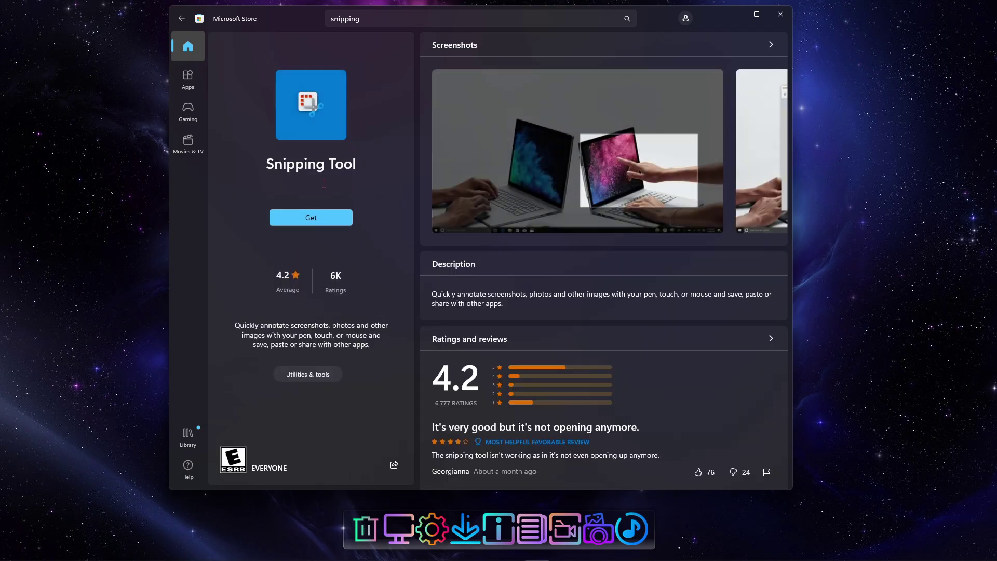
click(314, 219)
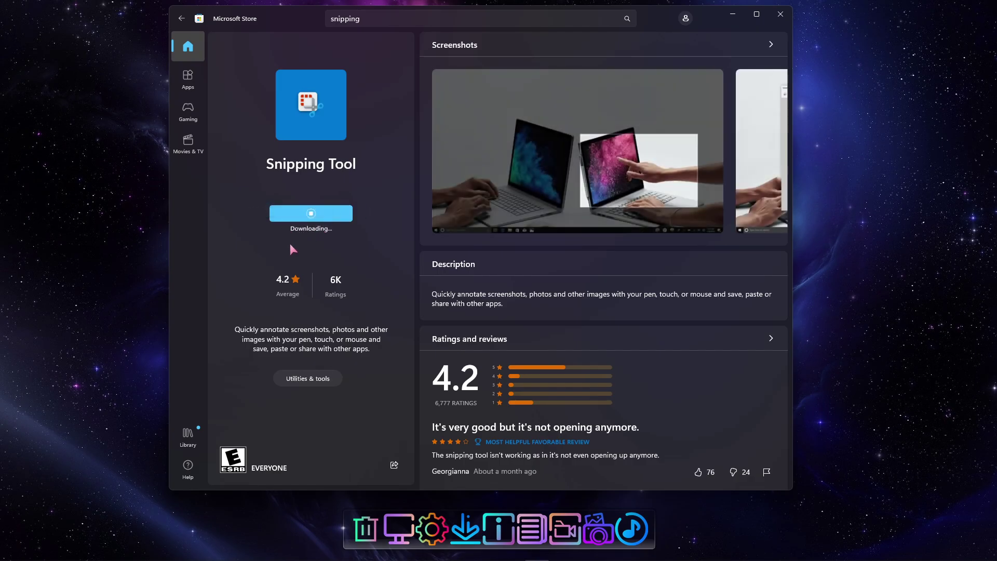
- Open Windows Notepad from the store's Library, move its window lower, and enter "MICA!!!!!" in the document
click(188, 439)
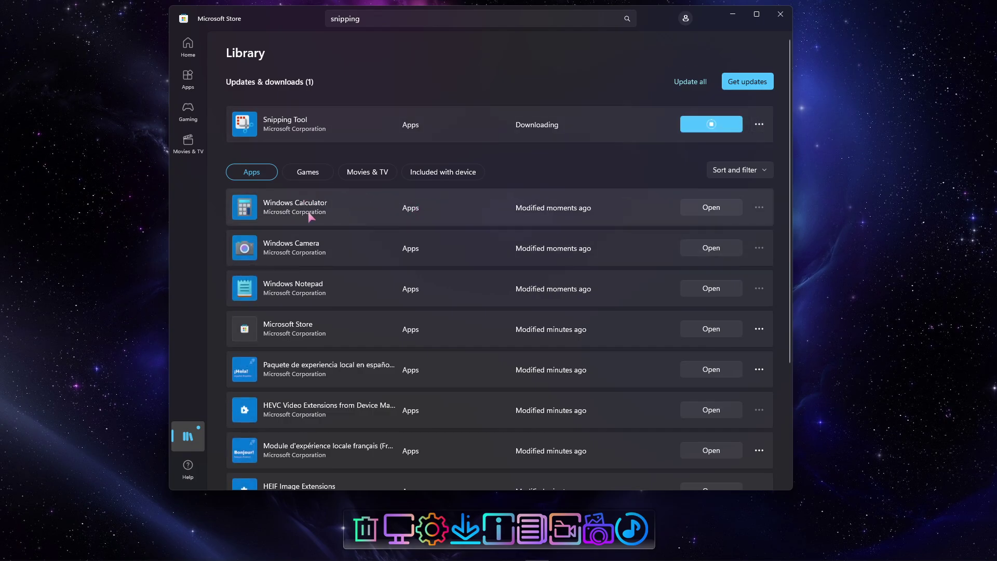
click(704, 295)
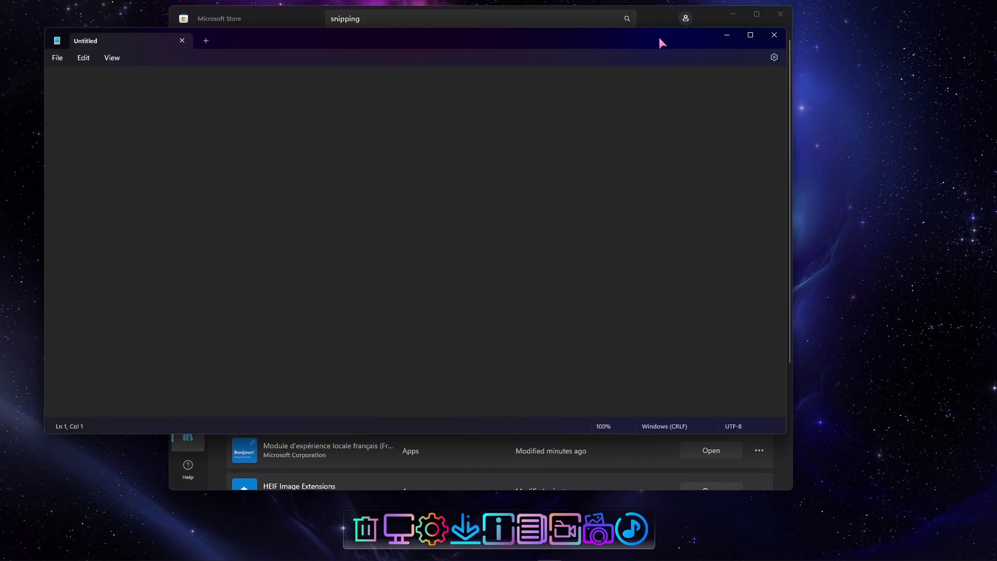
drag(676, 63, 647, 82)
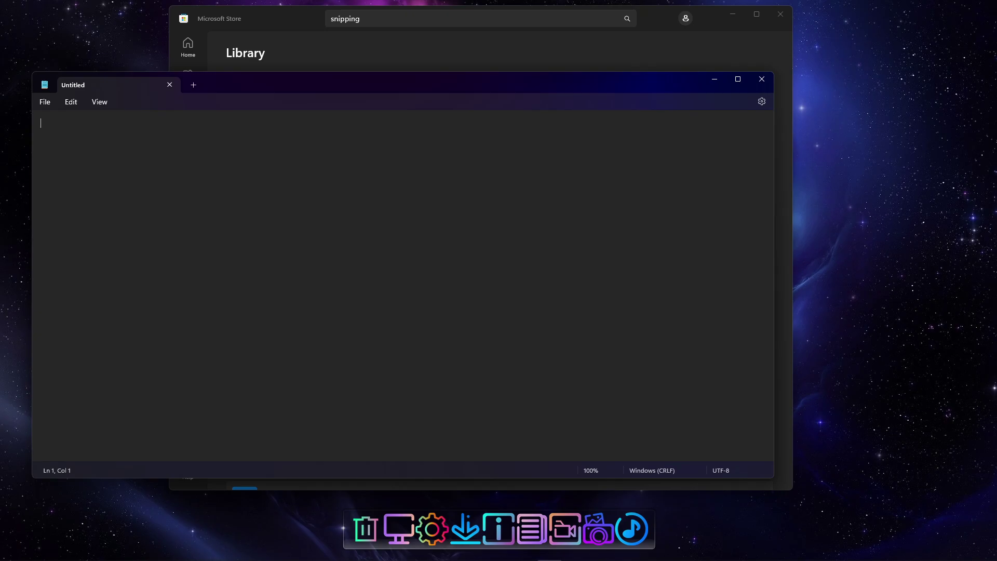
text(MICA!!!!!)
- Add a second Notepad tab, detach it into its own window, and close both windows without saving
click(197, 84)
drag(201, 91, 315, 145)
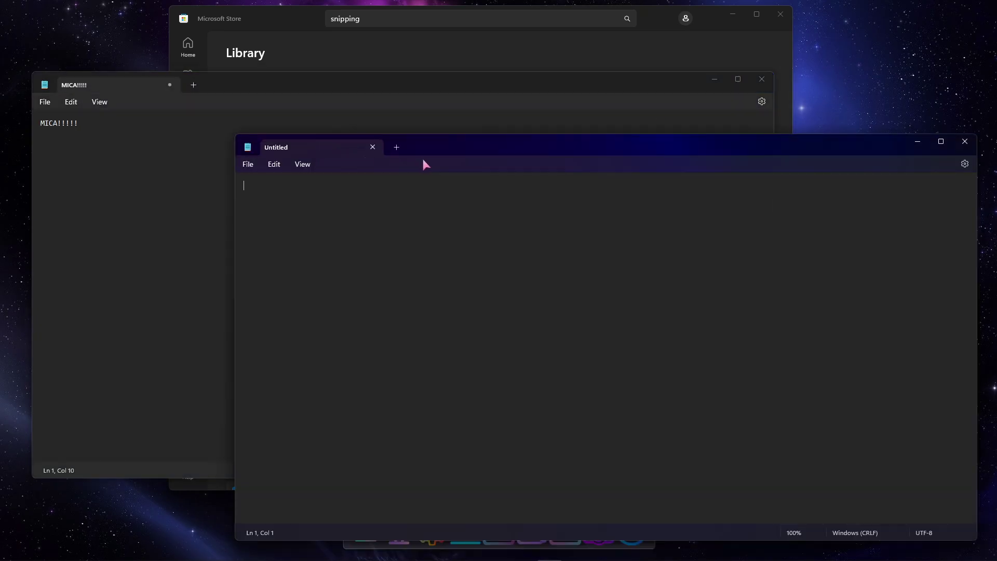
drag(504, 150, 351, 122)
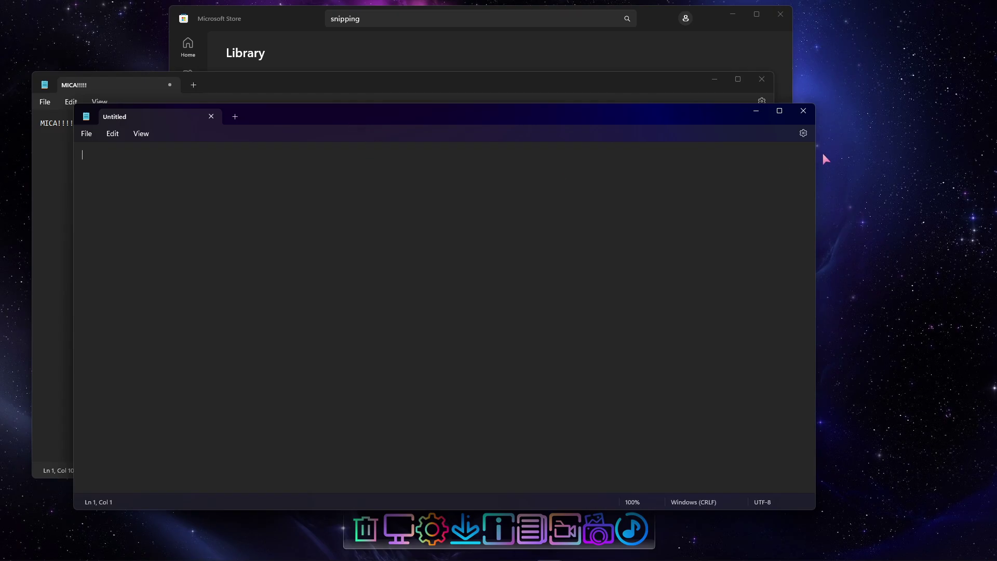
click(803, 112)
click(762, 79)
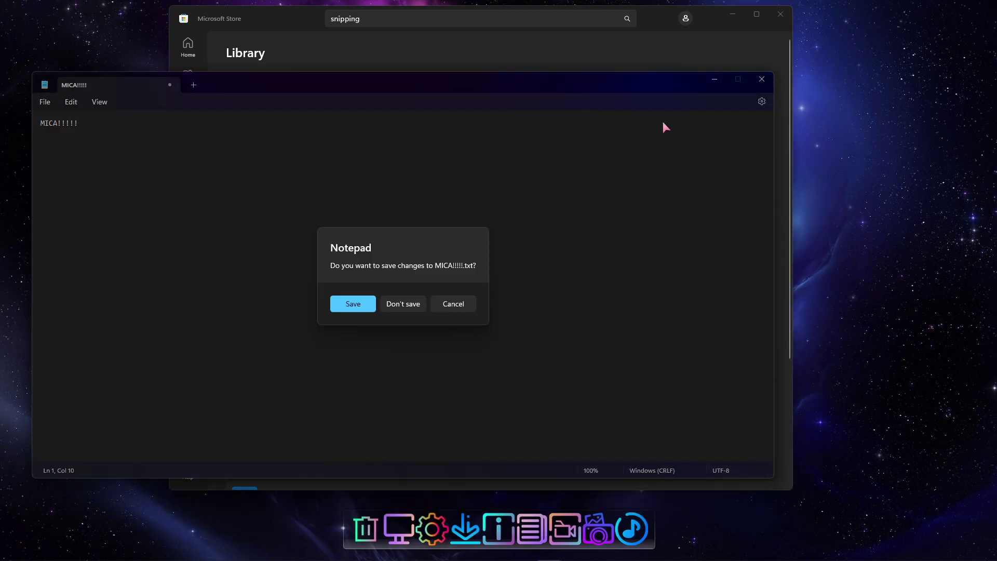
click(409, 297)
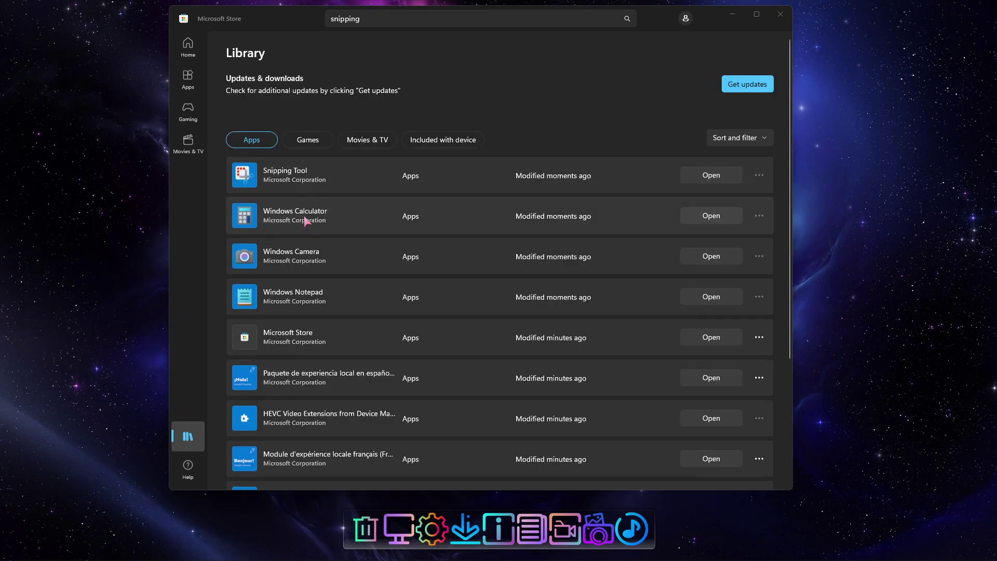
- Open Windows Calculator from the Library, move its window around the desktop to inspect it, and close it
click(725, 215)
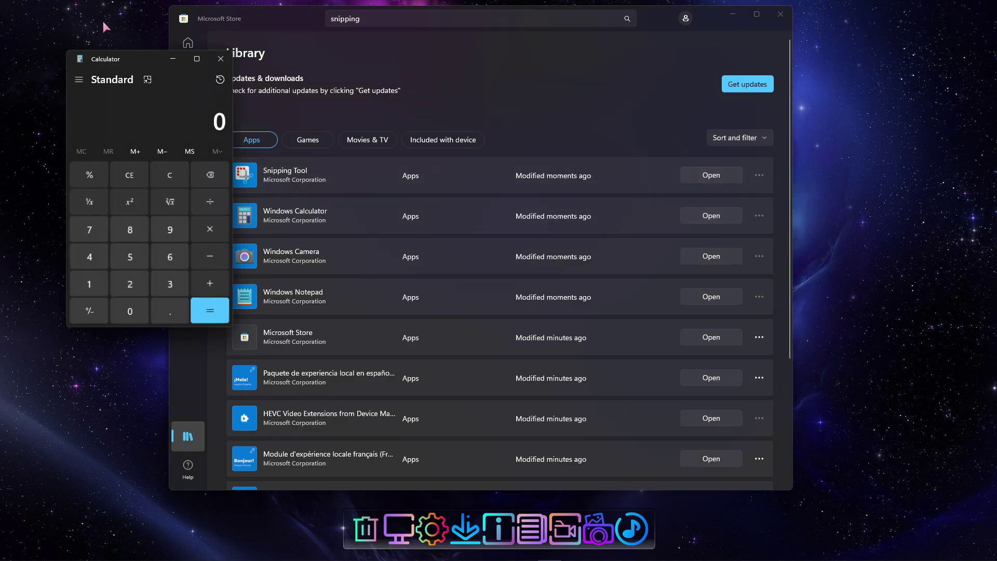
drag(133, 56, 104, 236)
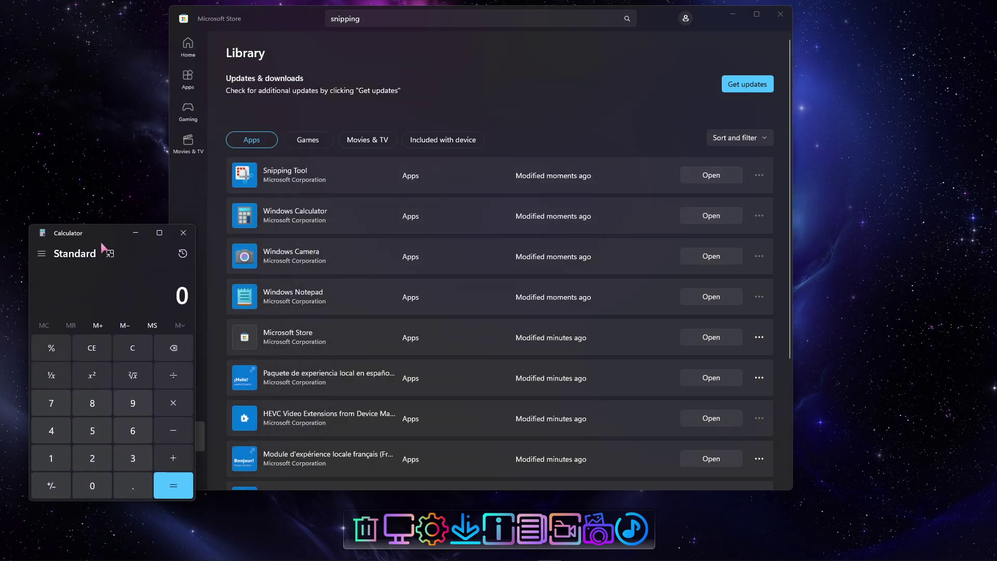
click(184, 233)
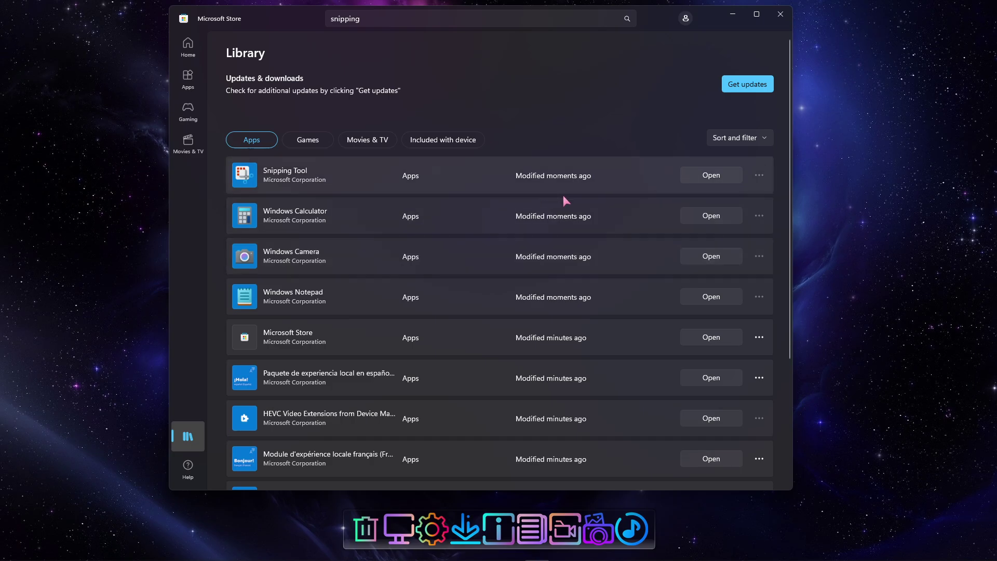
- Open Snipping Tool from the Library, move its window aside to inspect it, and close it
click(715, 178)
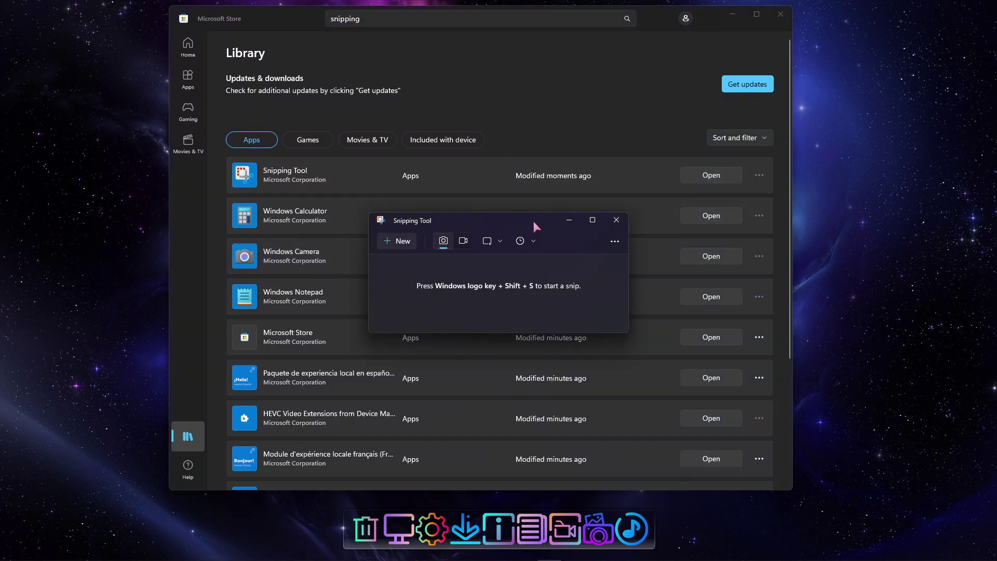
drag(534, 221, 202, 107)
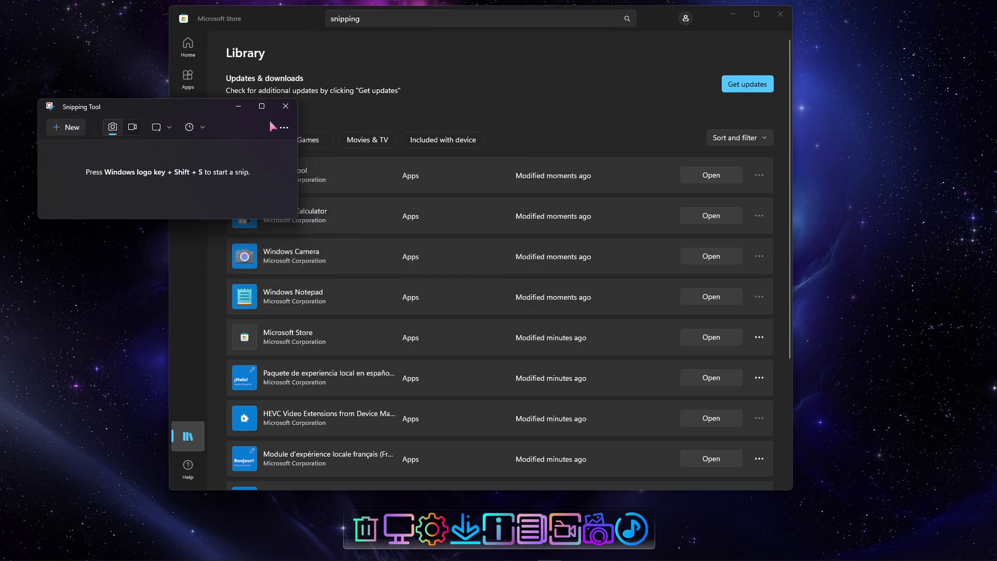
click(286, 106)
- Search the store for "paint", install the Paint app, and open it
click(345, 19)
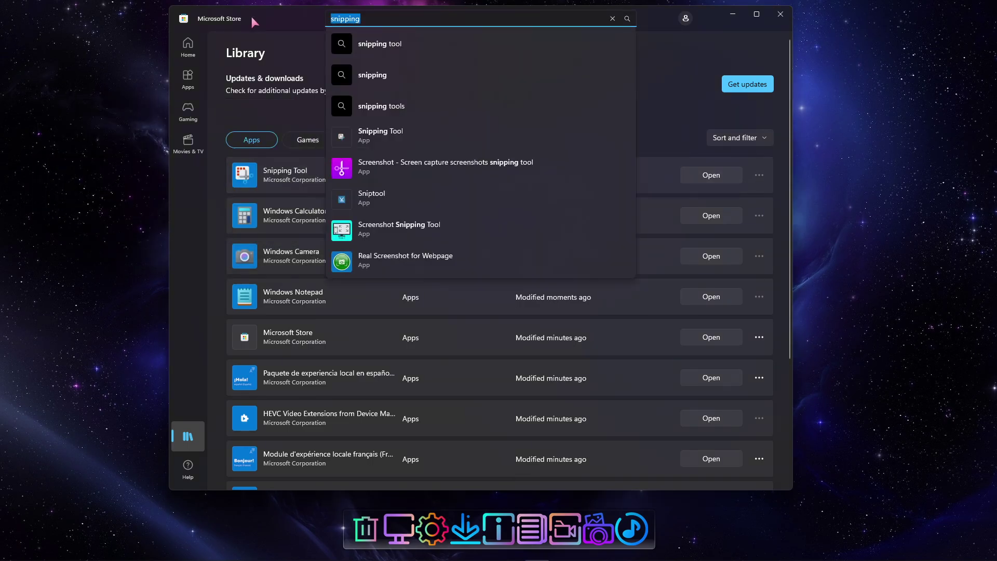
text(paint)
key(Return)
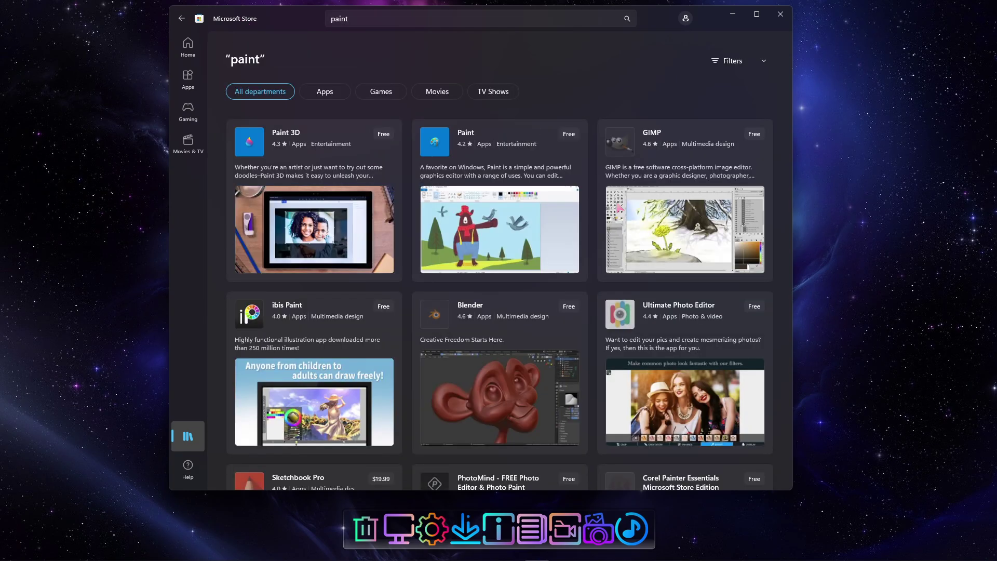
click(501, 142)
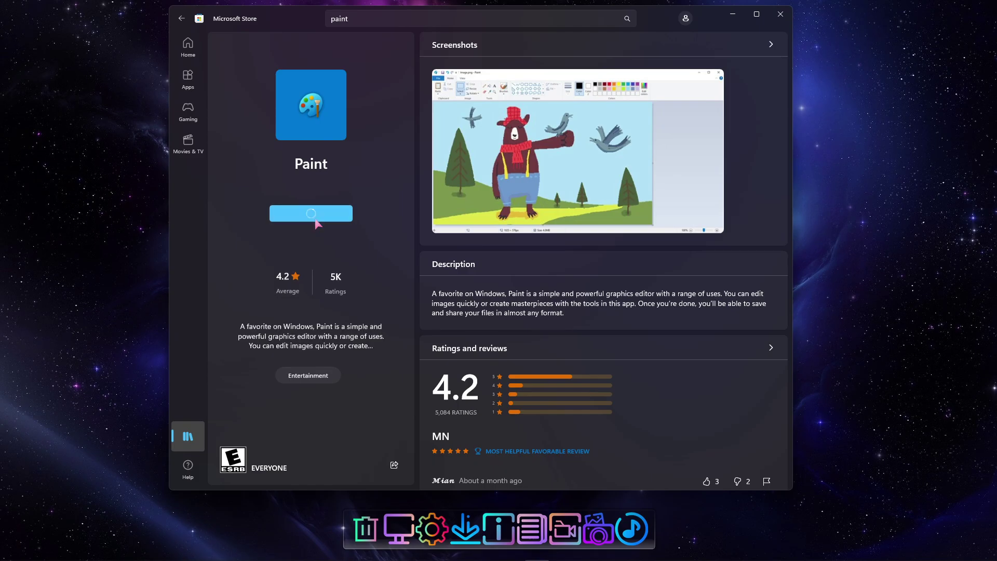
click(317, 218)
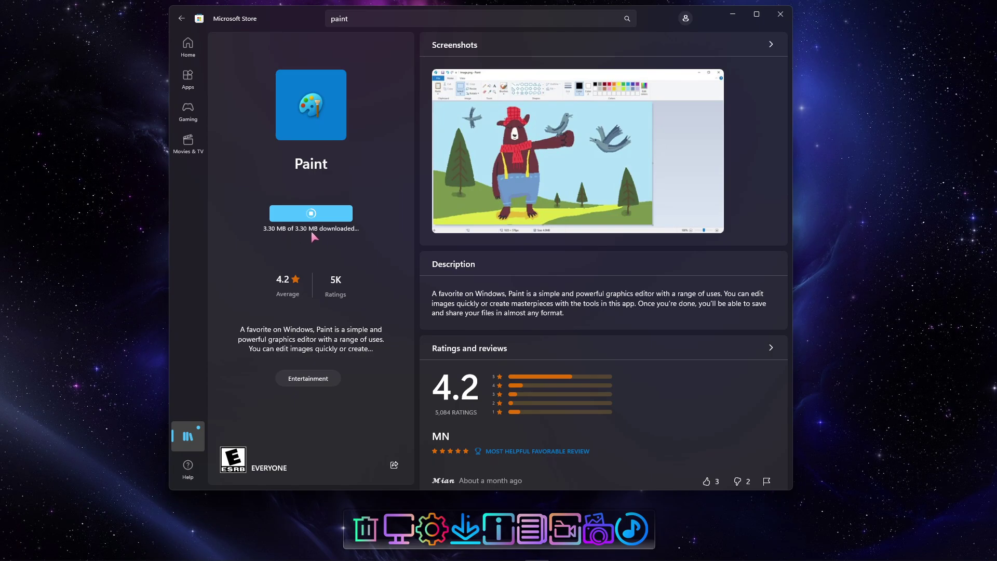
click(337, 221)
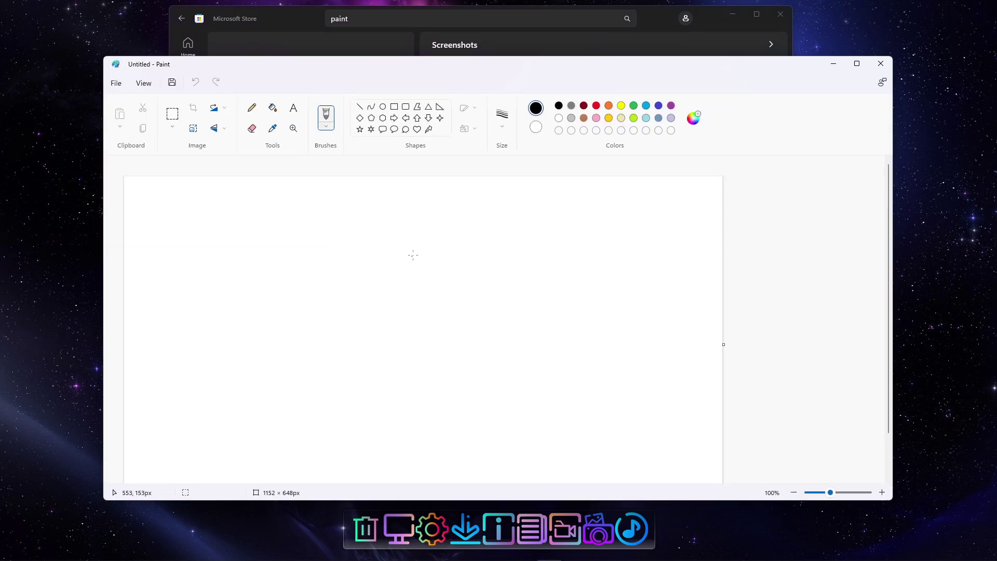
- Draw two eyes with small pupils and angled eyebrows in black brush strokes on the upper part of the blank Paint canvas
drag(412, 256, 528, 255)
mouse_move(417, 293)
mouse_down()
mouse_move(519, 314)
mouse_move(531, 306)
mouse_up()
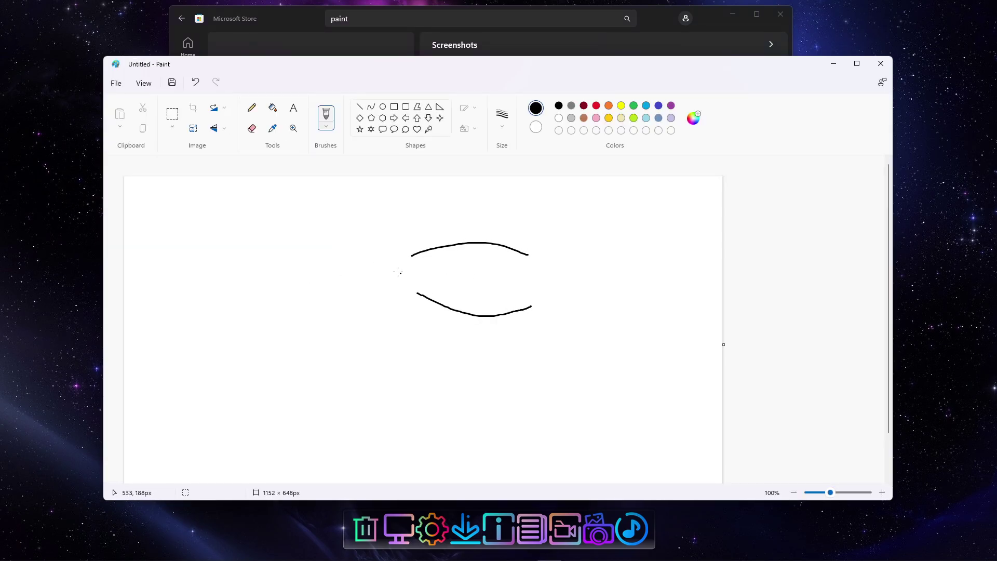
drag(363, 256, 264, 260)
drag(355, 293, 277, 310)
drag(355, 273, 348, 253)
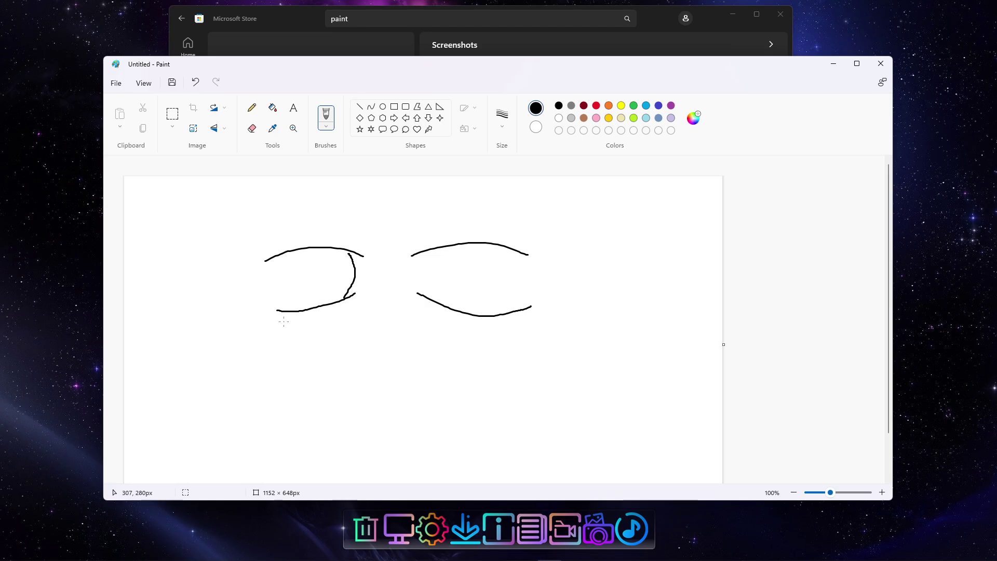
drag(280, 297, 287, 258)
drag(428, 294, 429, 252)
drag(512, 311, 516, 257)
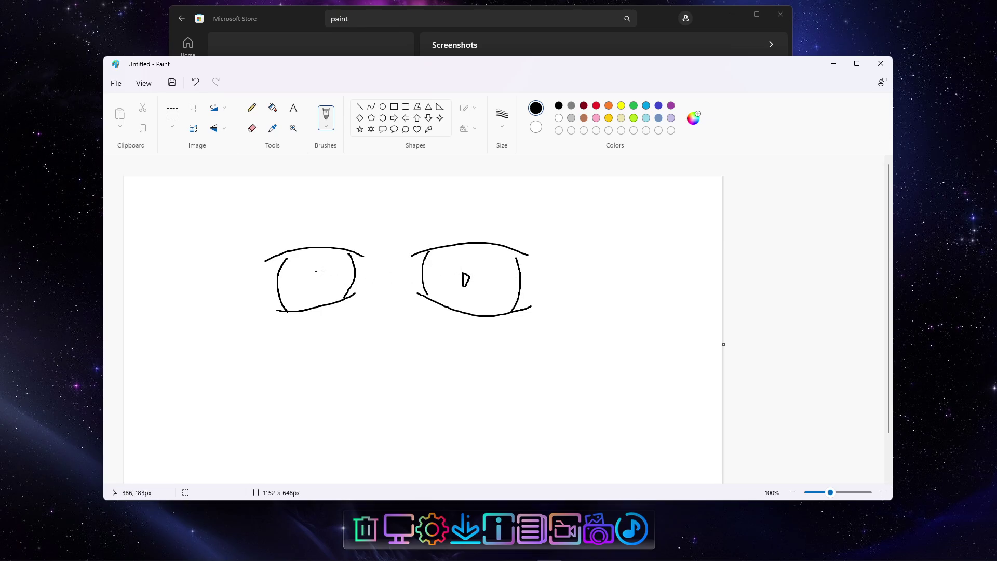
mouse_move(405, 247)
mouse_down()
mouse_move(461, 228)
mouse_move(549, 232)
mouse_up()
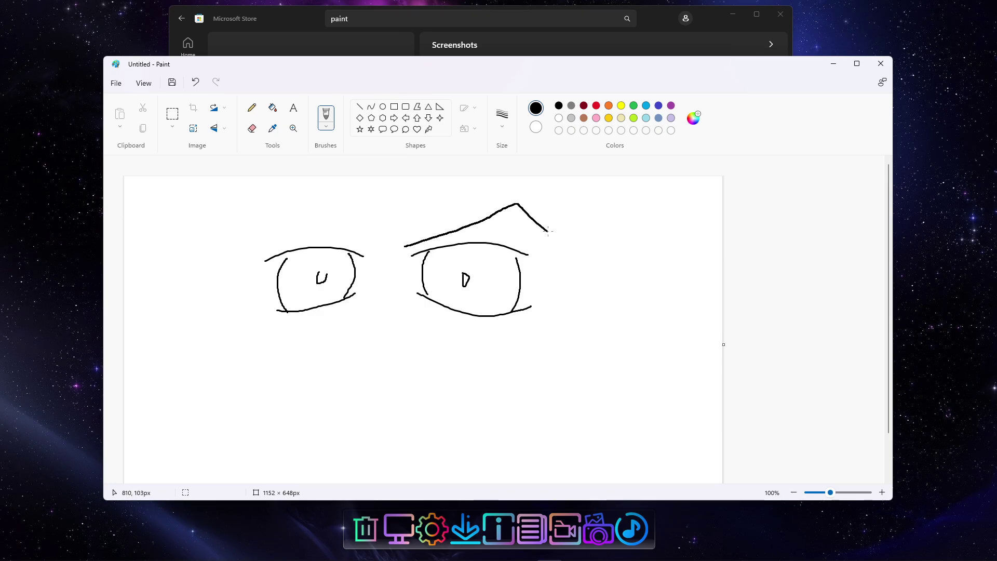
mouse_move(369, 235)
mouse_down()
mouse_move(300, 211)
mouse_move(241, 229)
mouse_up()
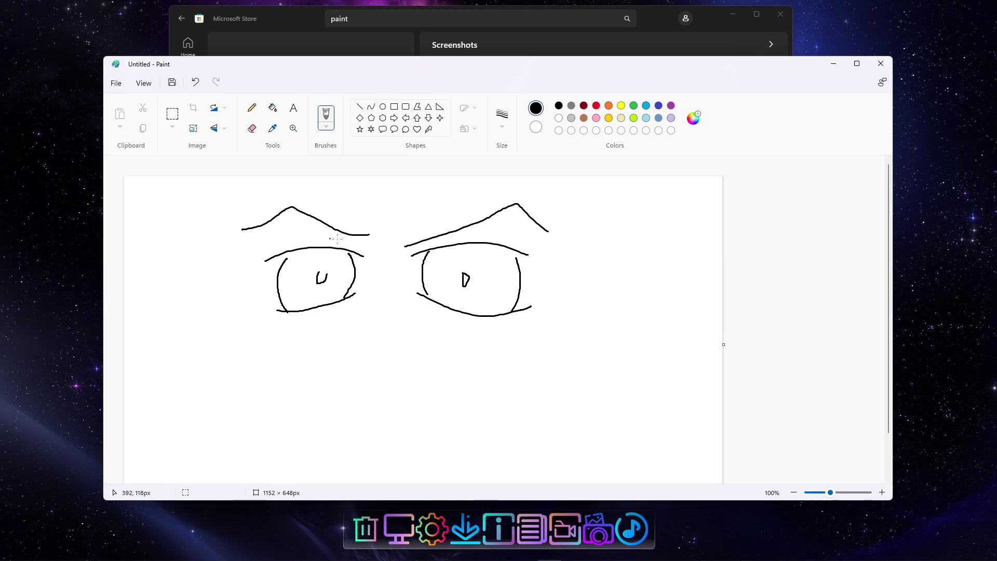
- Thicken both eyebrows, add a small nose and an open mouth, and outline the pointed jaw of the face on the canvas
mouse_move(369, 235)
mouse_down()
mouse_move(306, 227)
mouse_move(240, 242)
mouse_up()
drag(405, 247, 550, 234)
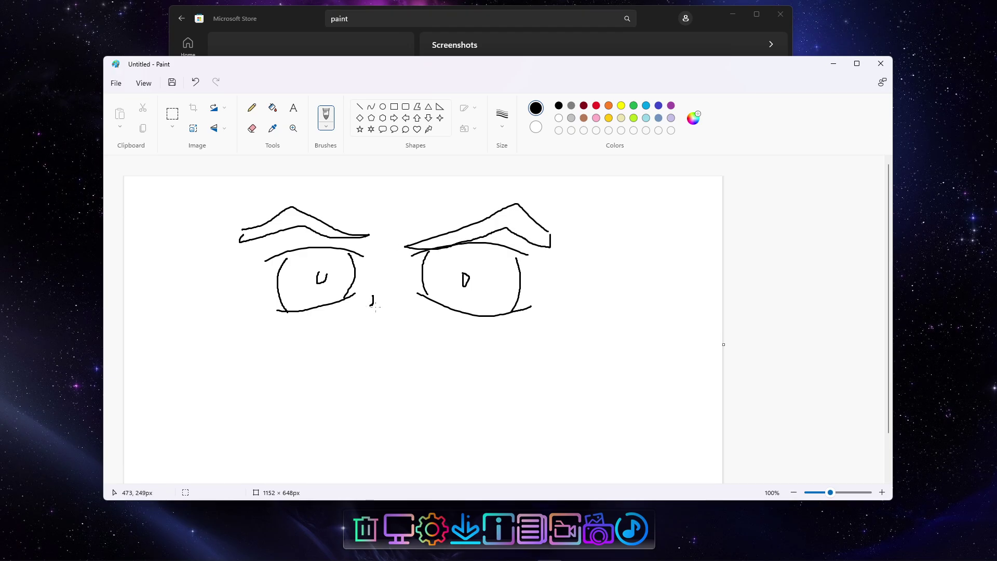
mouse_move(376, 306)
mouse_down()
mouse_move(420, 324)
mouse_move(403, 400)
mouse_move(361, 321)
mouse_up()
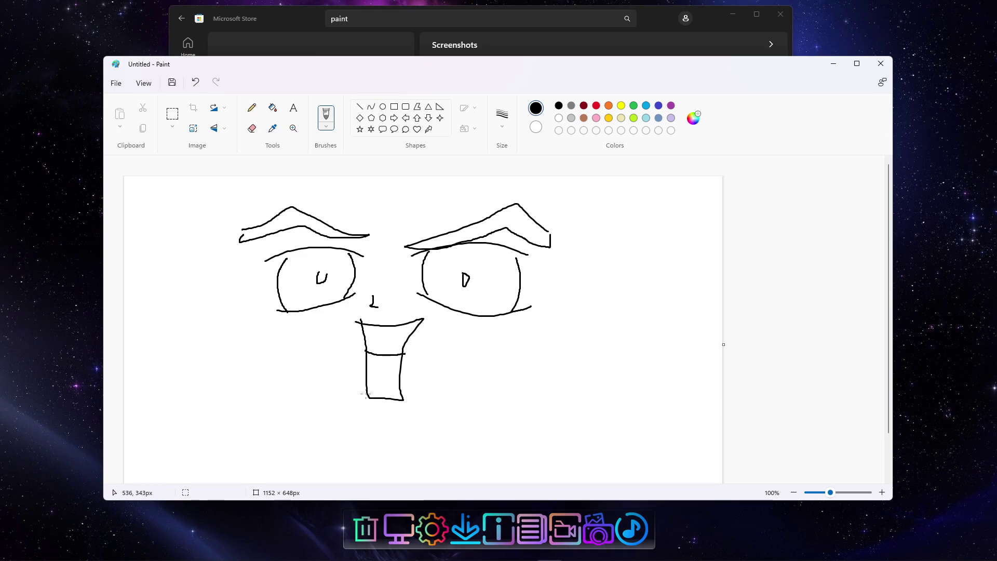
drag(367, 441, 562, 264)
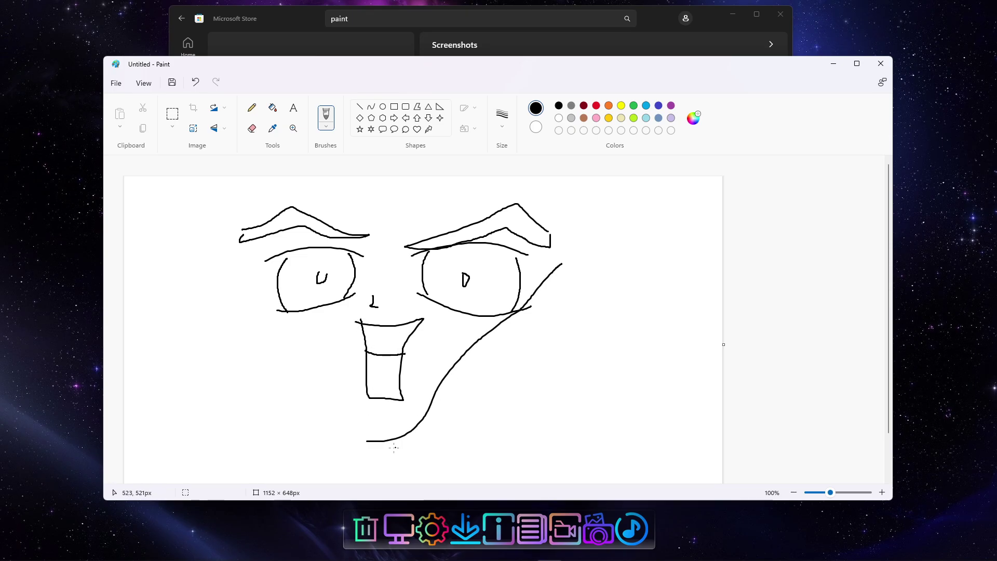
drag(367, 441, 232, 270)
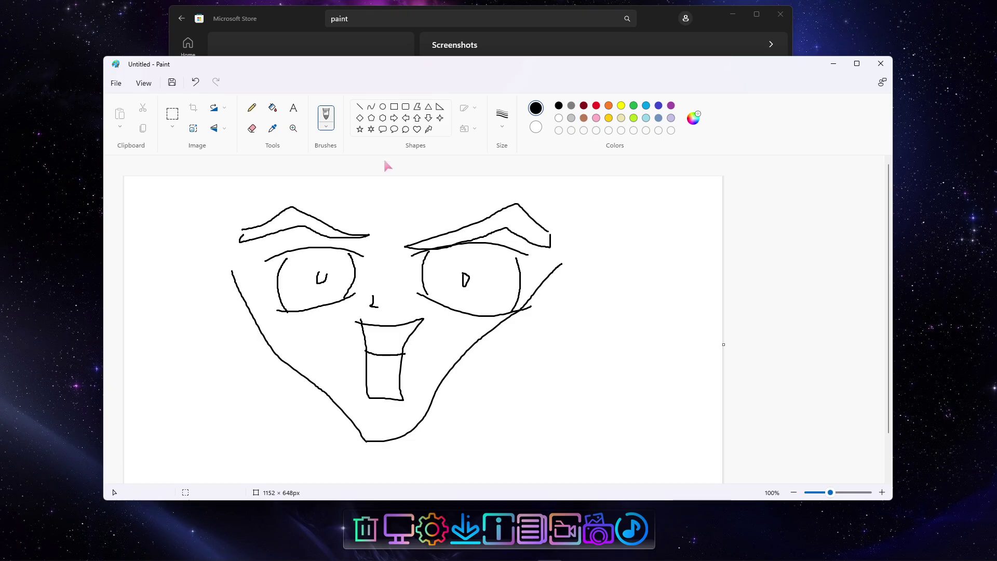
- Draw long lines down both sides of the head, then the neck and collar below the chin
drag(242, 188, 200, 377)
drag(560, 190, 584, 369)
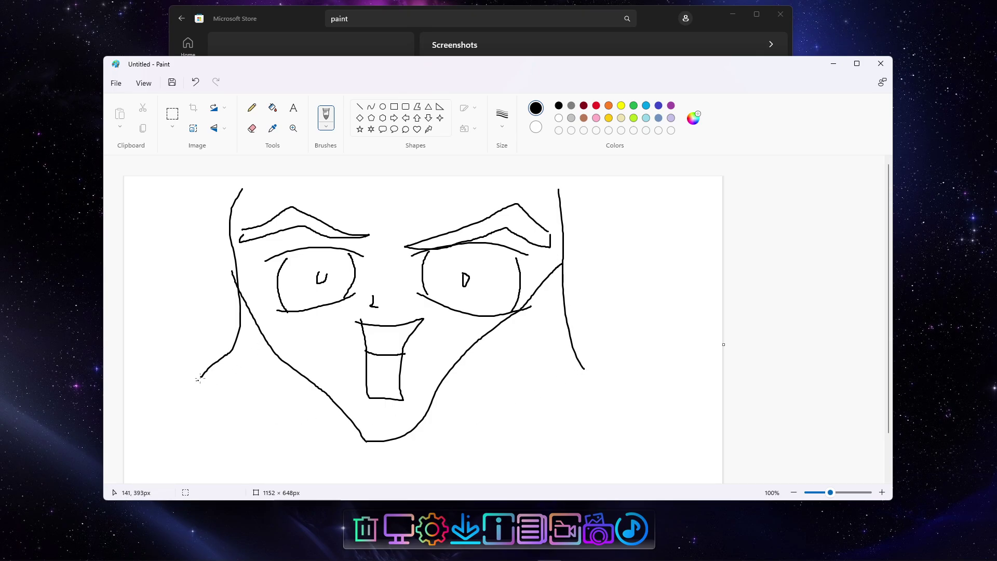
drag(200, 373, 170, 430)
drag(327, 395, 297, 455)
mouse_move(430, 401)
mouse_down()
mouse_move(410, 479)
mouse_move(396, 483)
mouse_up()
drag(285, 461, 302, 482)
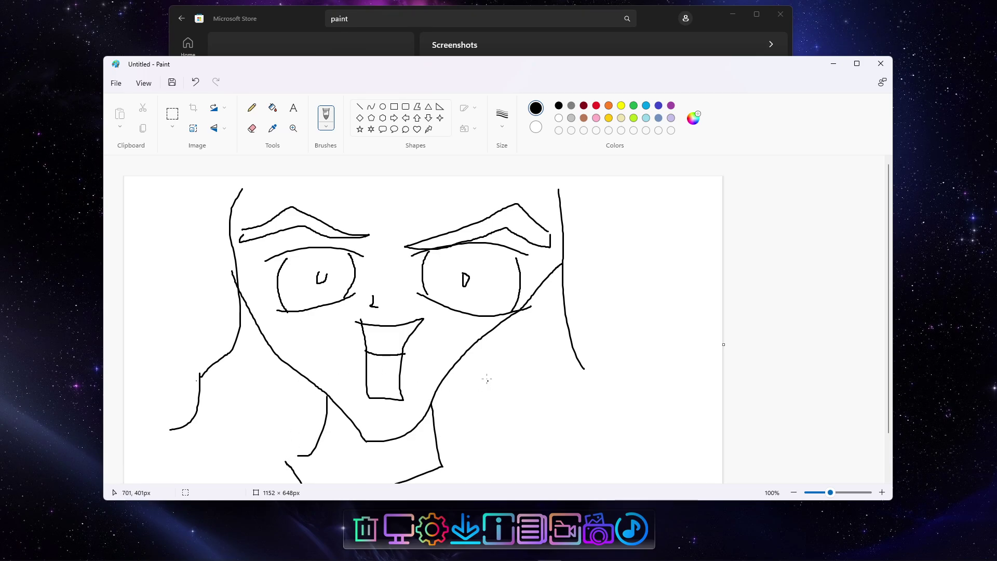
- Handwrite "I LOVE YOU GUYS" beside the face's chin and underline it
mouse_move(517, 380)
mouse_down()
mouse_move(536, 406)
mouse_move(549, 394)
mouse_move(647, 380)
mouse_move(639, 432)
mouse_up()
drag(657, 391, 687, 380)
mouse_move(519, 436)
mouse_down()
mouse_move(519, 464)
mouse_move(557, 437)
mouse_move(586, 468)
mouse_up()
click(560, 435)
drag(614, 416, 622, 445)
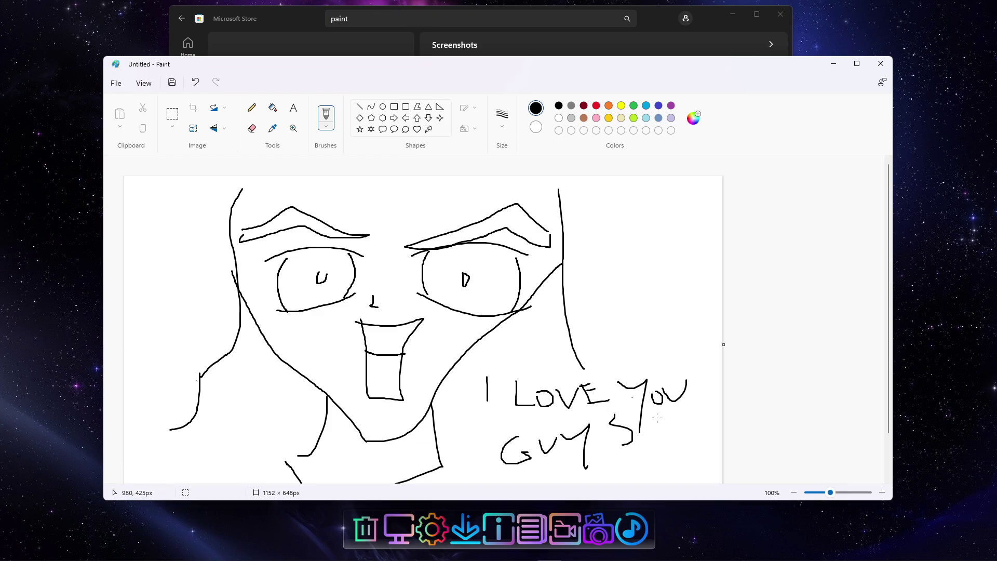
drag(632, 397, 658, 418)
drag(613, 466, 701, 433)
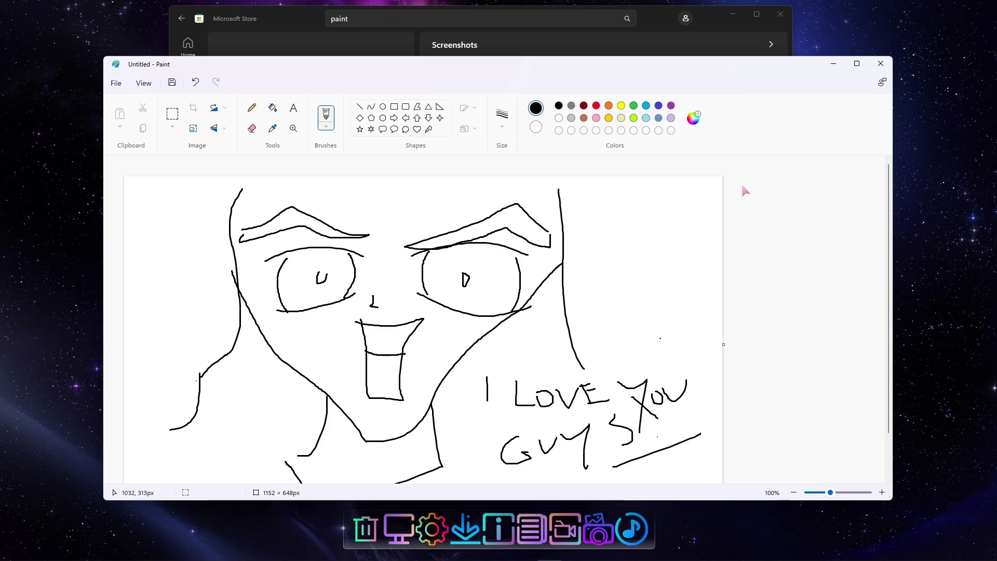
- Close Paint without saving the drawing, and close the Microsoft Store
click(880, 64)
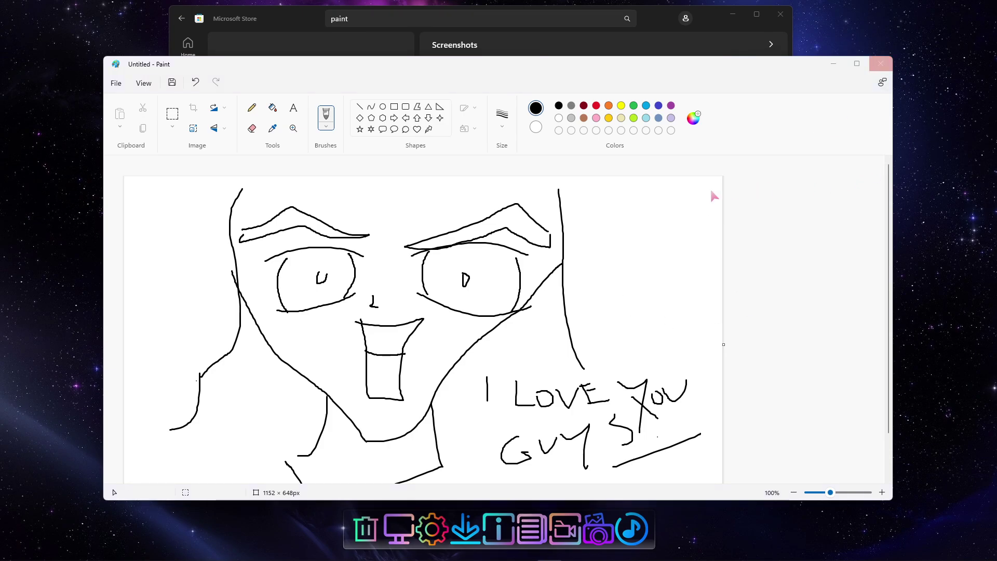
click(500, 309)
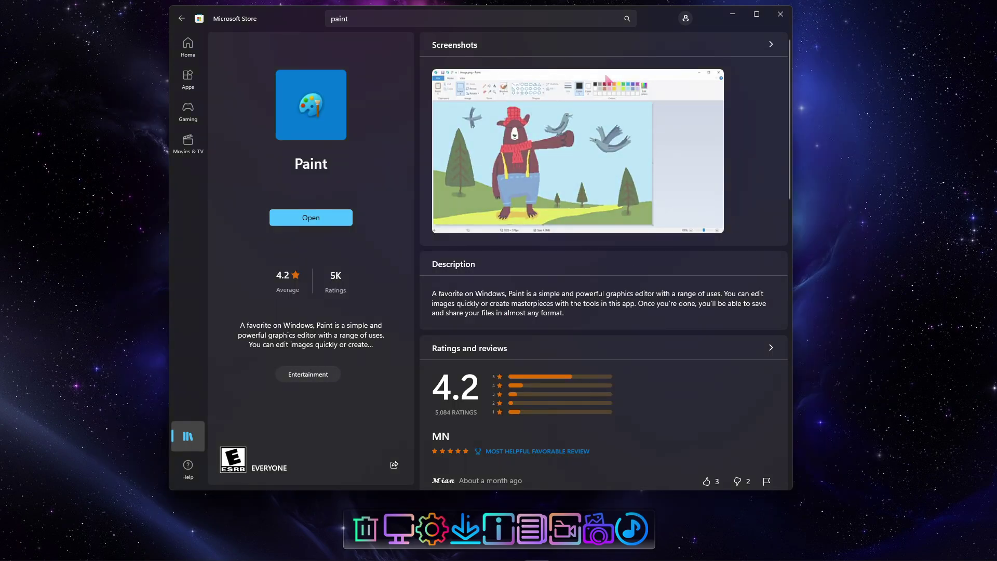
click(779, 17)
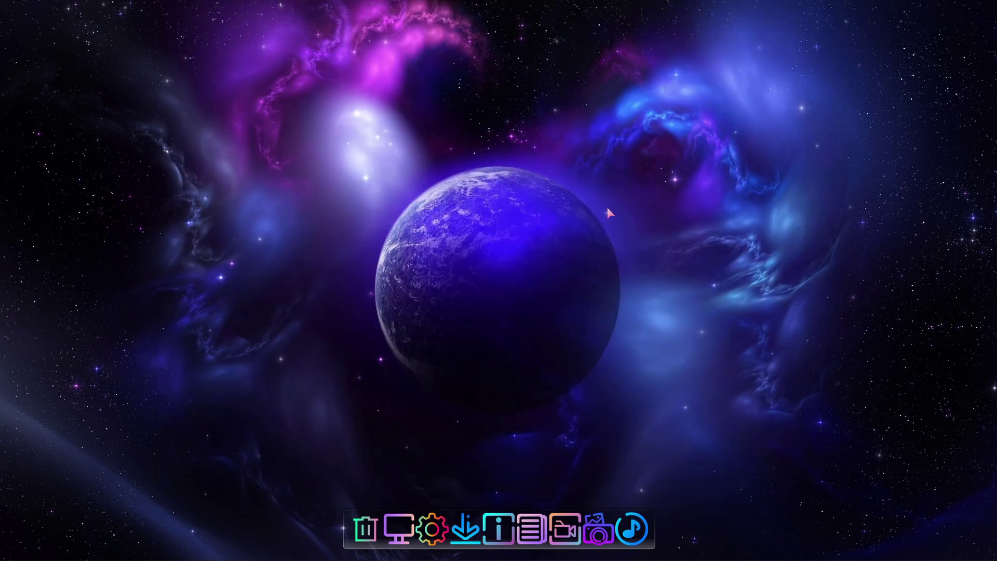
- Open the Language & region page in Windows Settings and review its preferred languages and region settings
right_click(263, 100)
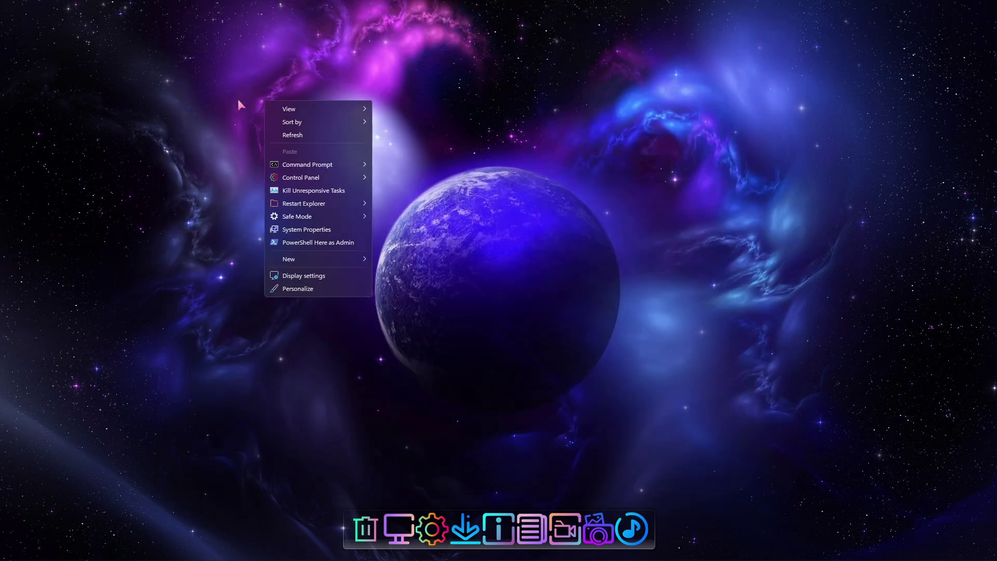
click(312, 288)
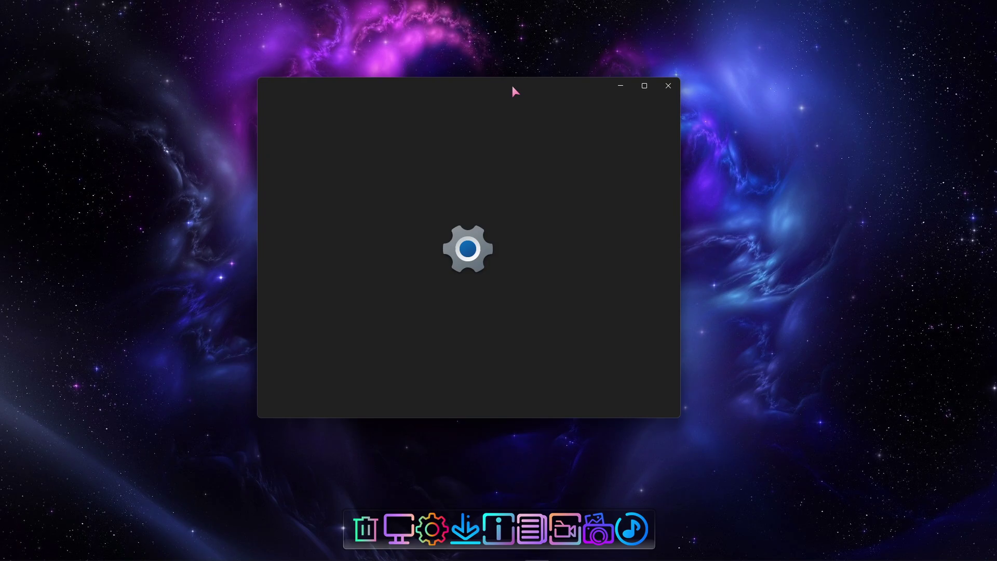
click(310, 314)
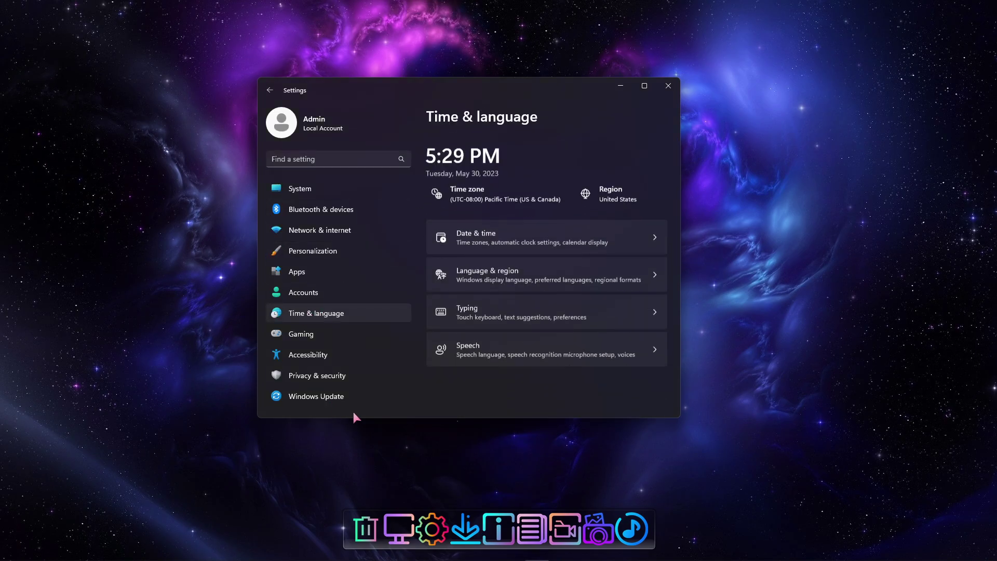
click(643, 271)
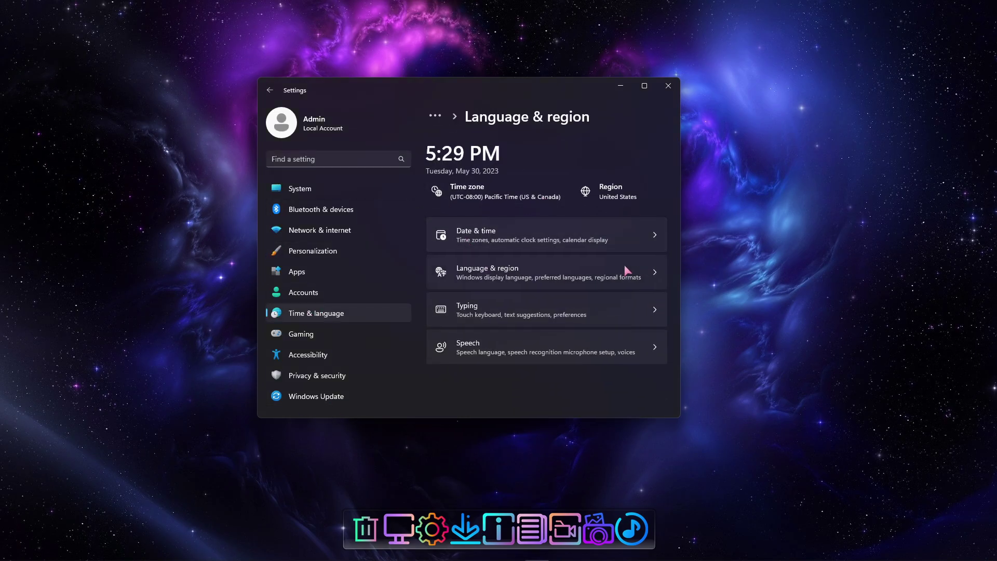
scroll(625, 282, down, 5)
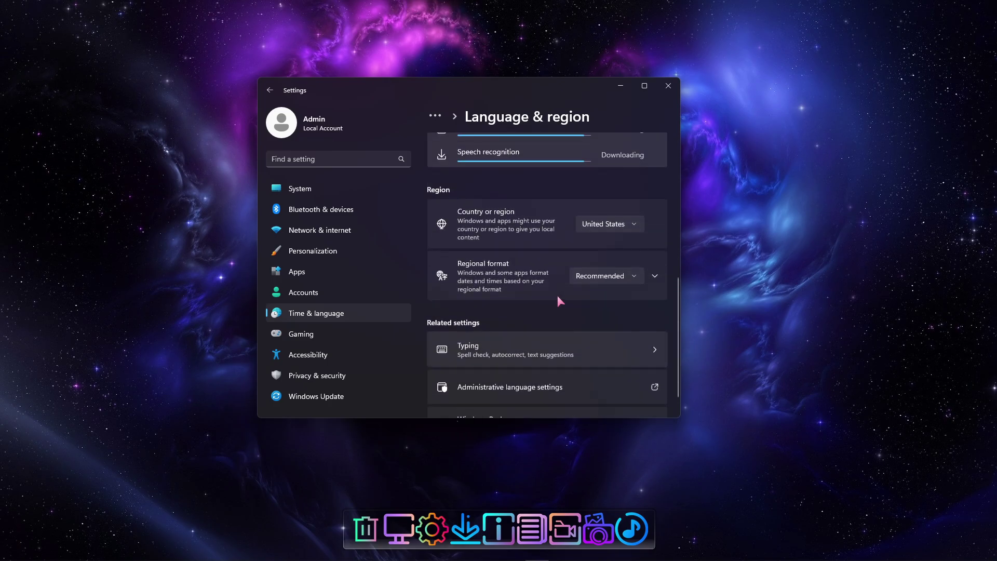
scroll(556, 295, up, 4)
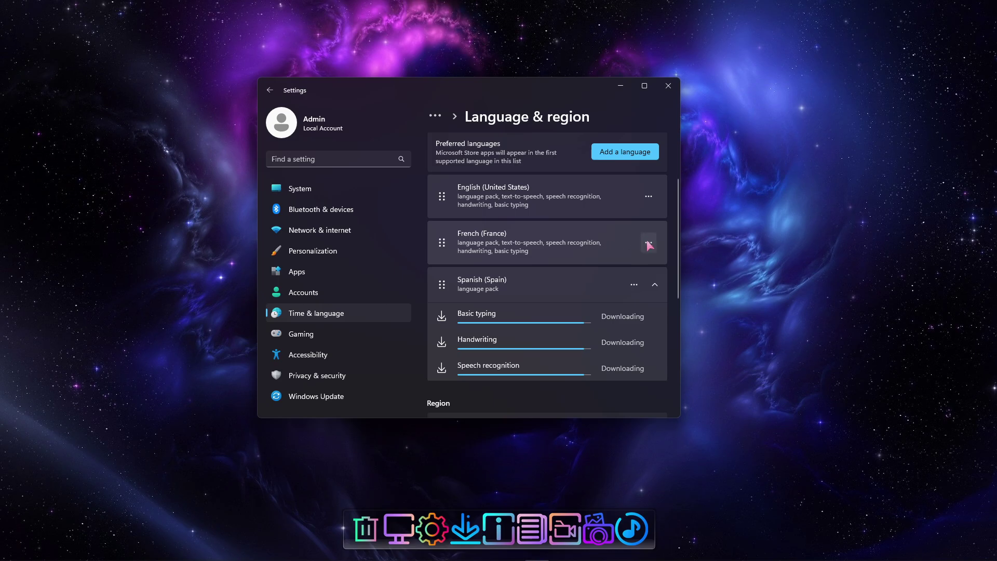
- Examine the language features and keyboards in the French (France) language options, and return to the language list
click(648, 243)
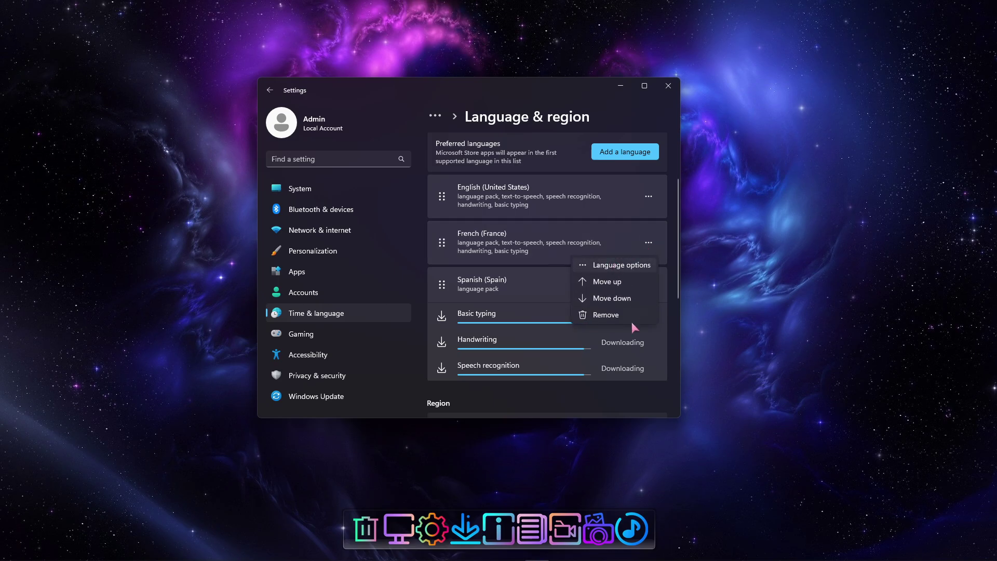
key(Return)
scroll(575, 161, down, 1)
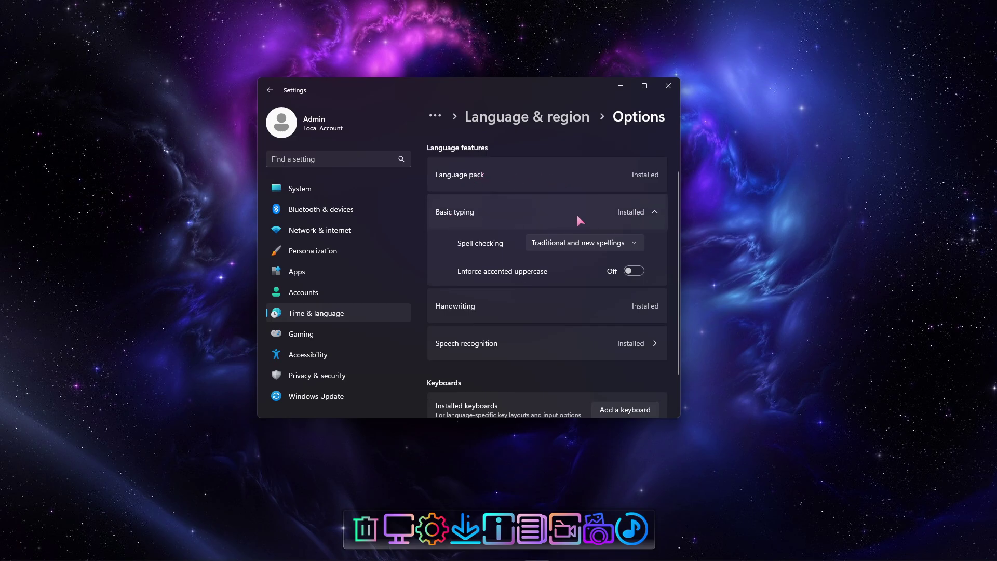
scroll(578, 215, down, 1)
scroll(456, 217, down, 1)
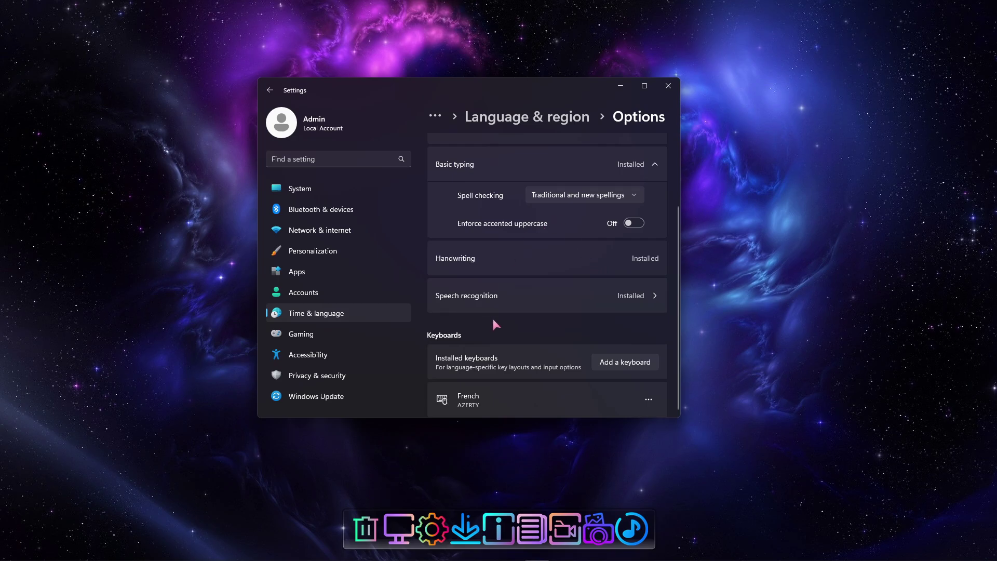
scroll(493, 319, up, 2)
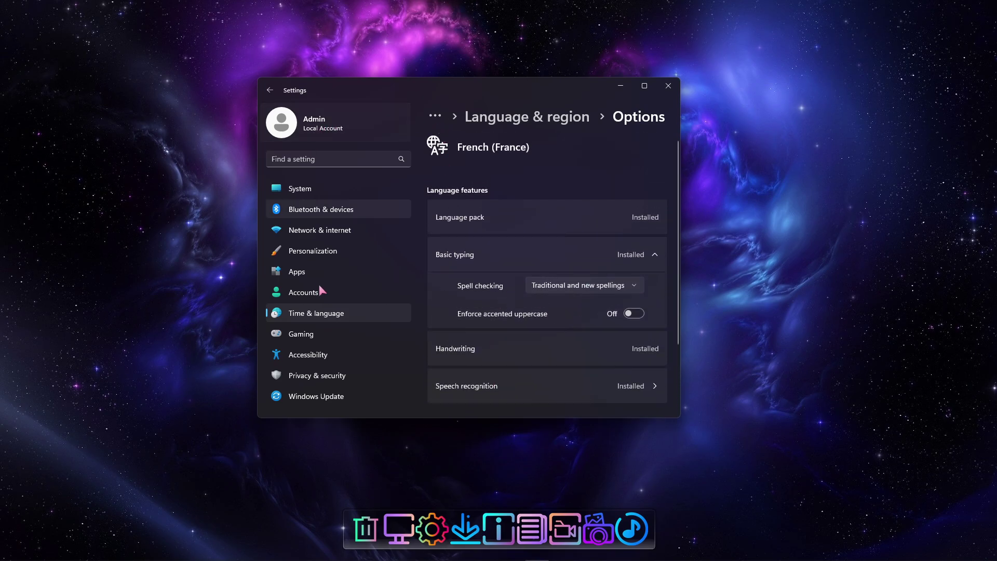
key(alt+Left)
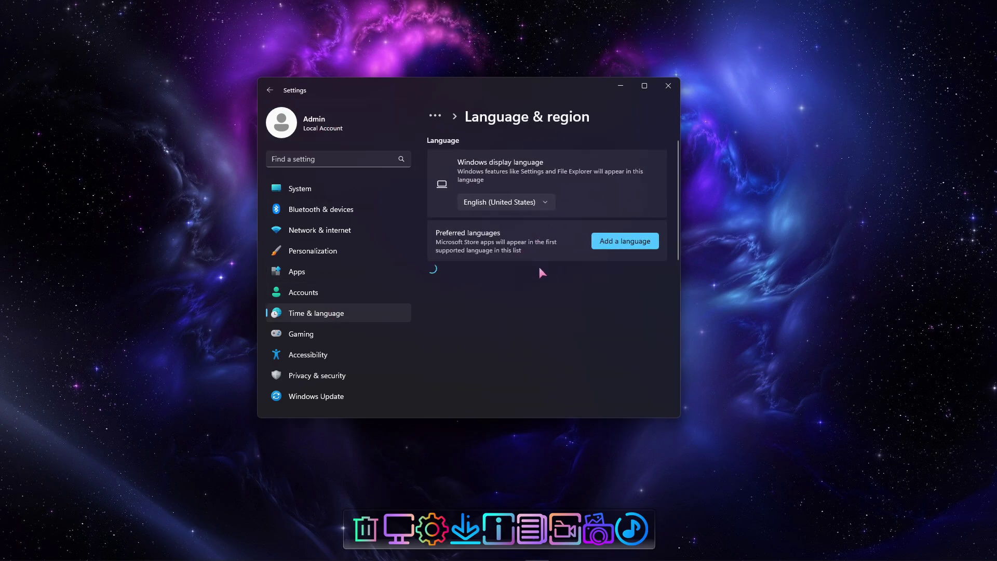
- Examine the feature downloads and keyboards in the Spanish (Spain) language options, and return to the language list
scroll(576, 338, down, 2)
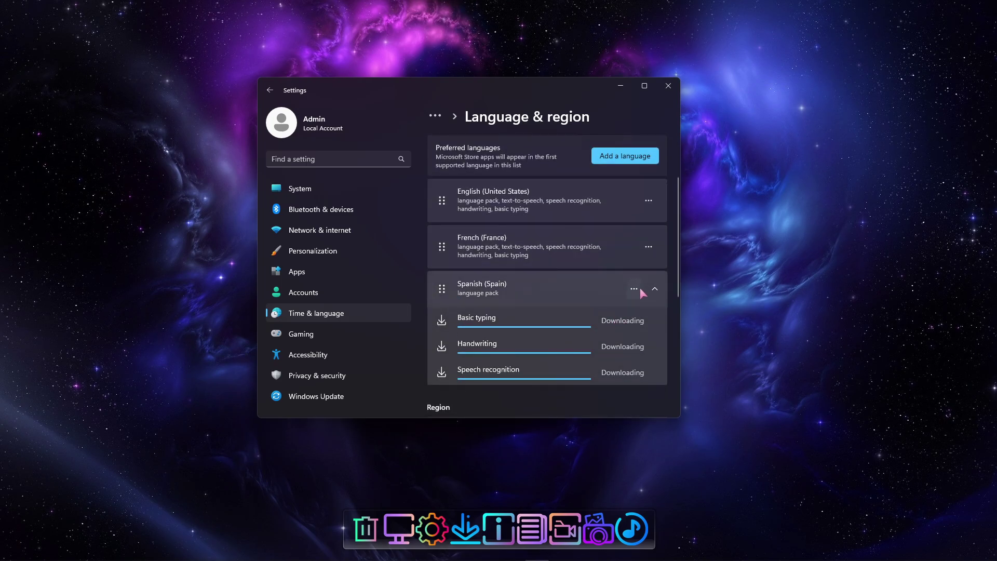
click(635, 290)
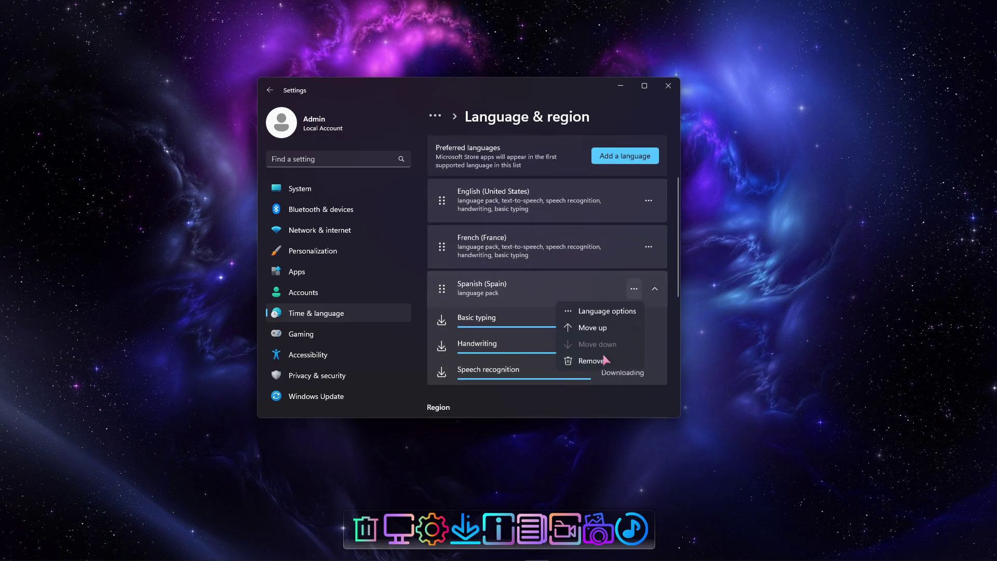
click(599, 315)
scroll(581, 279, down, 1)
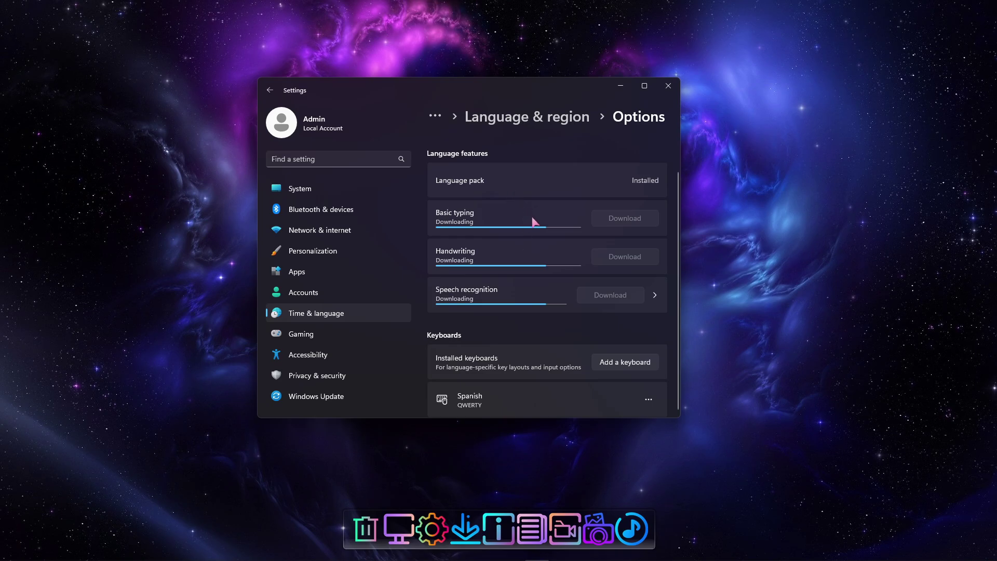
scroll(535, 222, up, 1)
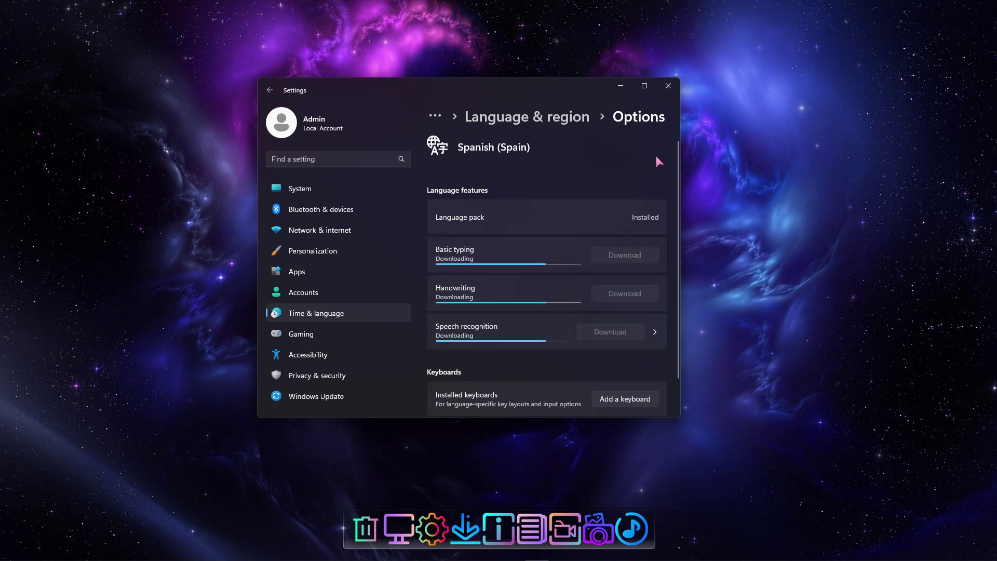
scroll(680, 171, down, 1)
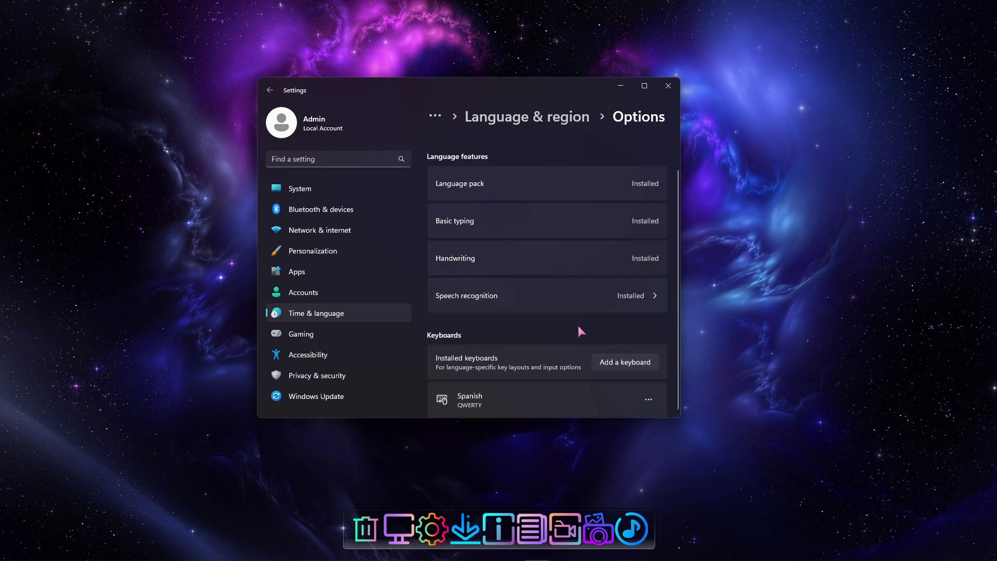
scroll(580, 330, up, 1)
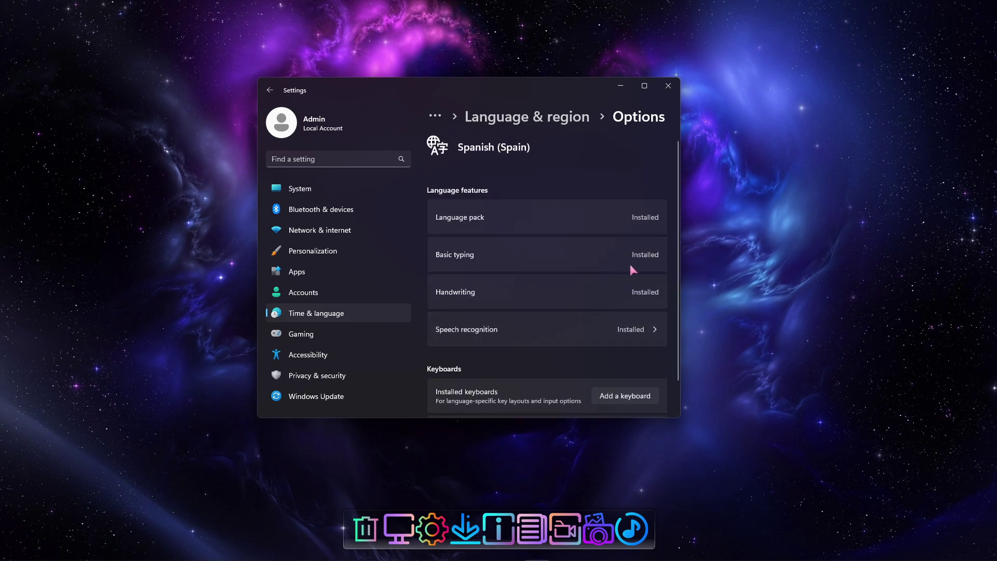
click(270, 91)
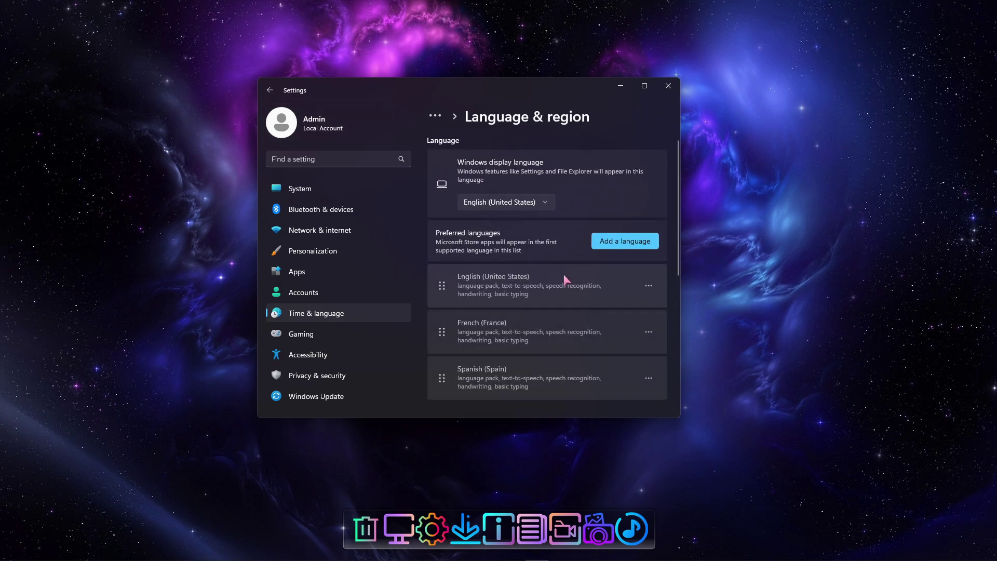
- Set the Windows display language to Español (España), sign out to apply it, and sign back in
click(547, 200)
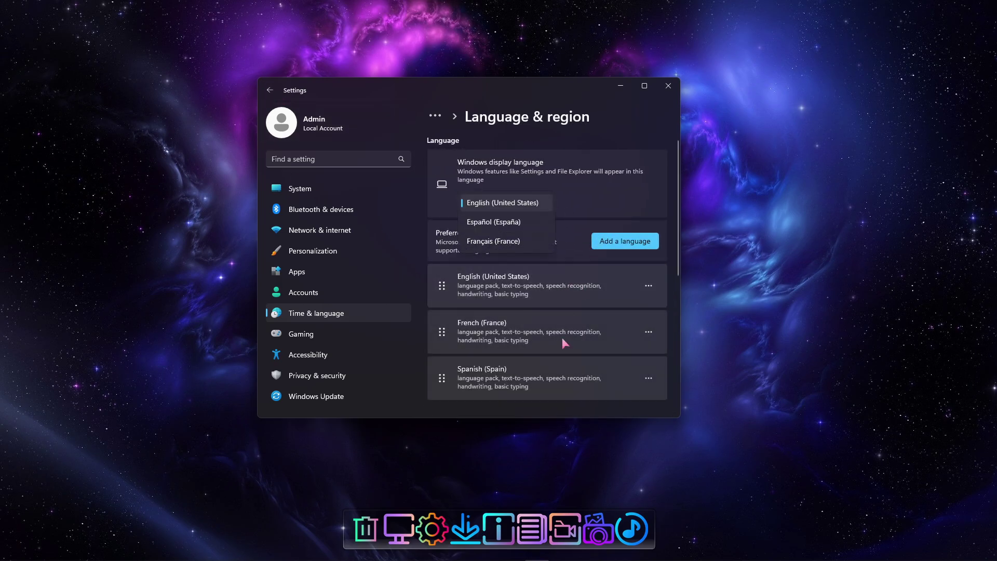
click(503, 227)
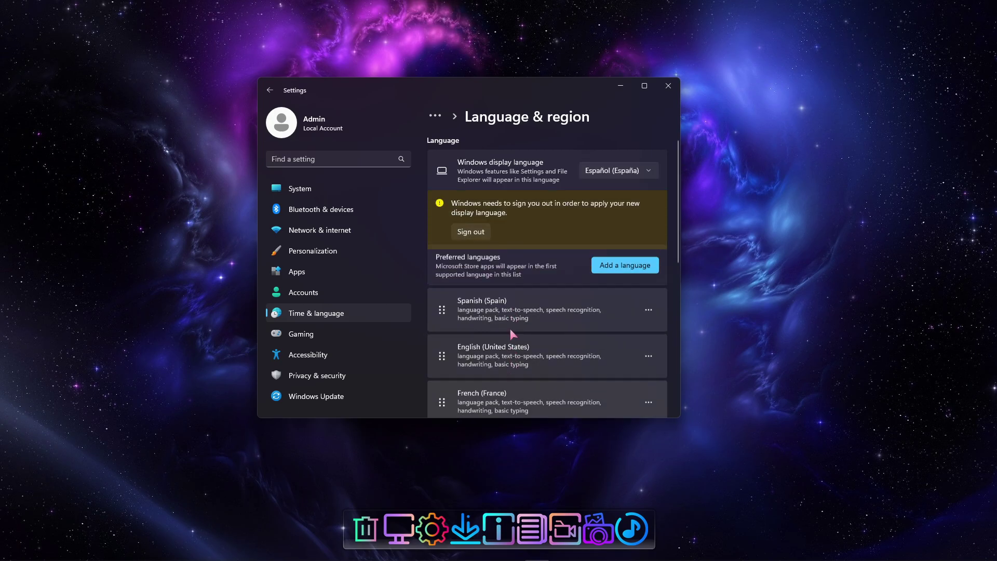
click(457, 232)
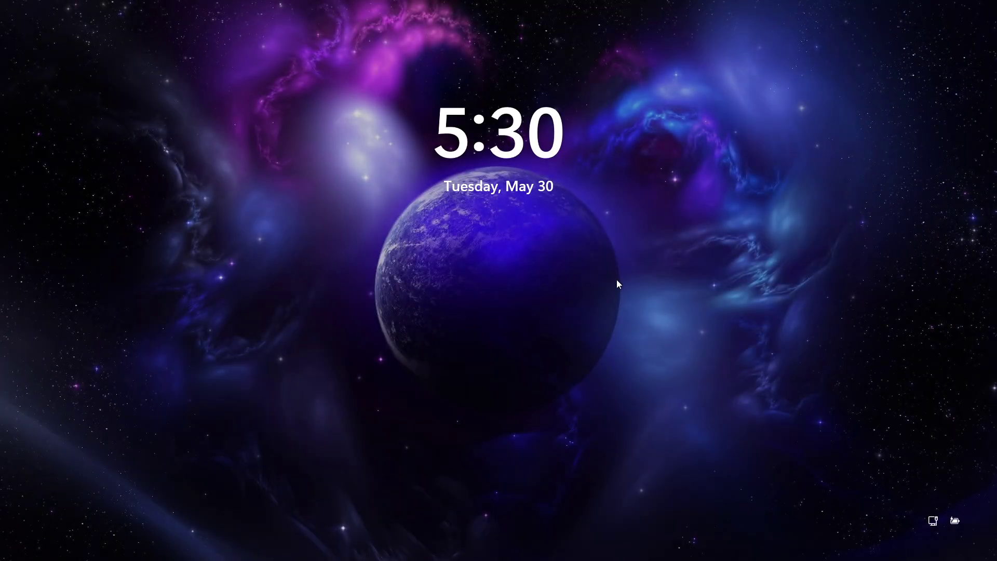
click(617, 283)
key(Return)
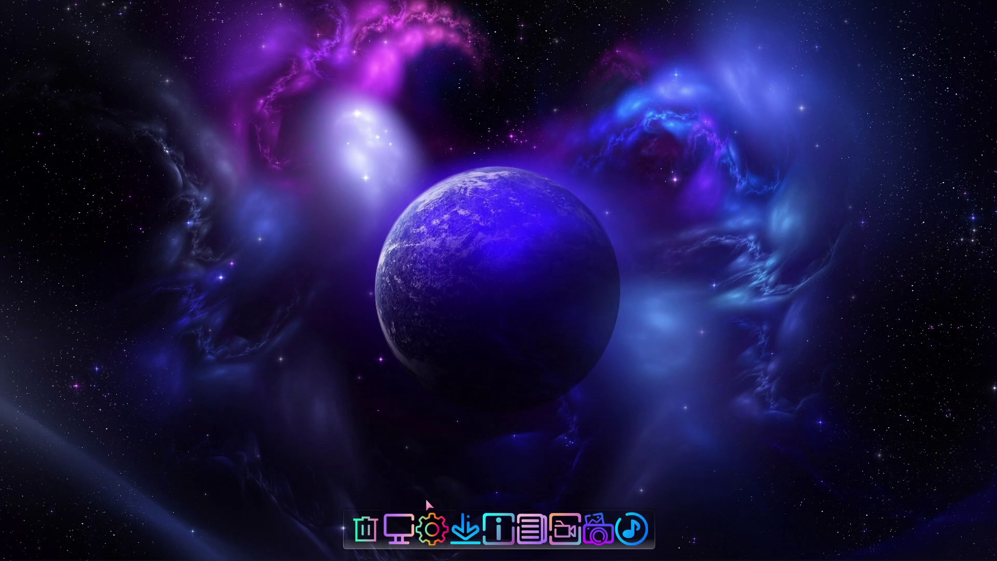
- Examine the Spanish-language Este equipo window and its folder options, and close them without changes
click(398, 527)
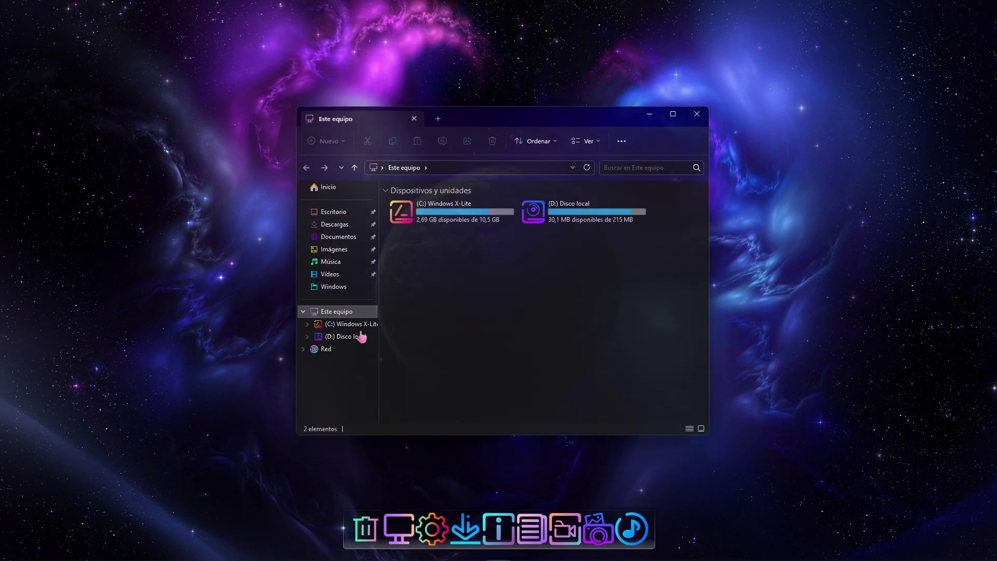
click(622, 142)
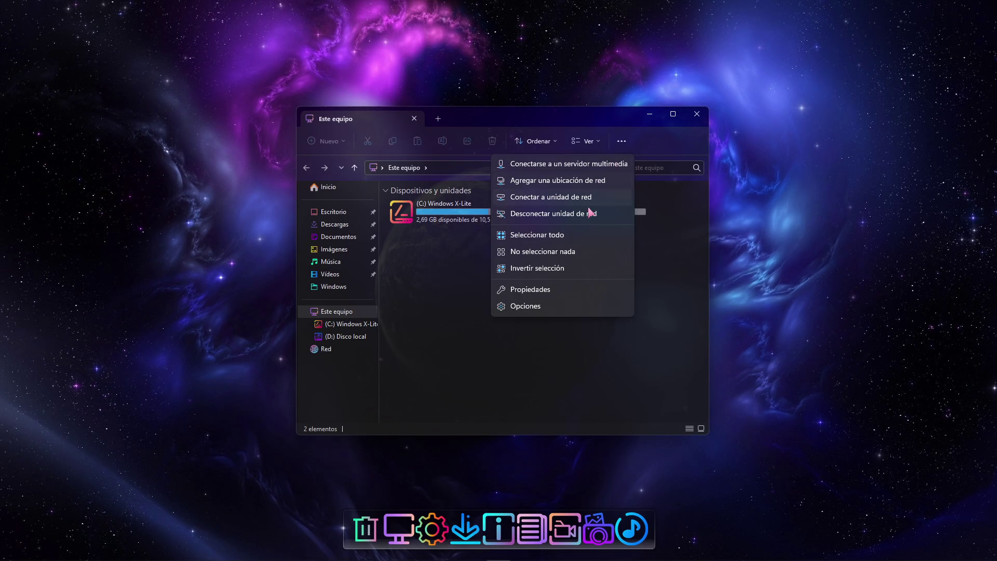
click(571, 306)
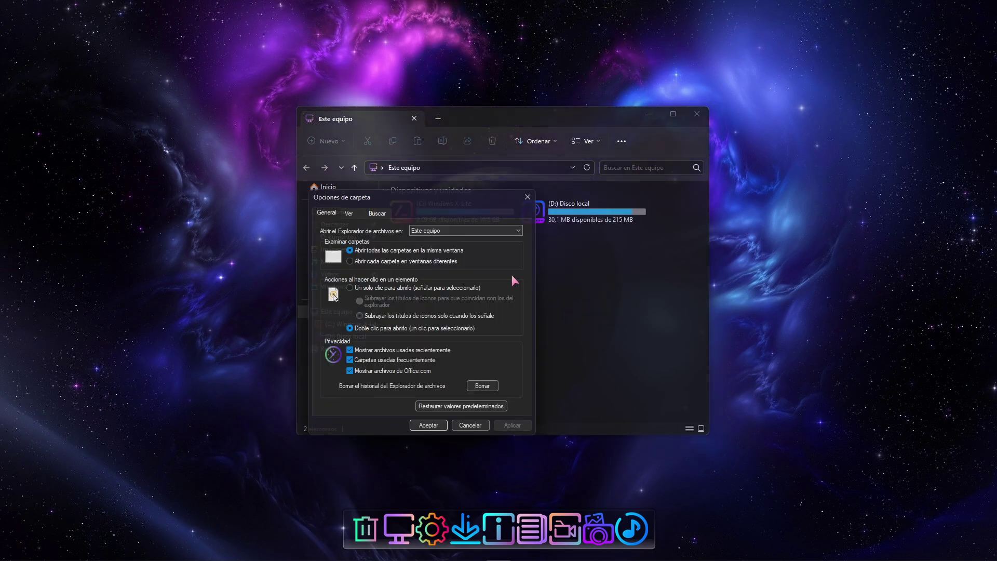
click(481, 426)
click(701, 118)
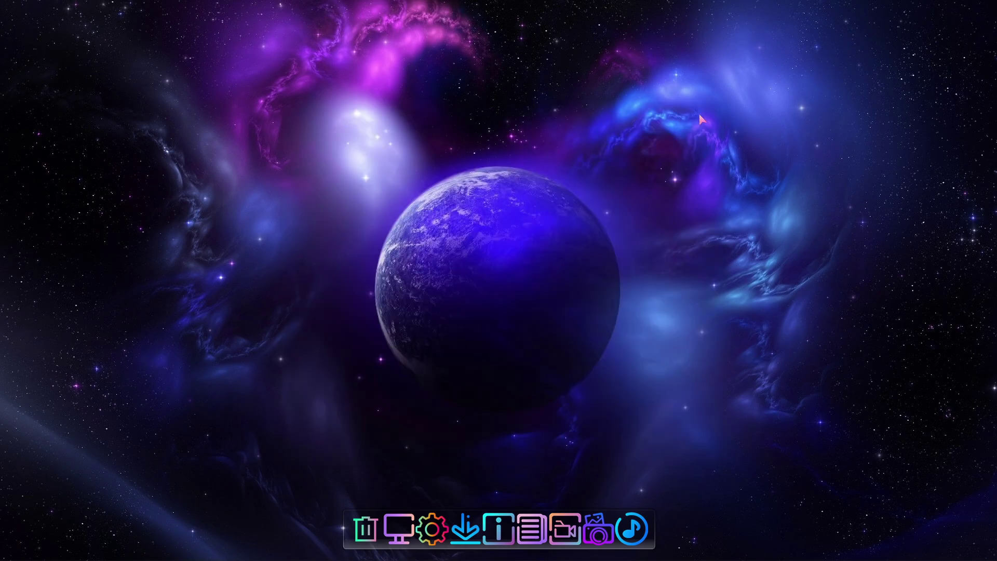
- Open the Windows settings from the desktop and review the Spanish Sistema and Personalización pages
right_click(342, 148)
click(373, 325)
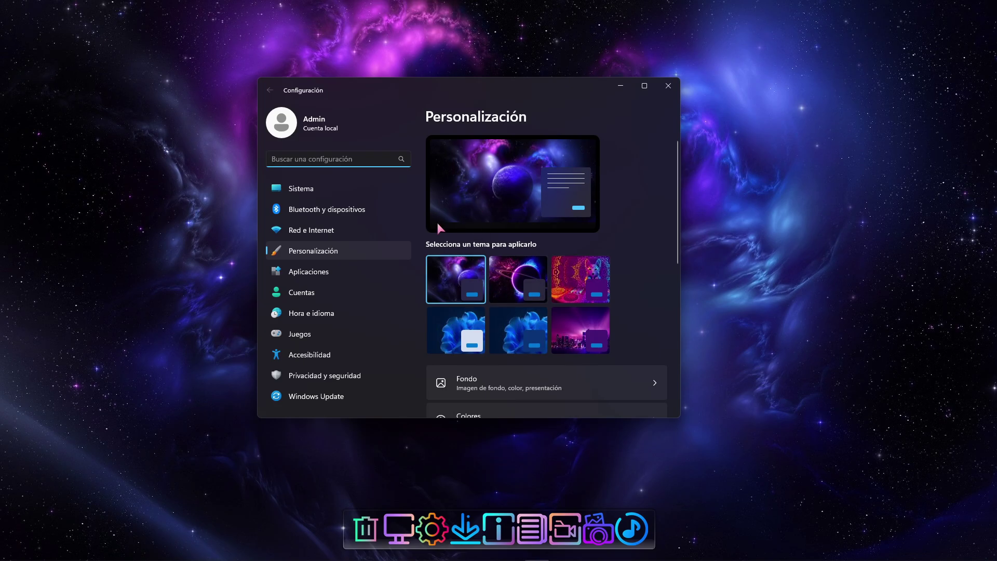
click(295, 191)
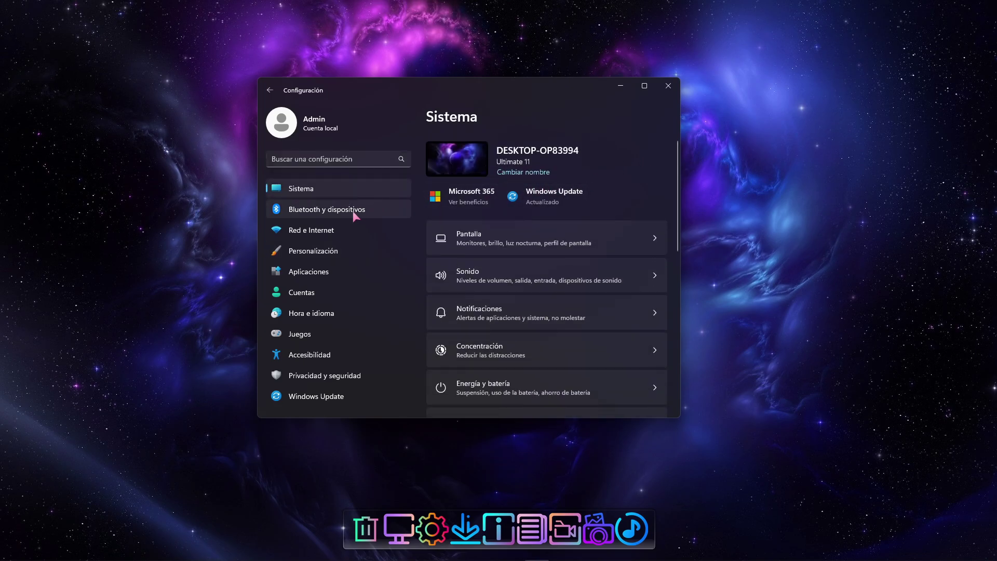
click(330, 252)
scroll(578, 202, down, 7)
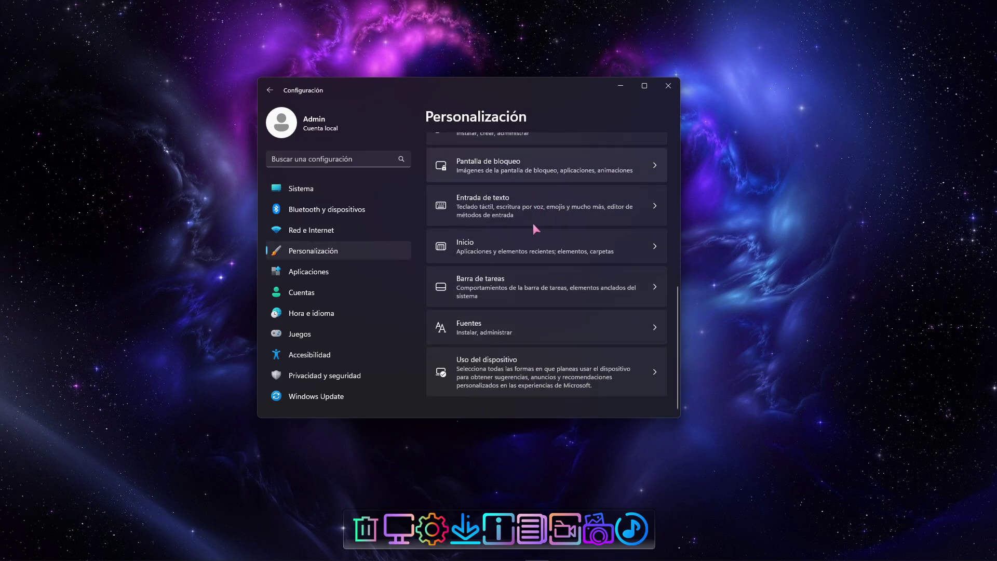
- Review the Aplicaciones, Hora e idioma and Windows Update settings pages in Spanish
click(307, 272)
scroll(599, 229, down, 1)
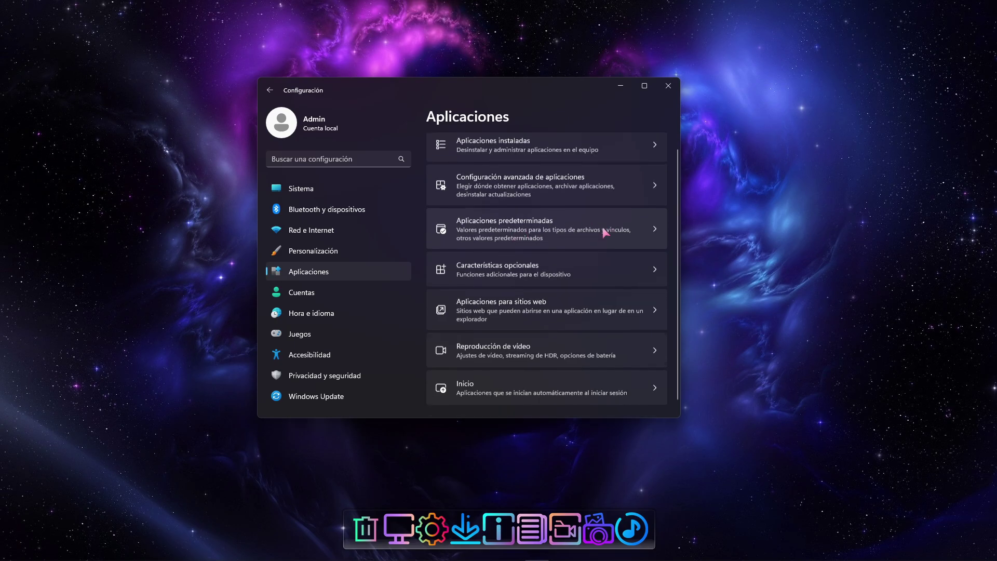
click(319, 313)
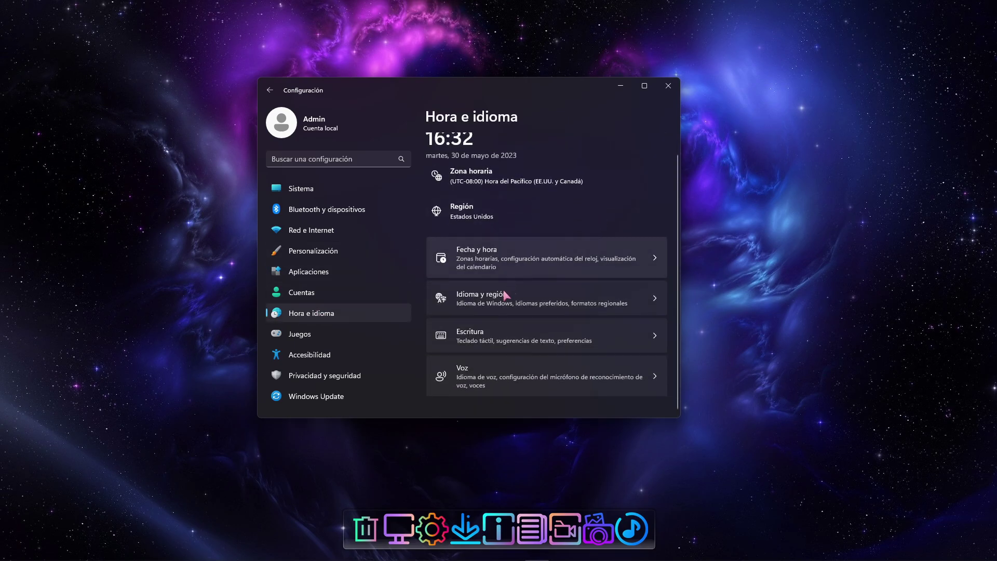
click(338, 396)
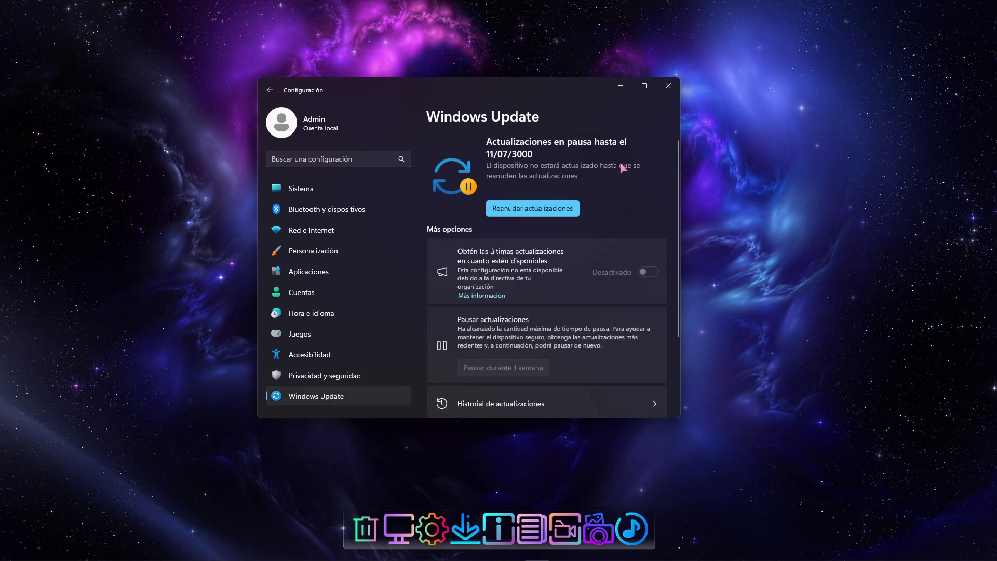
mouse_move(679, 168)
mouse_down()
mouse_move(678, 257)
mouse_move(680, 154)
mouse_up()
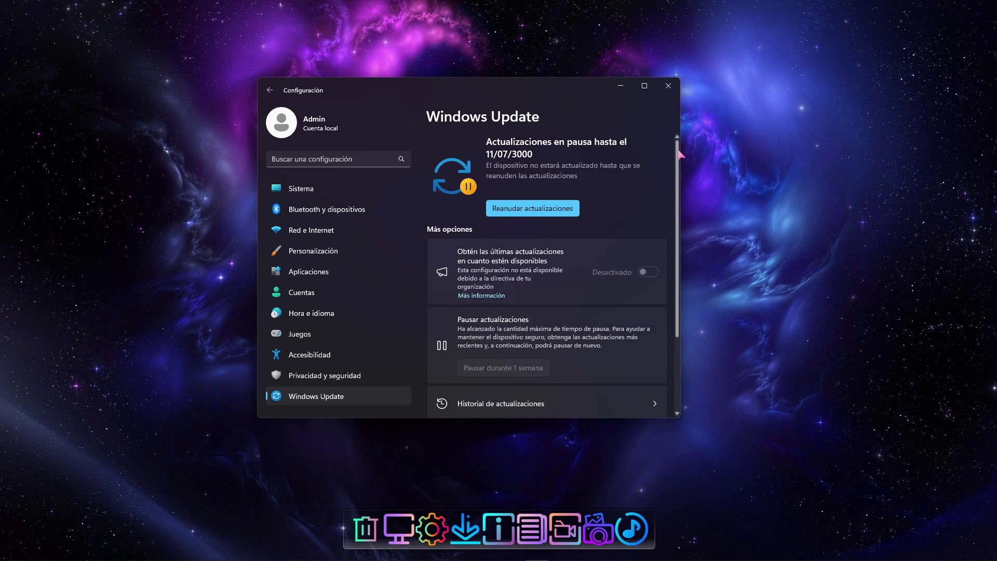
- Set the Windows display language to Français (France), sign out to apply it, and sign back in
click(307, 311)
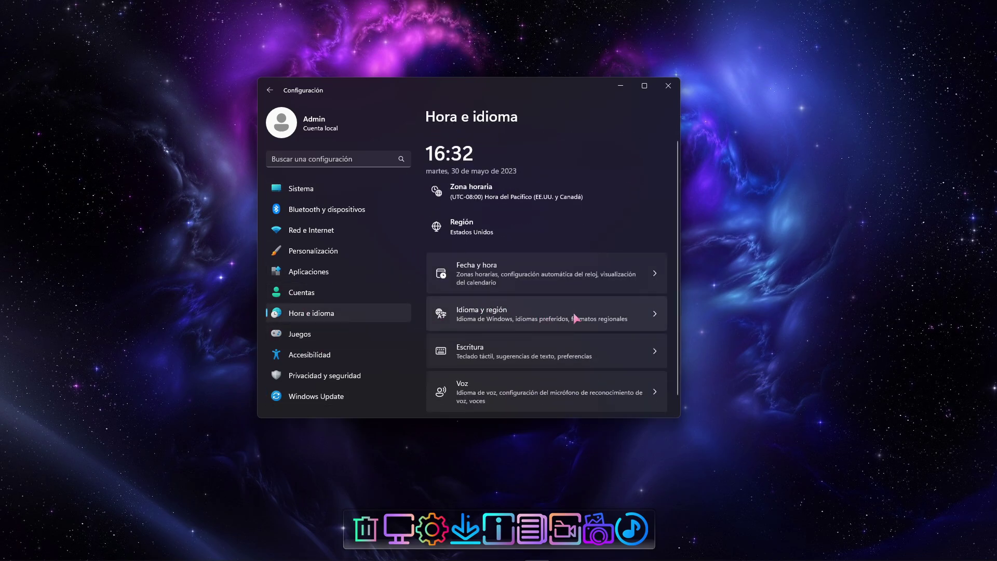
click(575, 318)
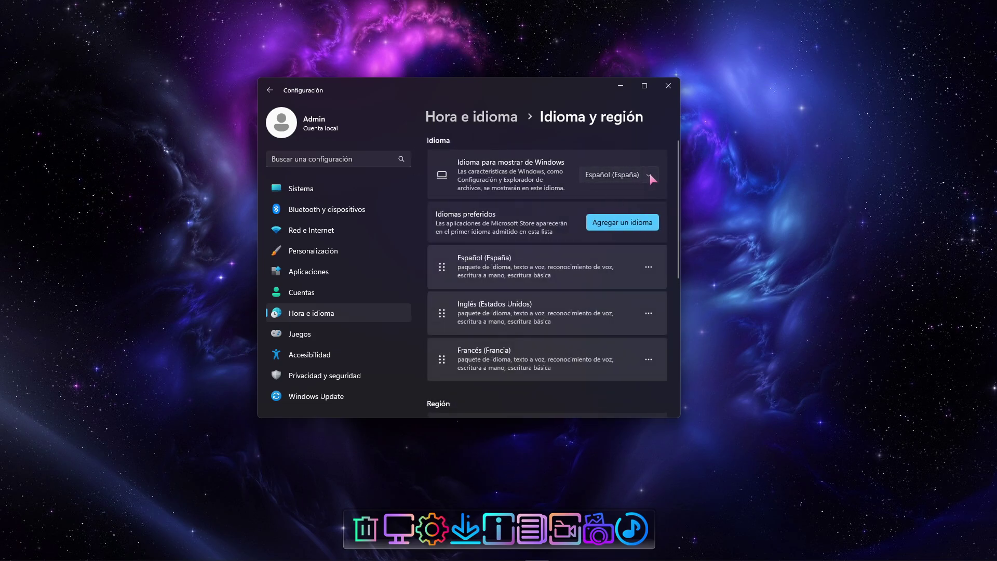
click(649, 175)
click(610, 195)
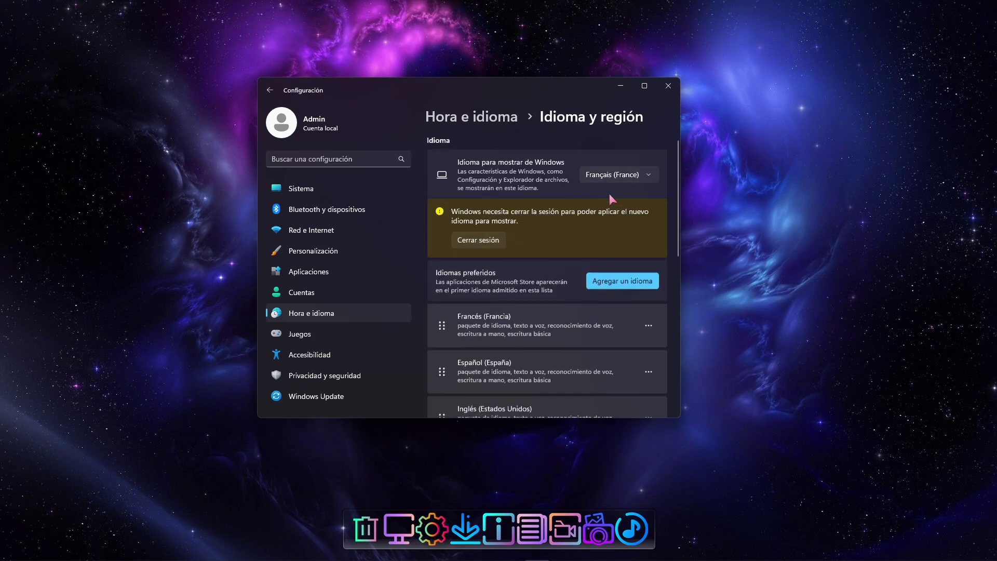
click(488, 242)
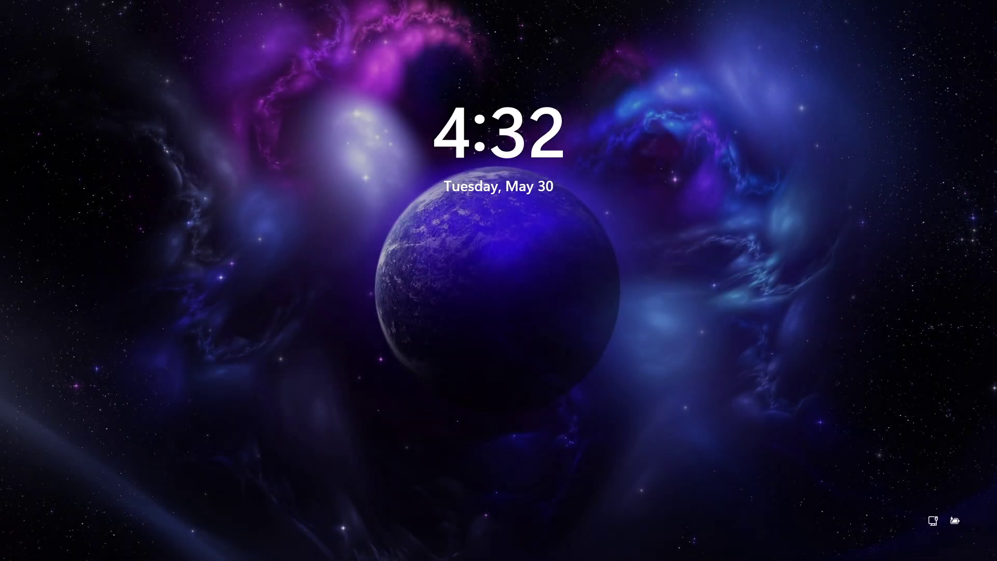
click(625, 276)
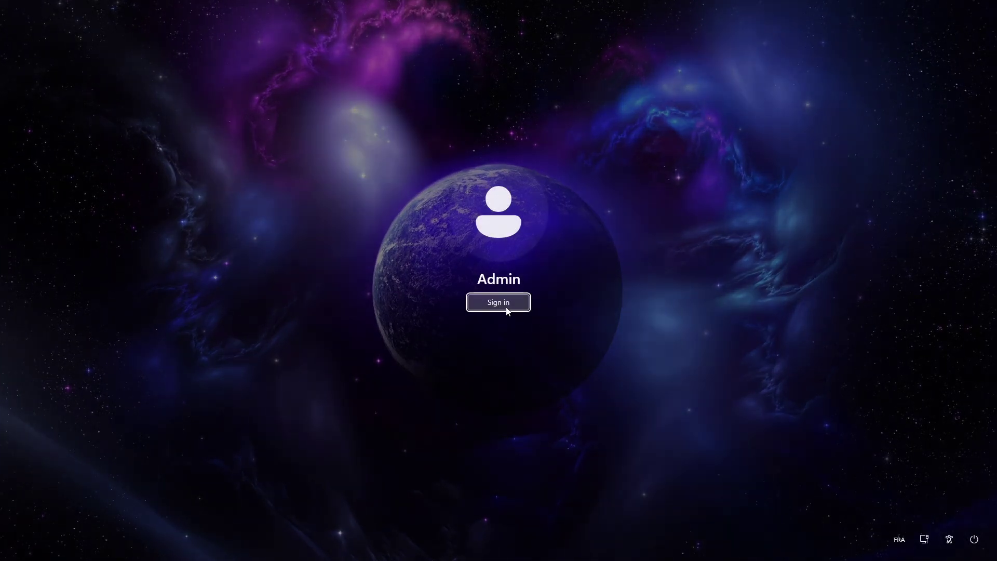
click(507, 309)
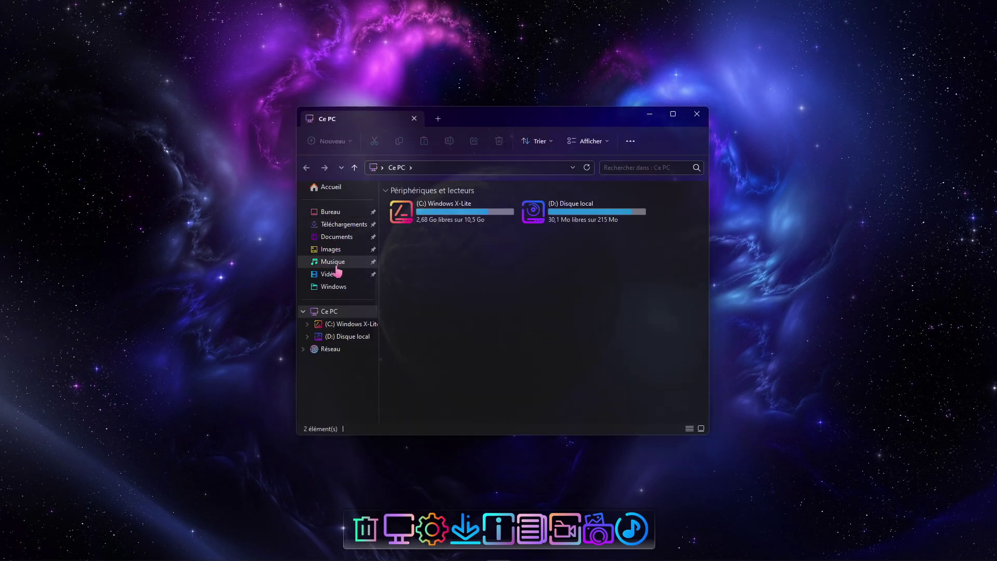
- Examine the Accueil quick-access folders and the French view options in the file explorer
click(331, 188)
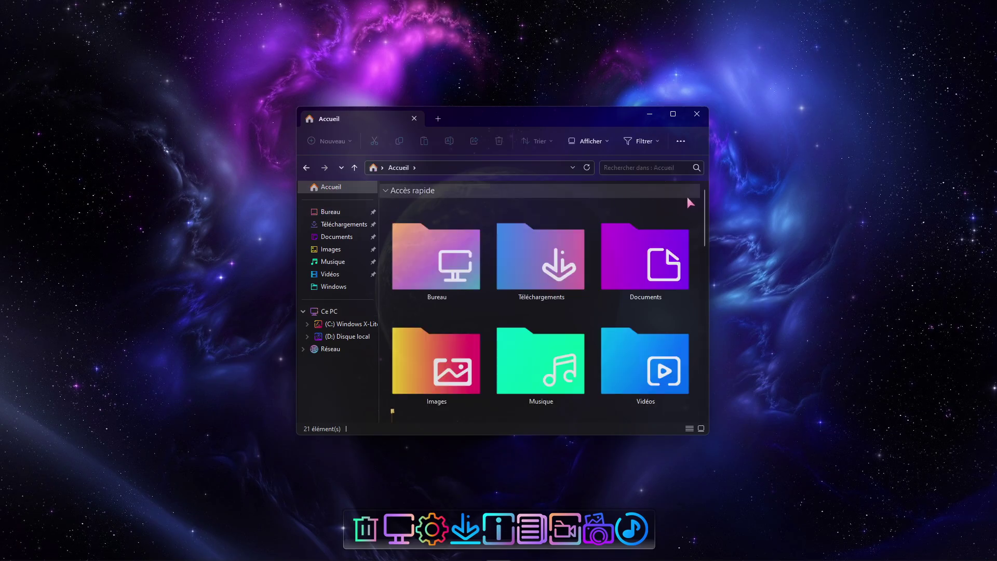
mouse_move(705, 208)
mouse_down()
mouse_move(710, 242)
mouse_move(694, 205)
mouse_up()
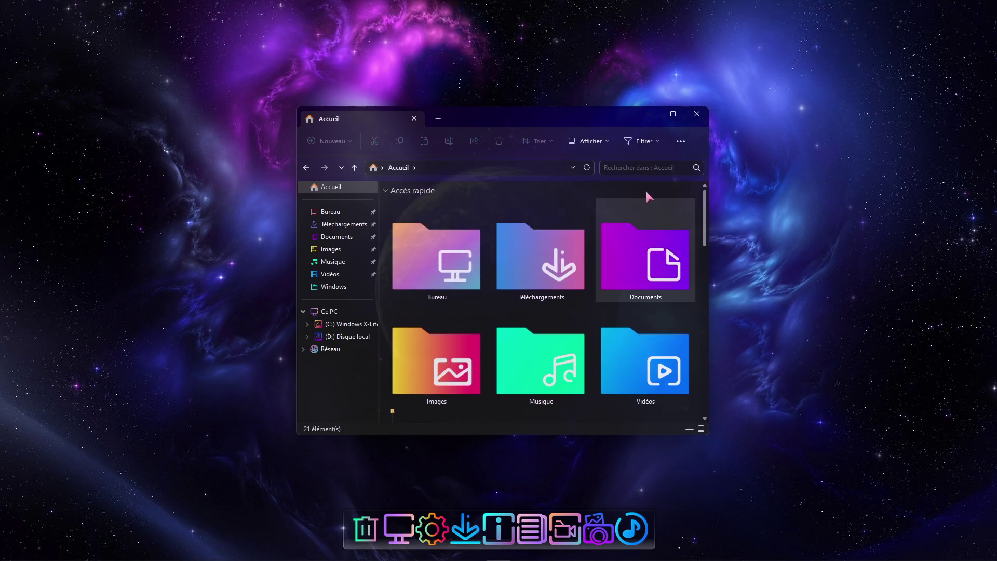
click(606, 141)
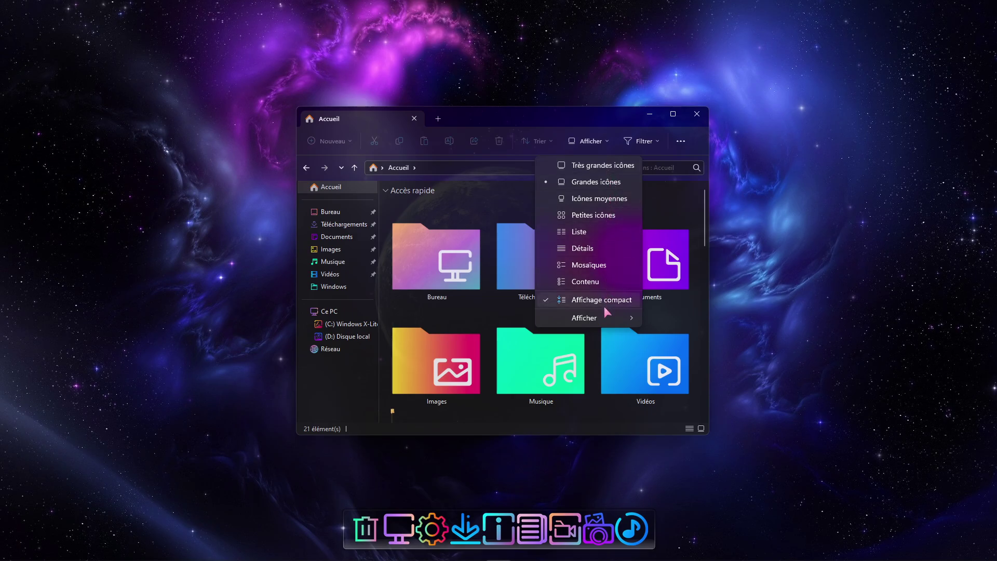
mouse_move(608, 319)
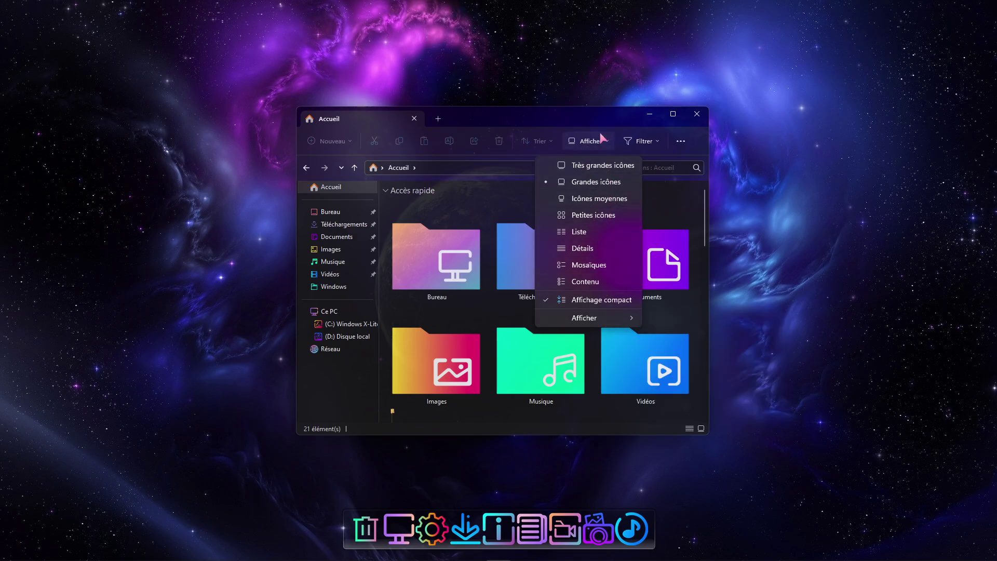
- Examine the general folder options in French, moving the dialog aside, and close it and the file explorer
click(680, 142)
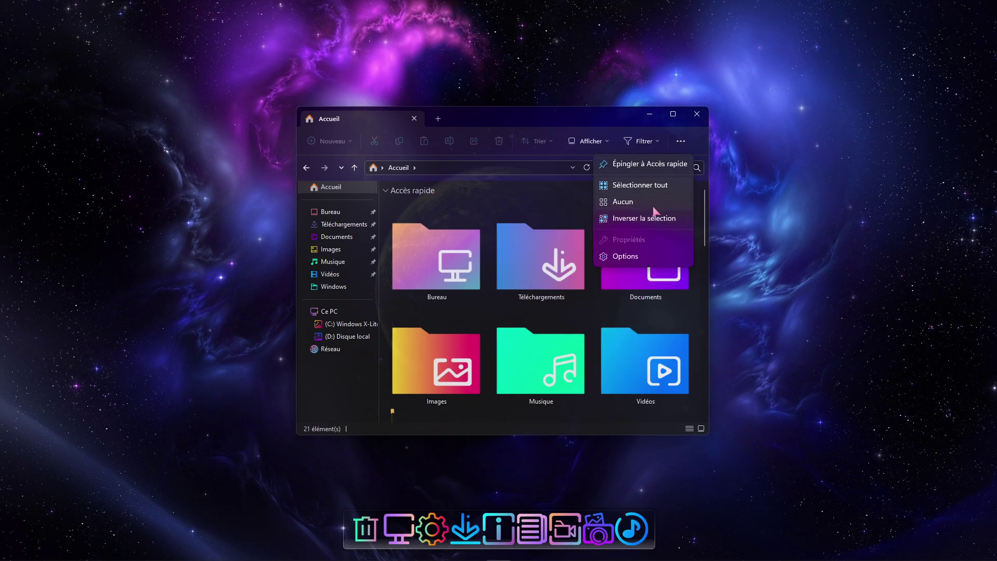
click(631, 255)
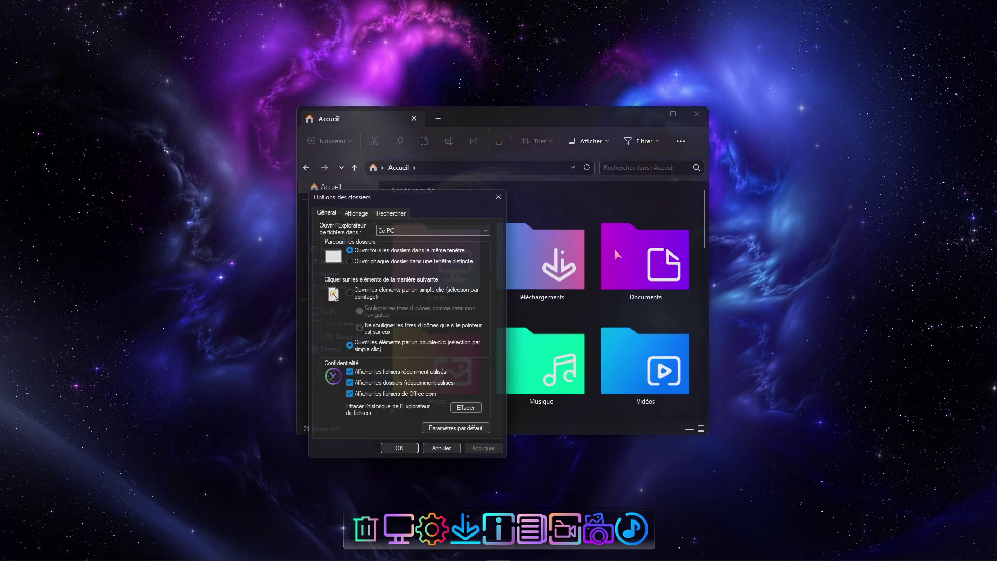
drag(418, 200, 189, 176)
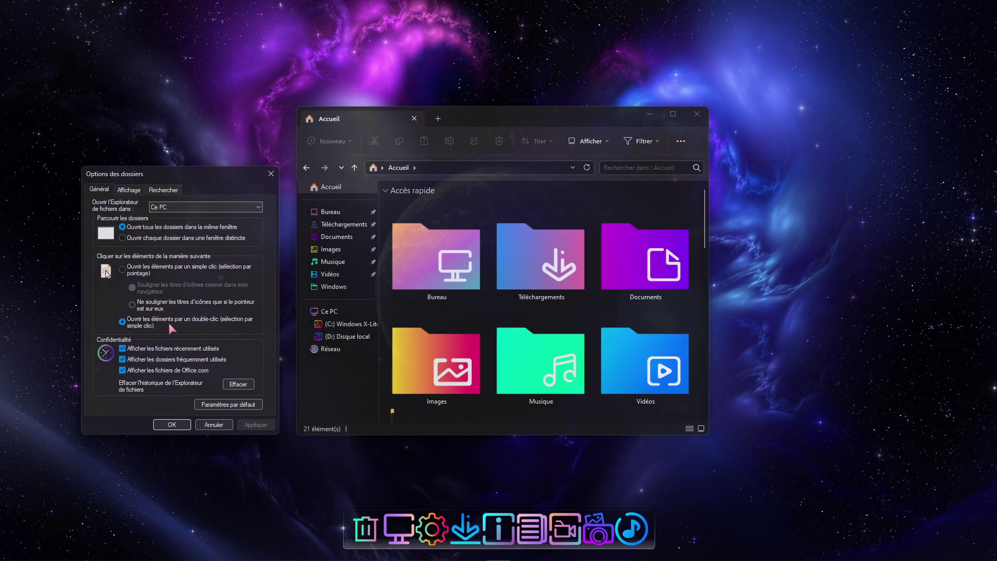
click(270, 175)
click(696, 114)
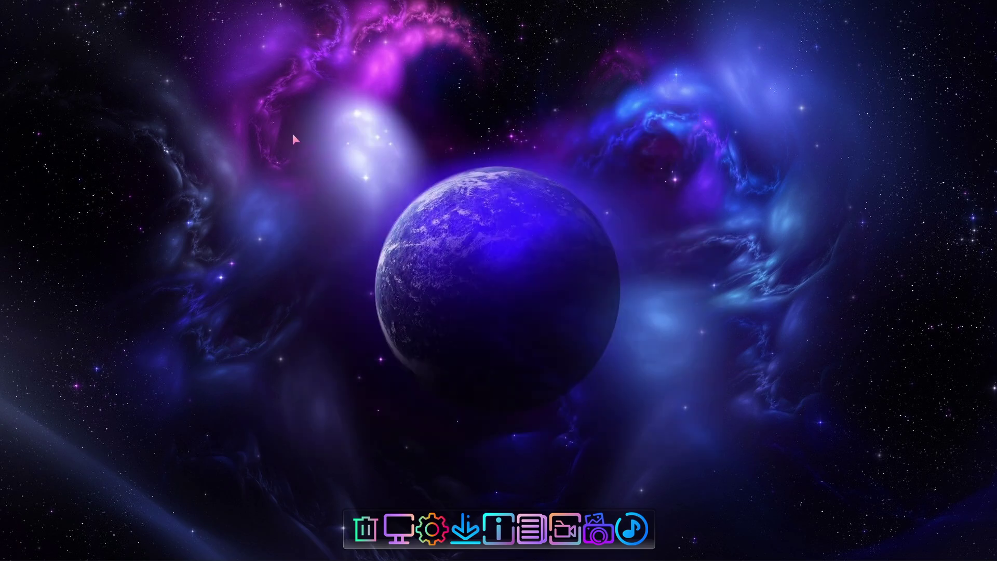
- Open the Windows settings from the desktop and review the Système, Bluetooth et appareils and Réseau et Internet pages in French
right_click(292, 131)
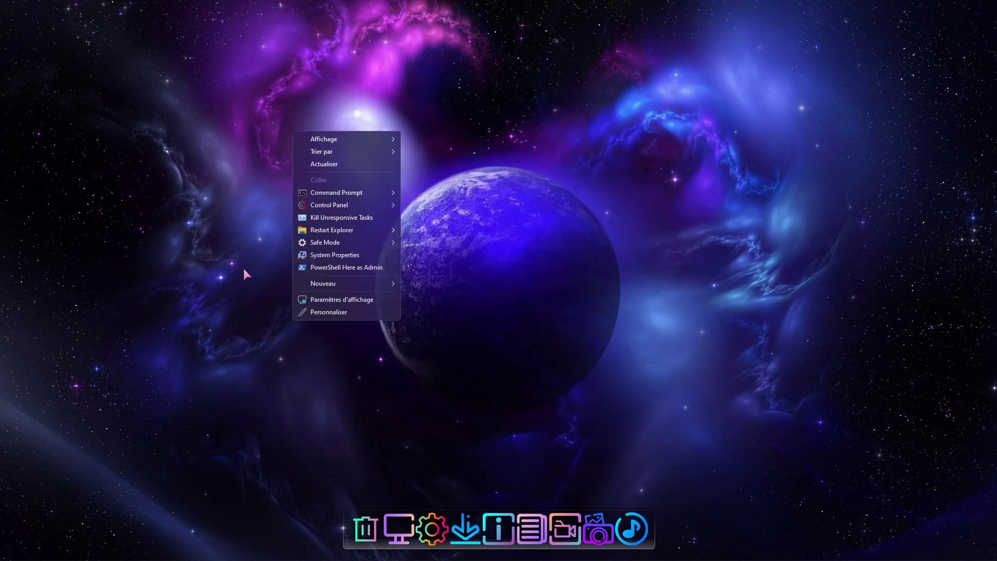
click(316, 311)
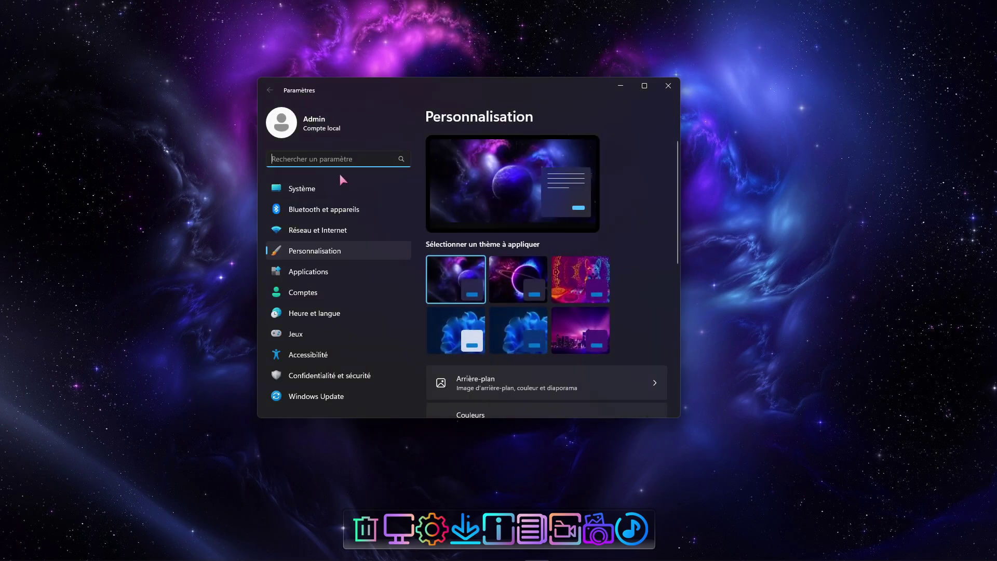
click(302, 190)
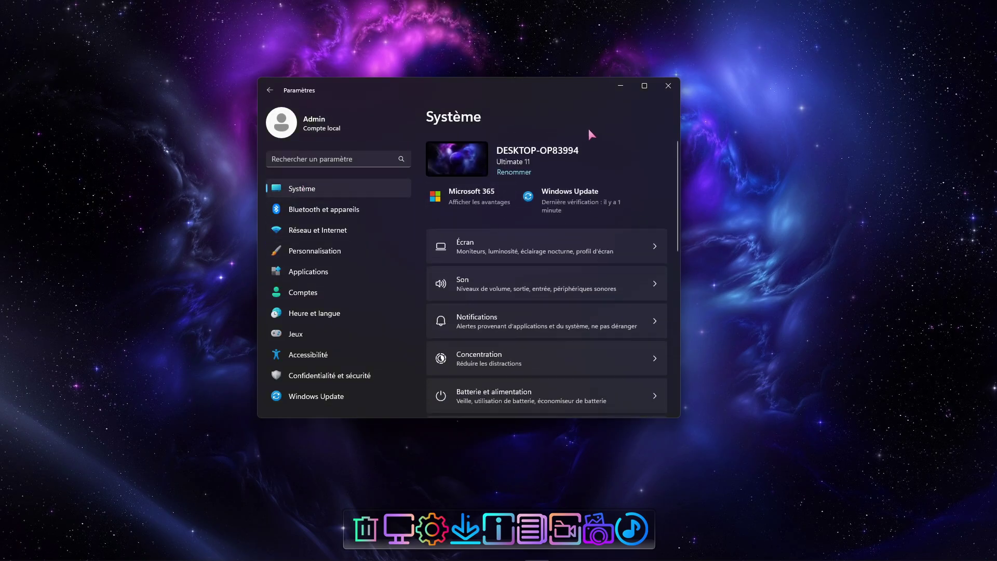
drag(677, 183, 680, 346)
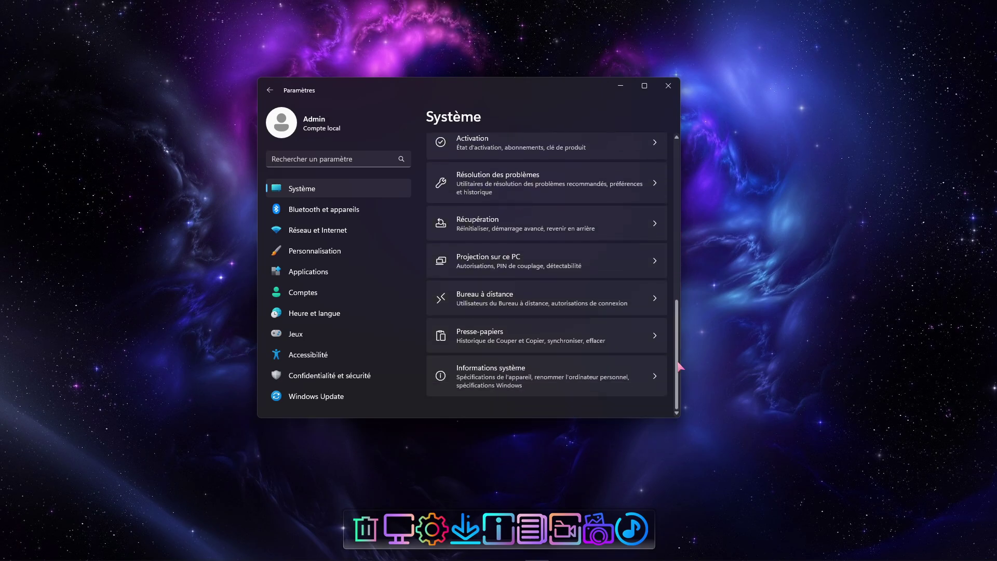
click(349, 213)
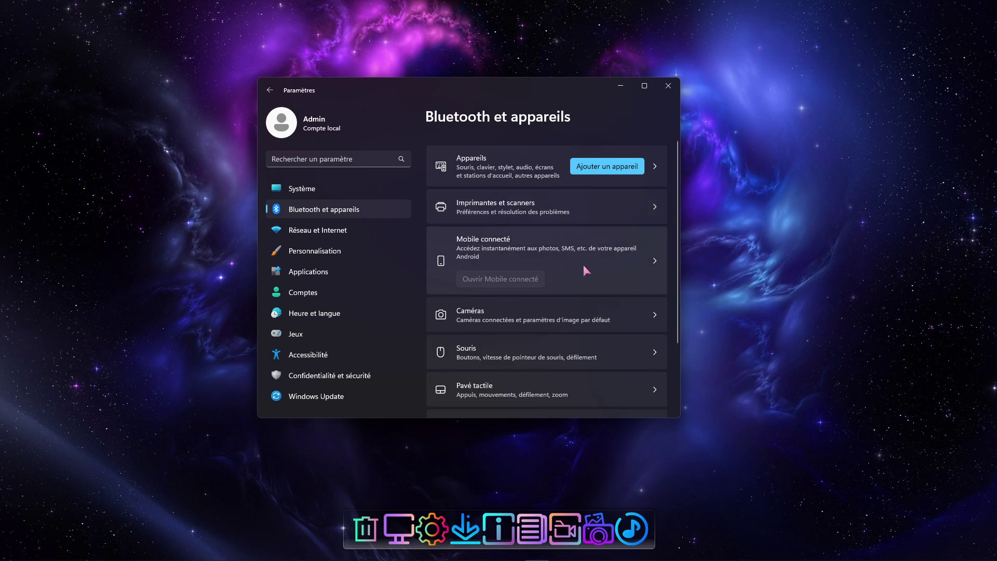
click(330, 232)
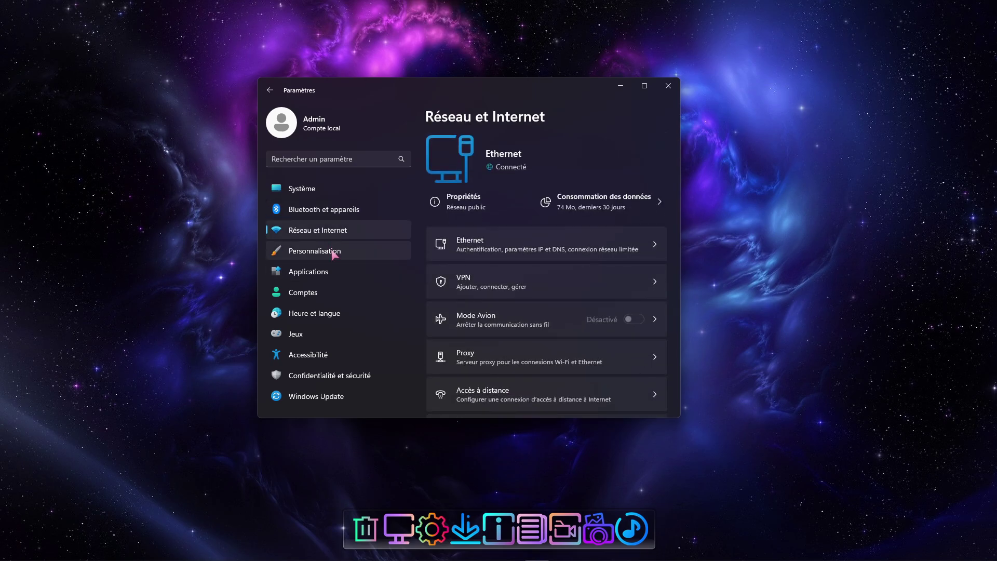
- Review the Personnalisation, Applications and Windows Update settings pages in French
click(333, 253)
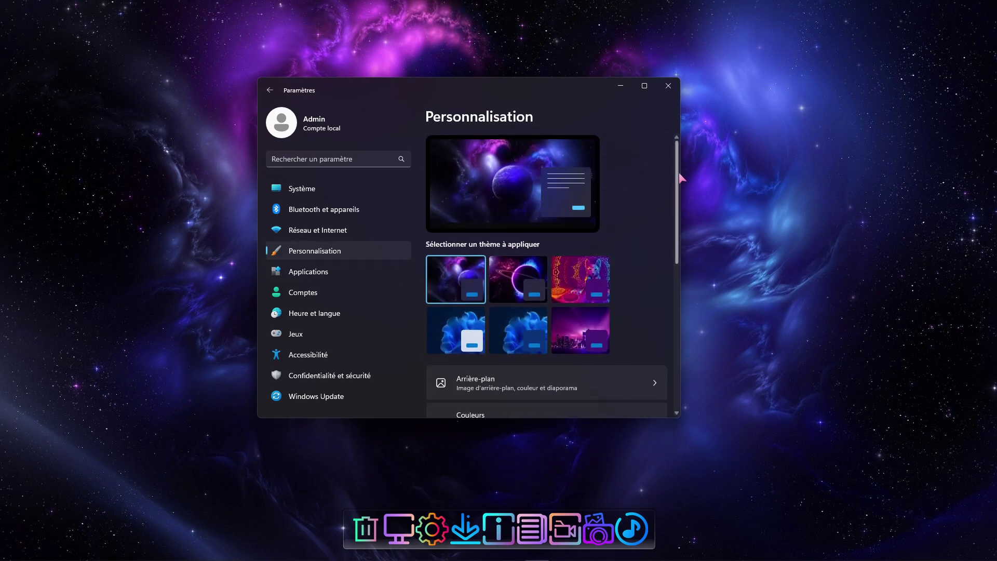
drag(677, 175, 687, 337)
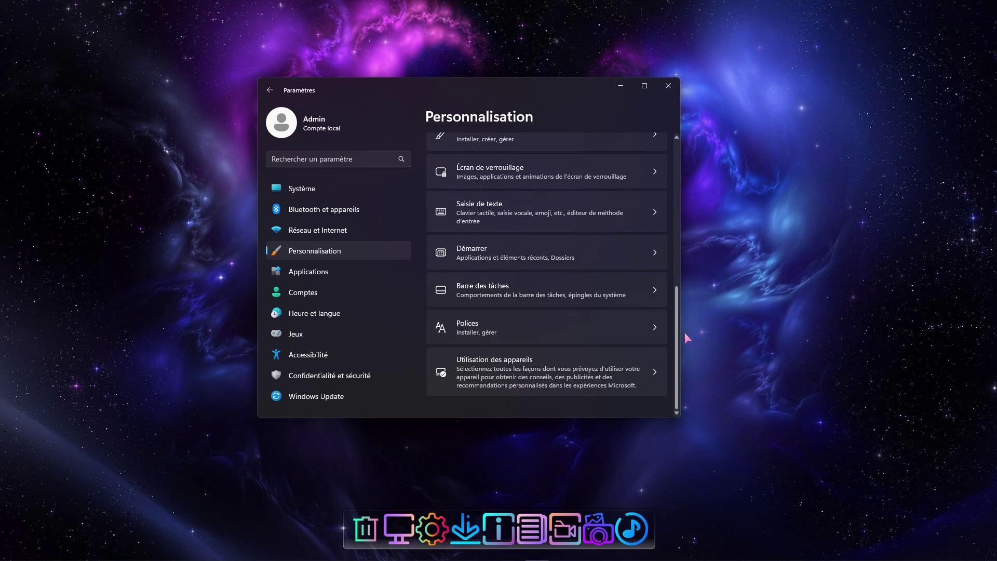
click(365, 267)
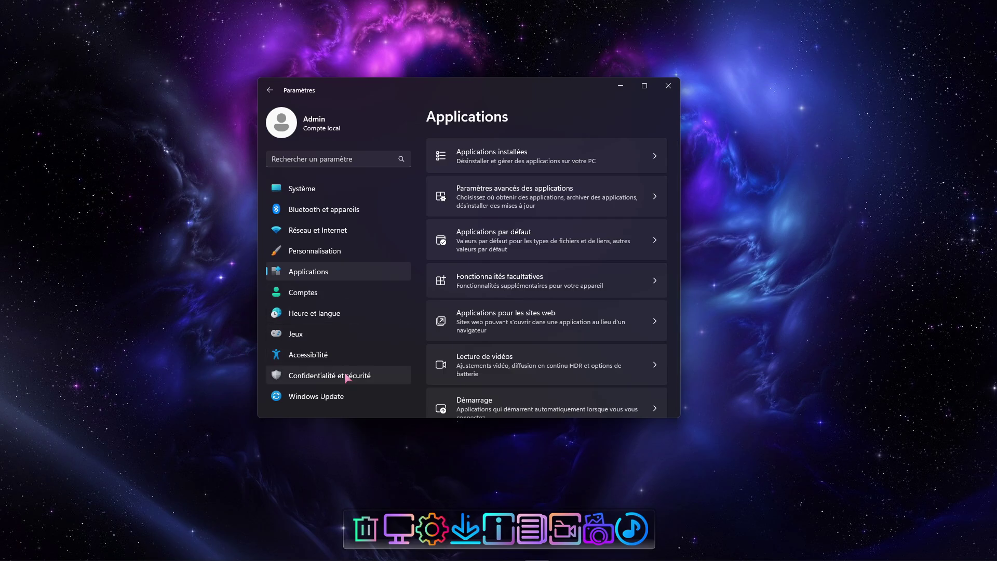
click(345, 397)
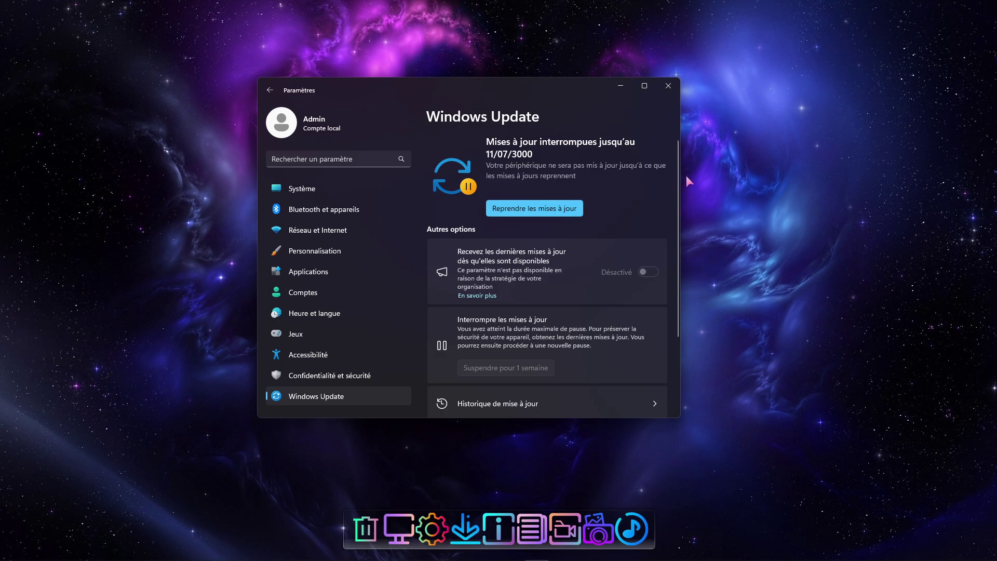
- Review the remaining Windows Update options and the Confidentialité et sécurité permissions in French, and close the settings
drag(678, 175, 680, 258)
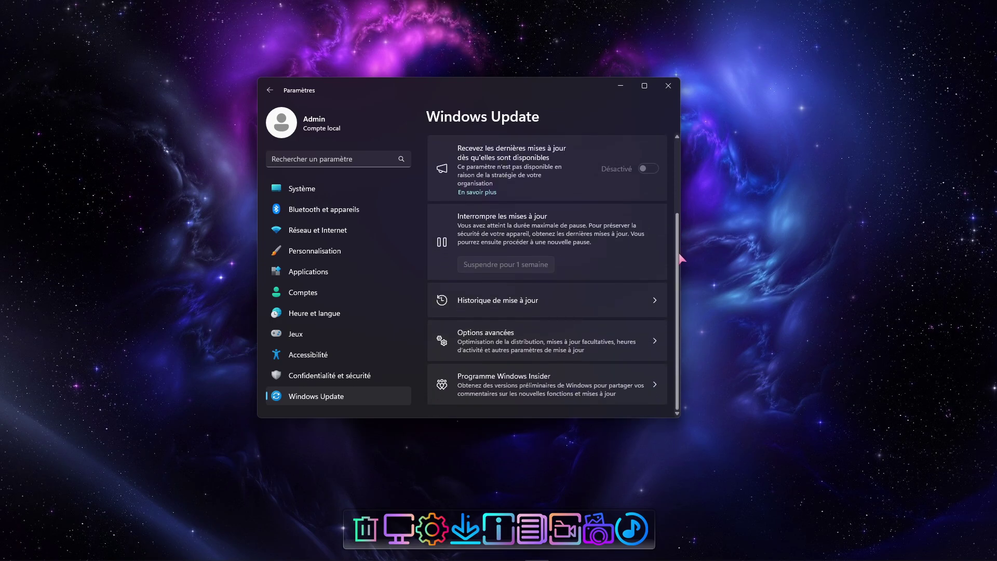
click(318, 375)
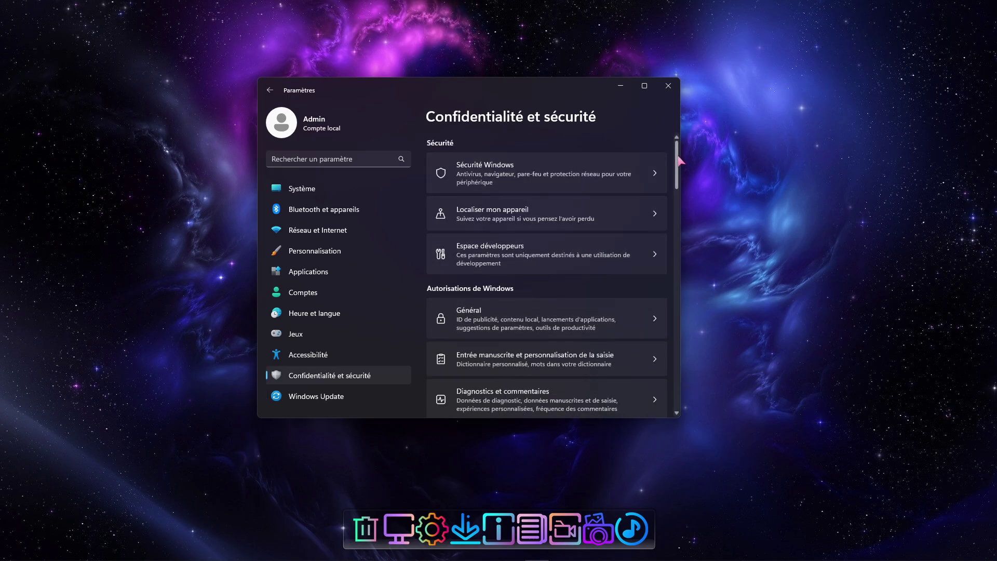
drag(678, 154, 687, 388)
click(813, 119)
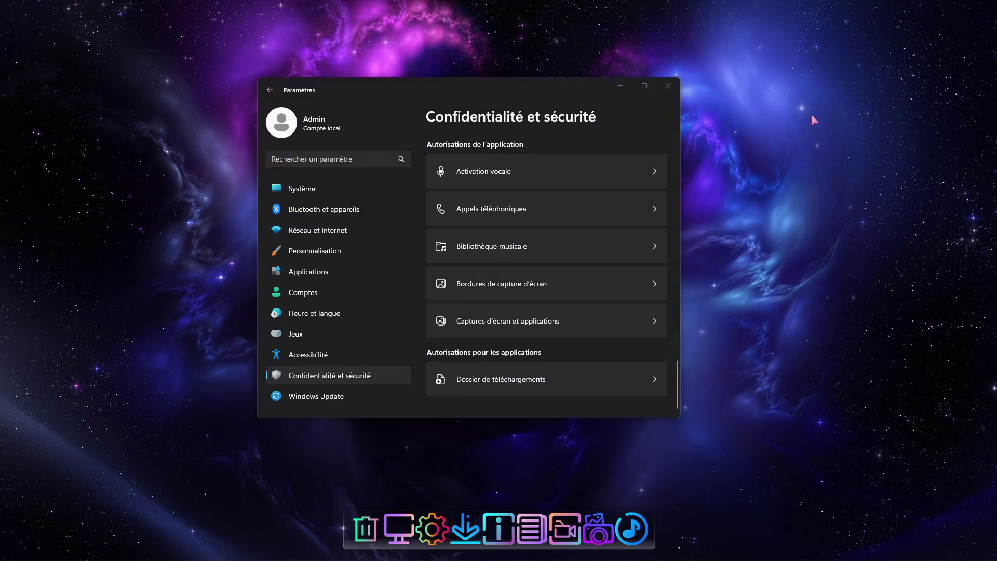
click(667, 86)
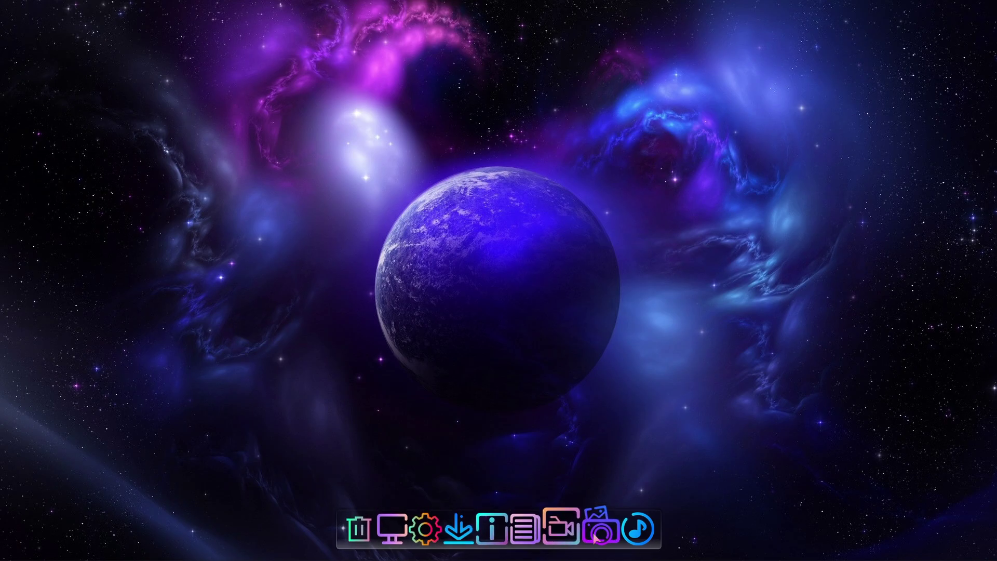
- Switch to the Microsoft Store and look through the Accueil page's featured banners and app collections in French
key(alt+Tab)
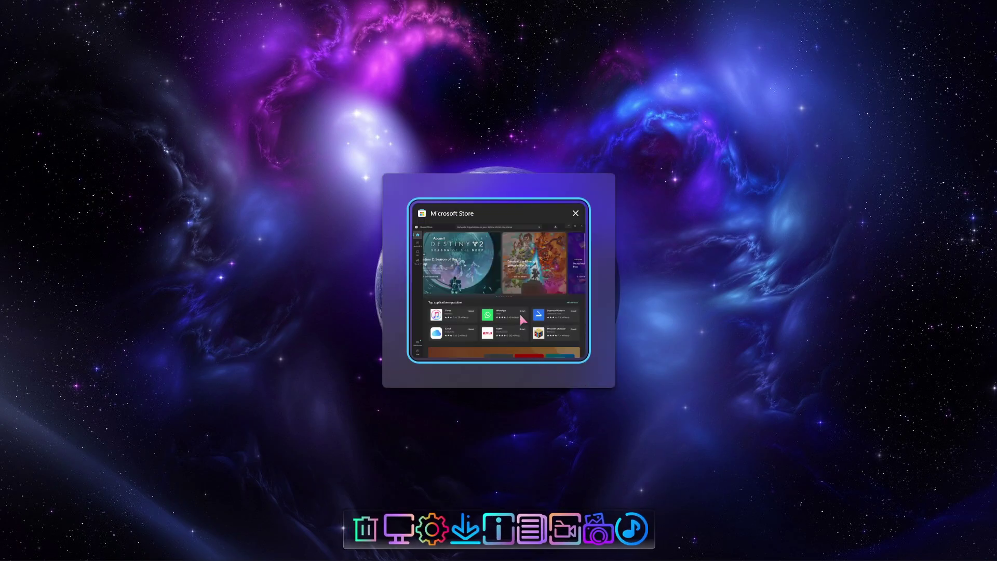
click(494, 270)
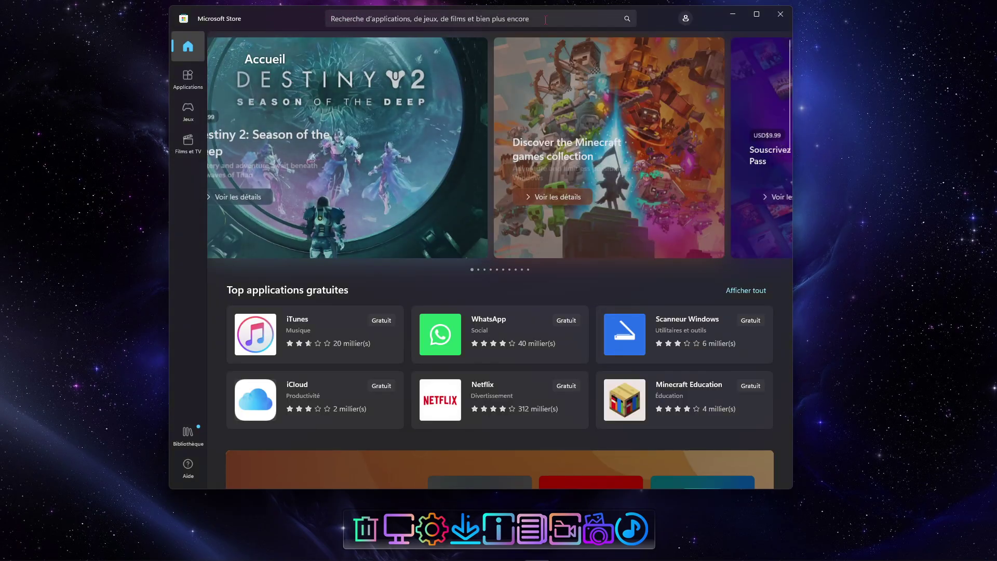
click(782, 146)
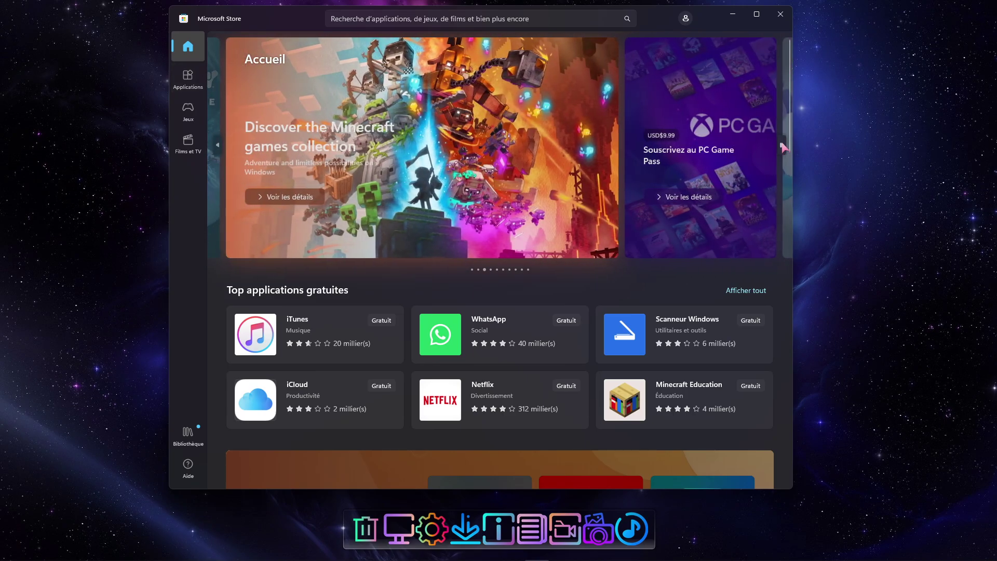
click(783, 147)
click(783, 147)
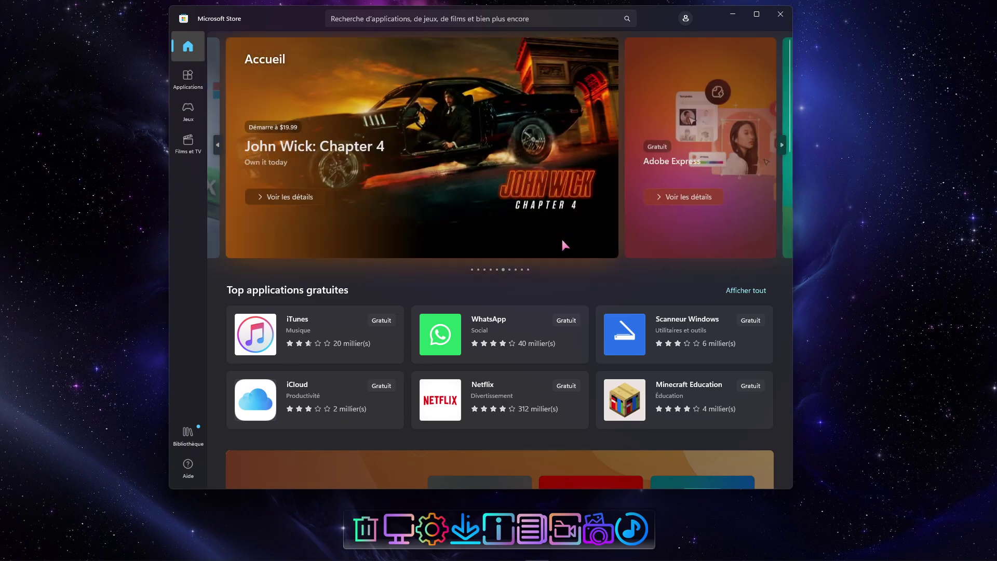
scroll(623, 323, down, 4)
scroll(623, 323, down, 2)
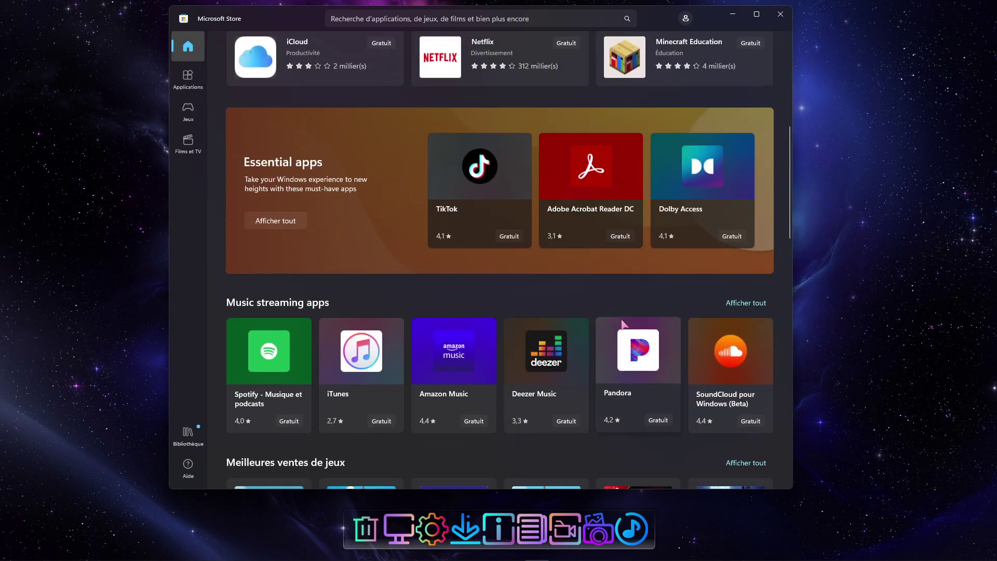
scroll(623, 323, up, 6)
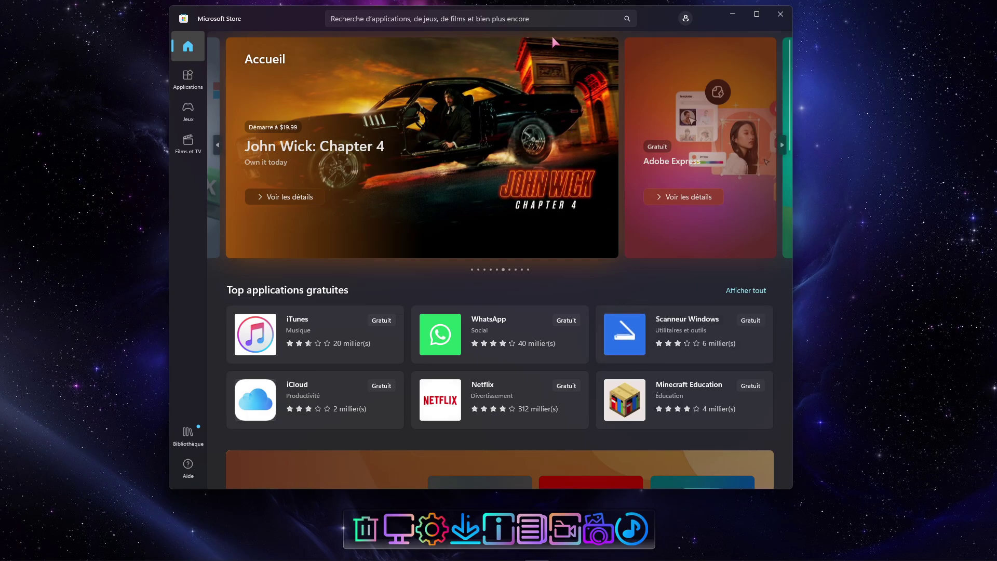
- View the Store's recent searches, Applications page and full Bibliothèque app list in French, and close the Store
click(557, 19)
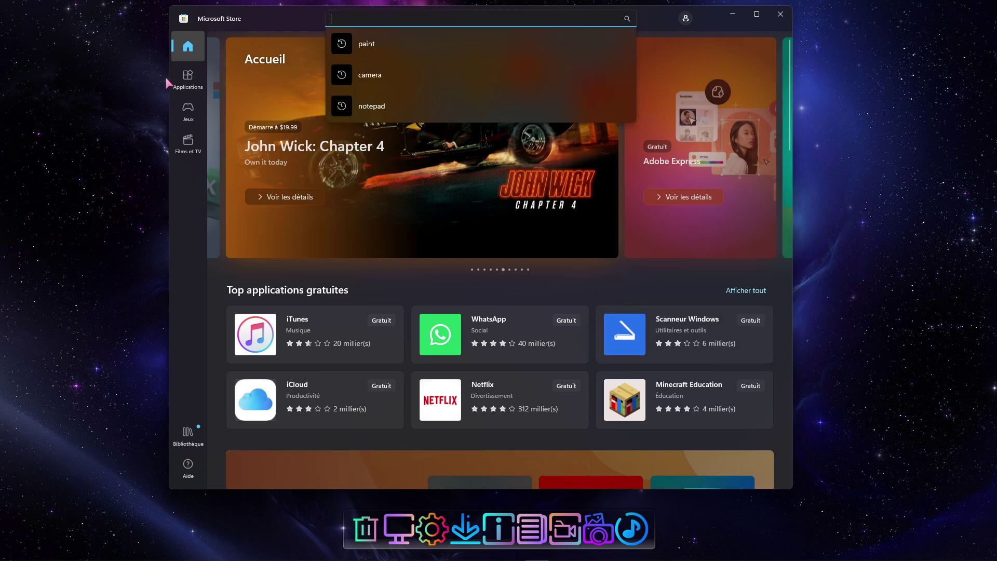
click(185, 79)
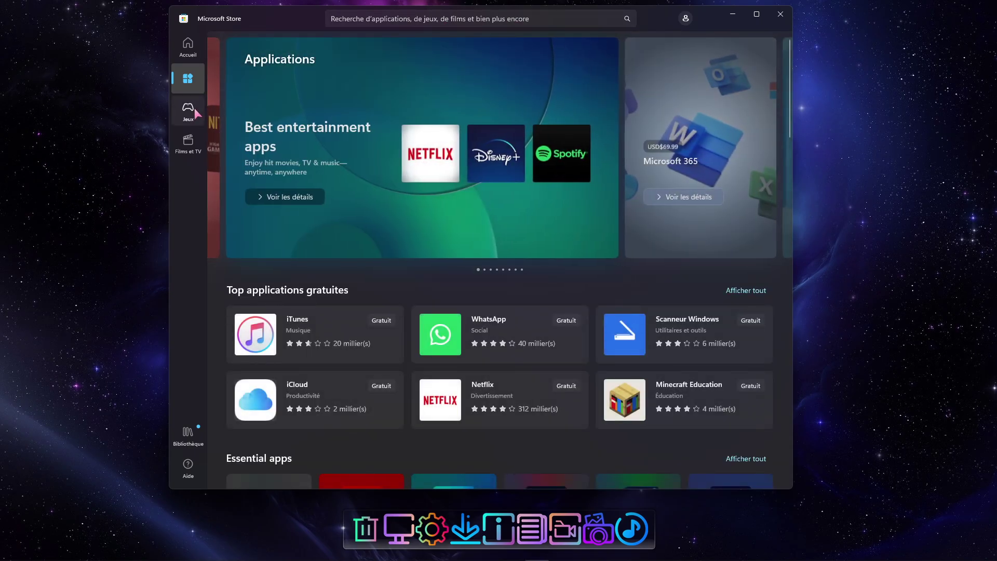
click(189, 439)
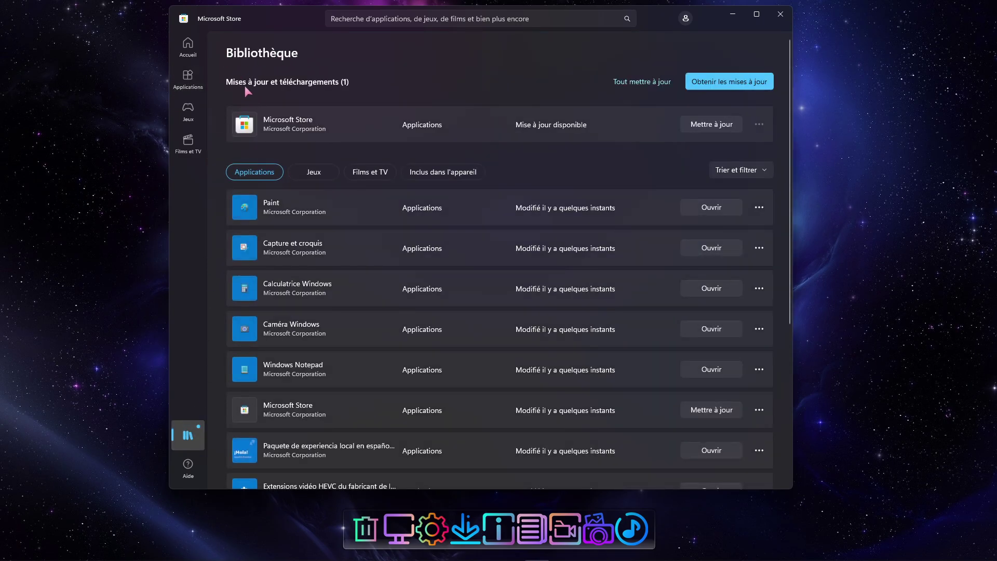
scroll(555, 186, down, 3)
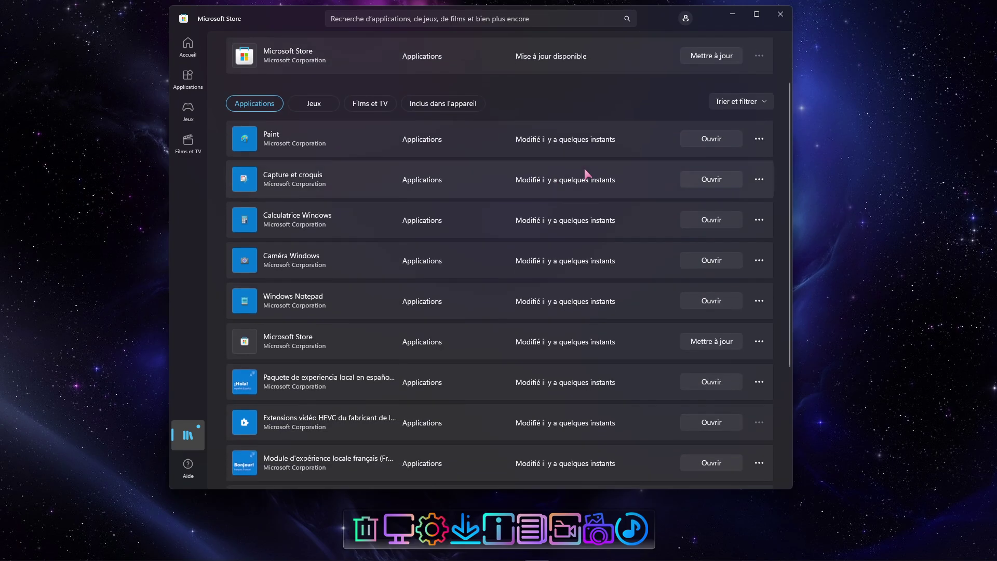
scroll(585, 174, down, 2)
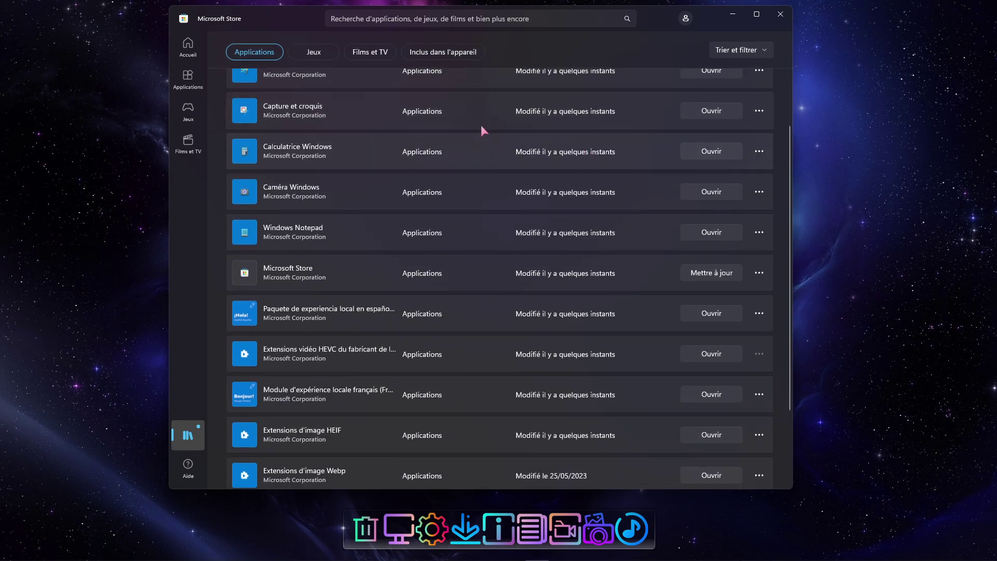
scroll(478, 132, down, 3)
scroll(515, 190, down, 2)
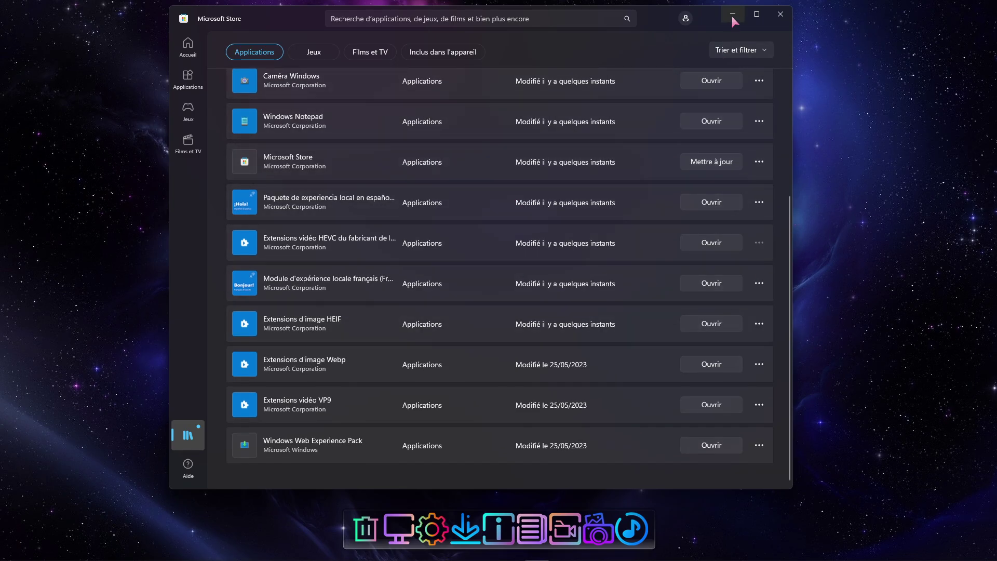
click(780, 14)
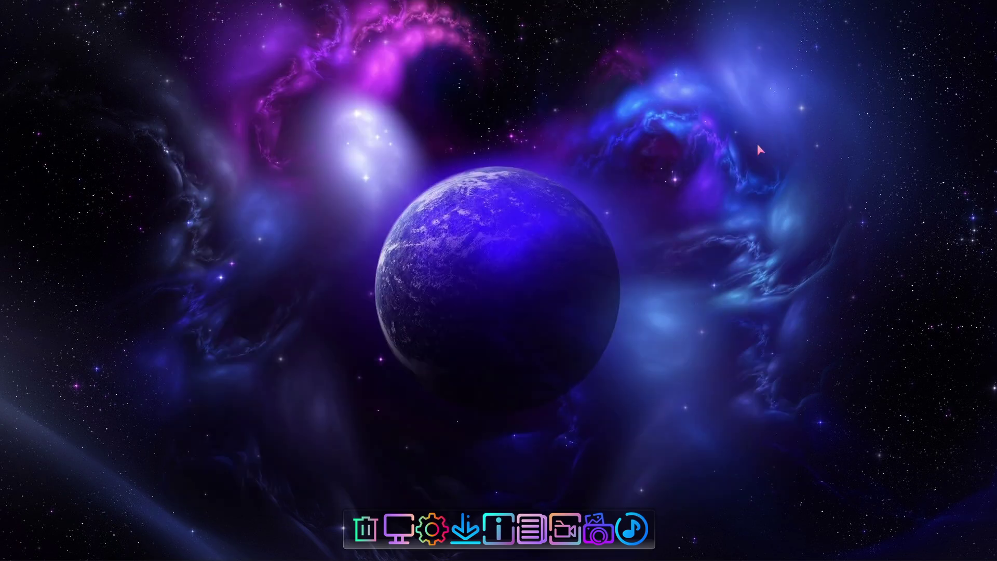